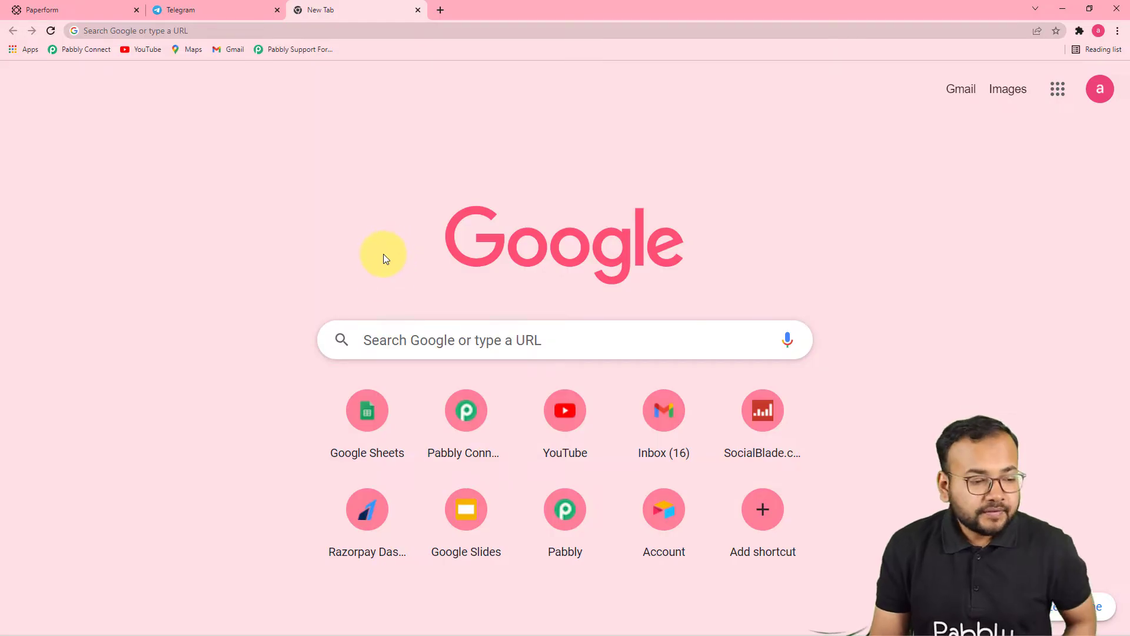
Step: Go to the Pabbly Connect dashboard and begin creating a new workflow
left_click(76, 49)
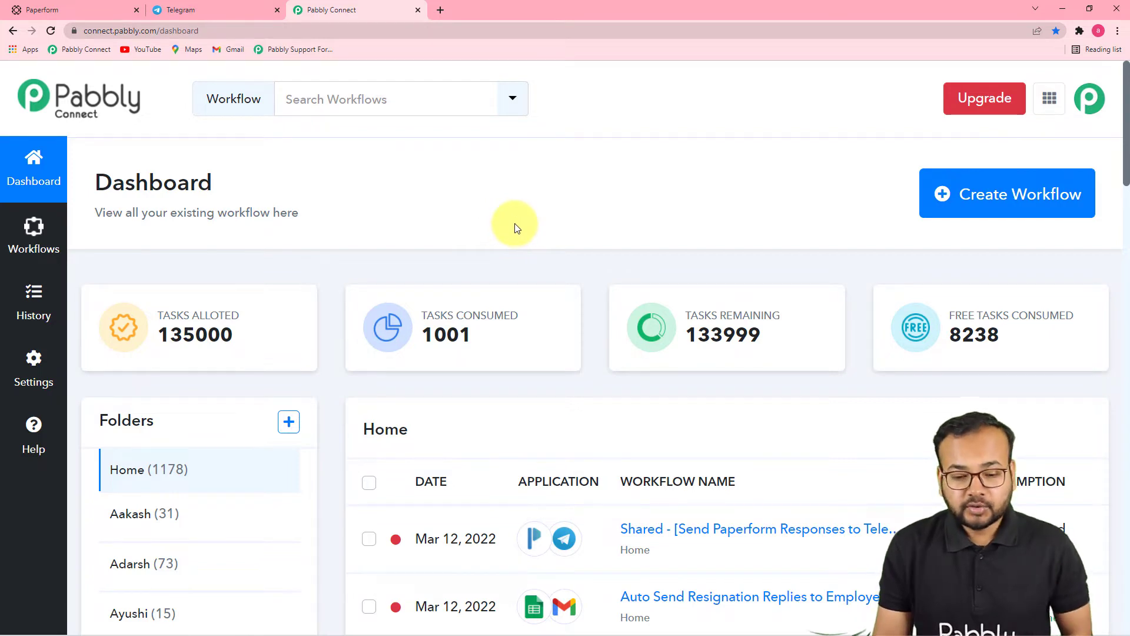
left_click(998, 206)
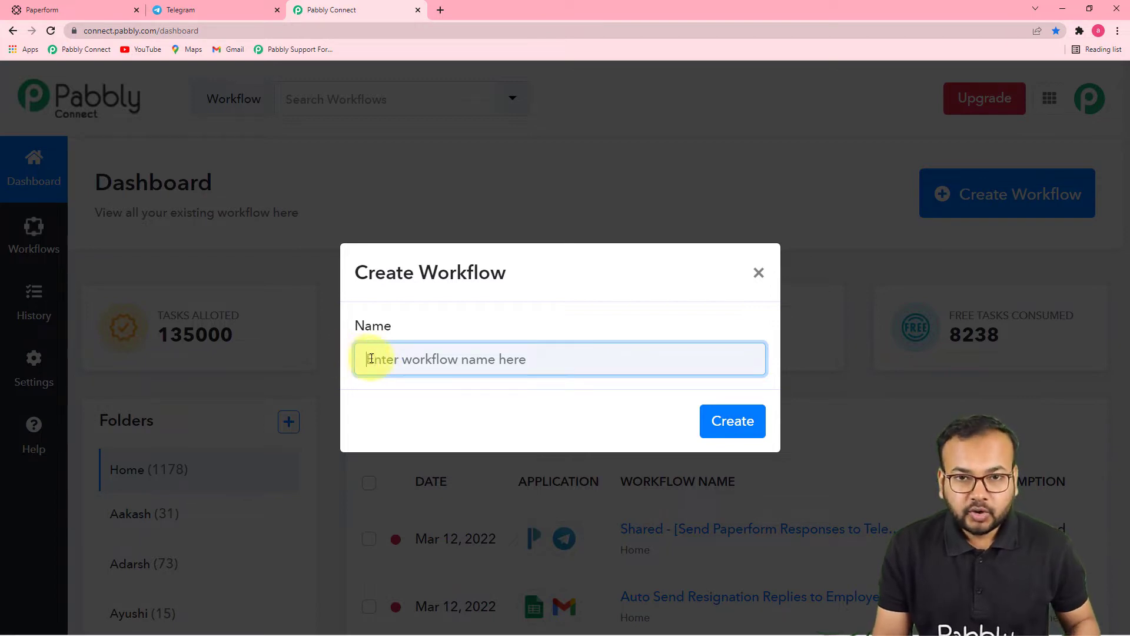
Step: Create the workflow 'Send Paperform Responses as Messages on Telegram Automatically' and collapse its trigger card
type("Send Paperform Responses as Messages on Telegram Automatically")
left_click(512, 415)
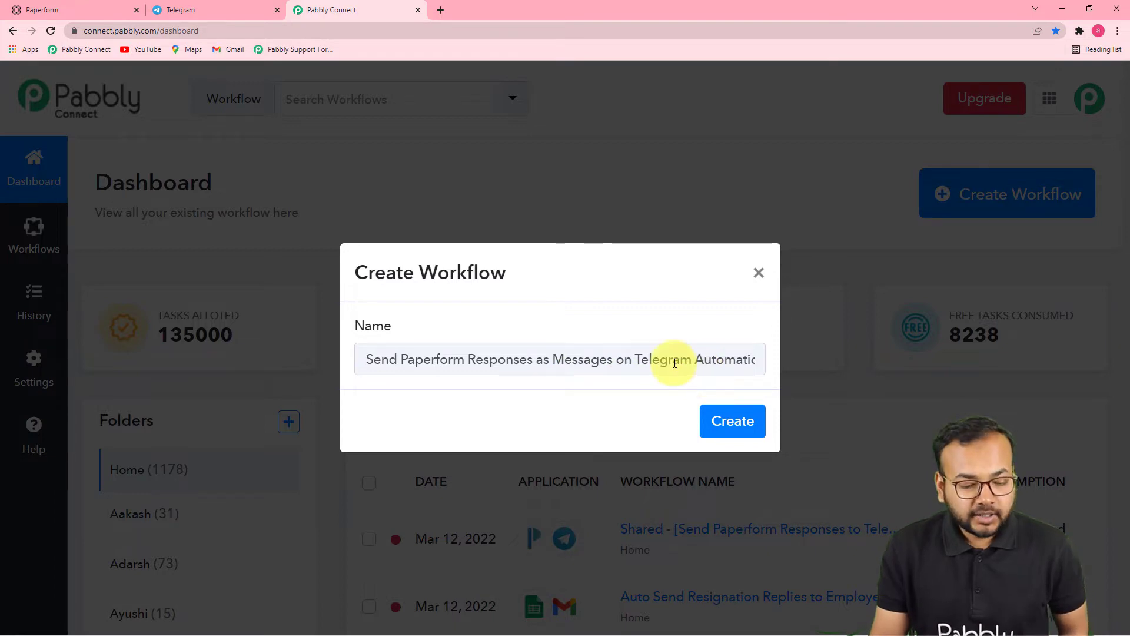
left_click(709, 432)
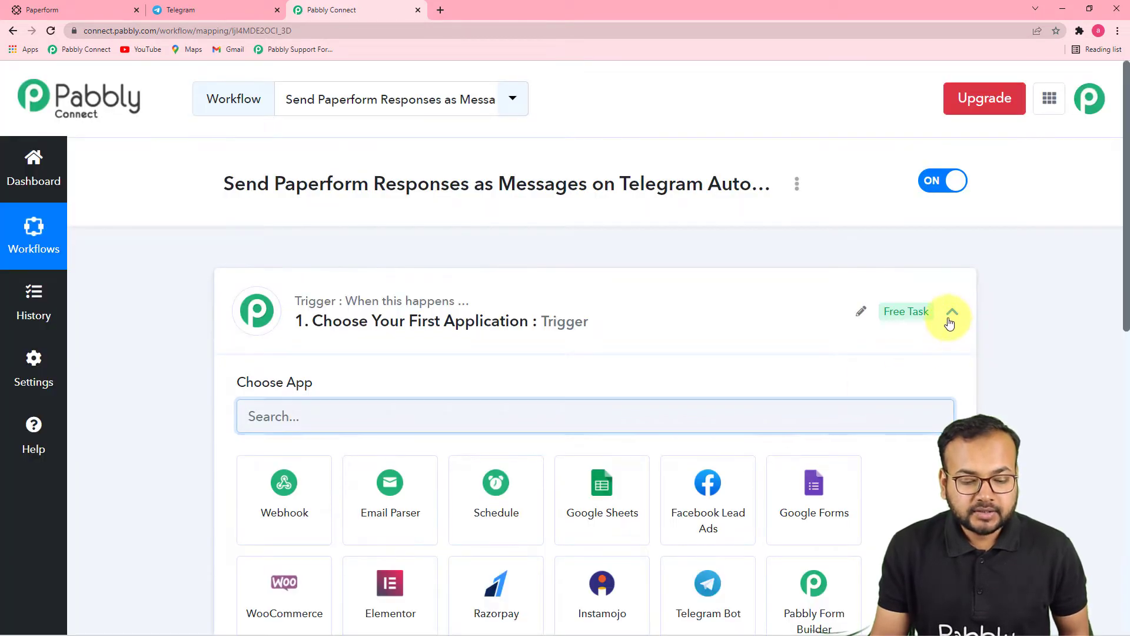
left_click(951, 315)
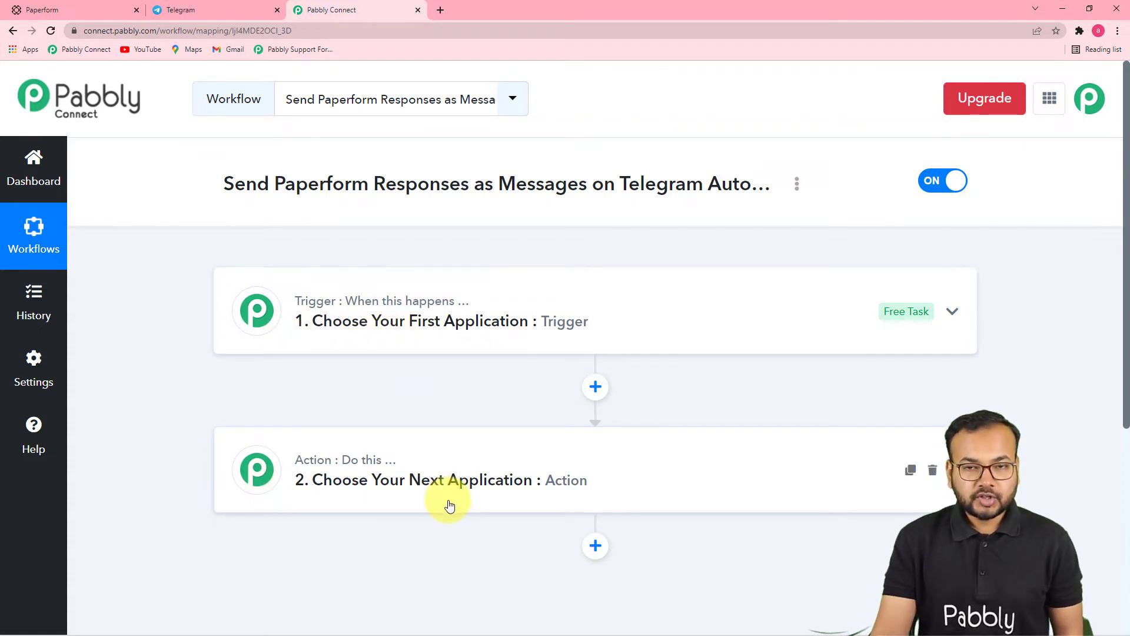
Step: Search 'pape' and choose PaperForm as the trigger app
mouse_move(321, 463)
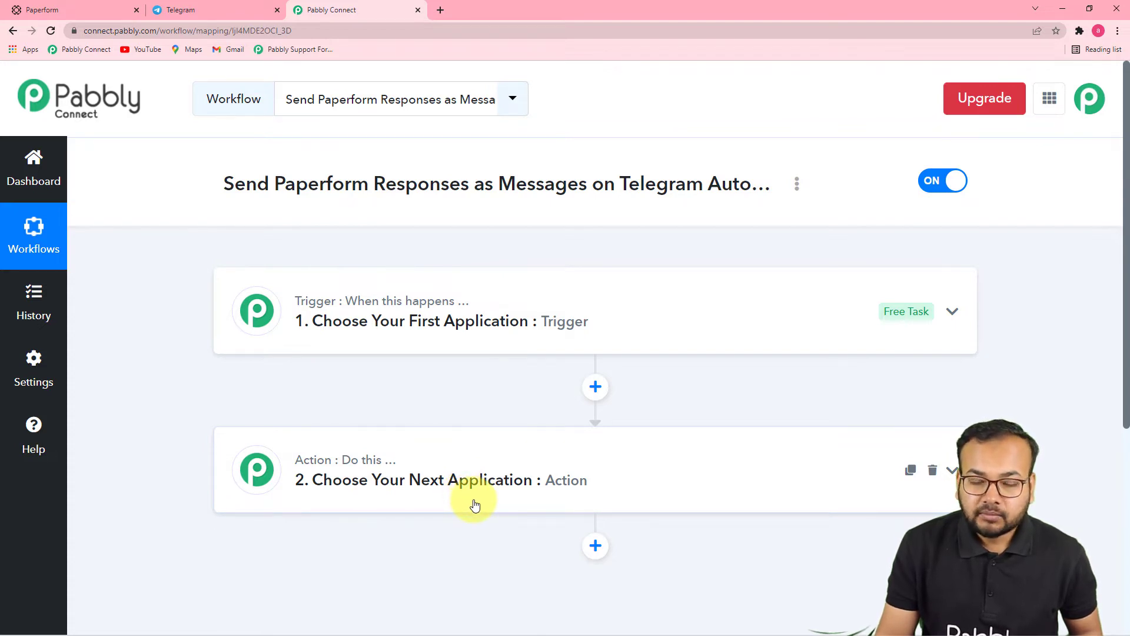
left_click(390, 322)
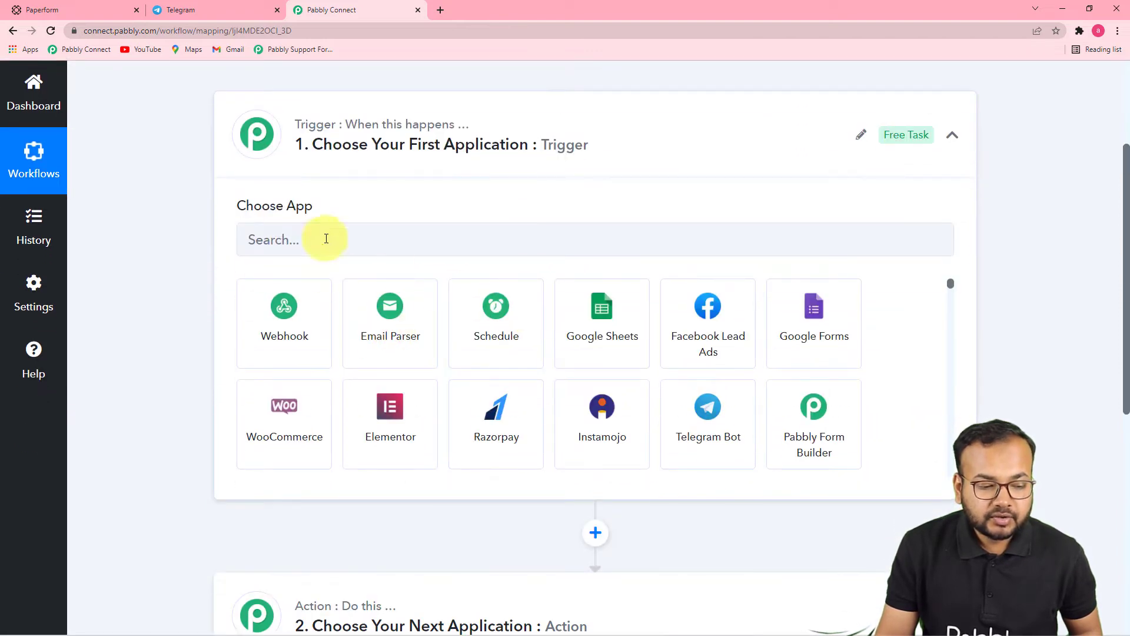
left_click(326, 240)
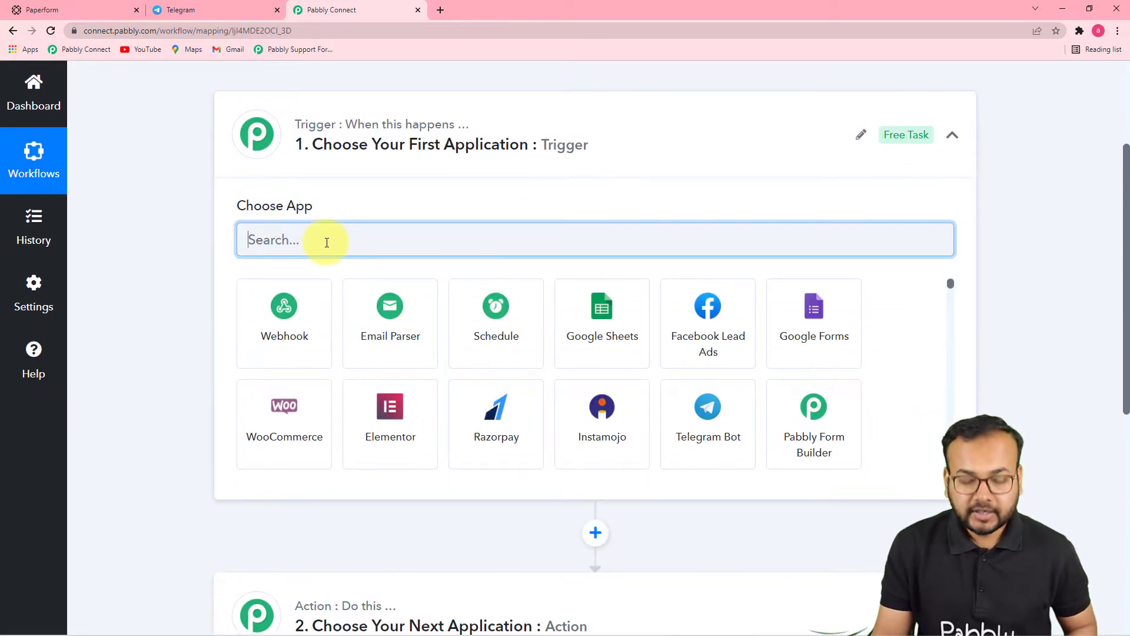
type("pape")
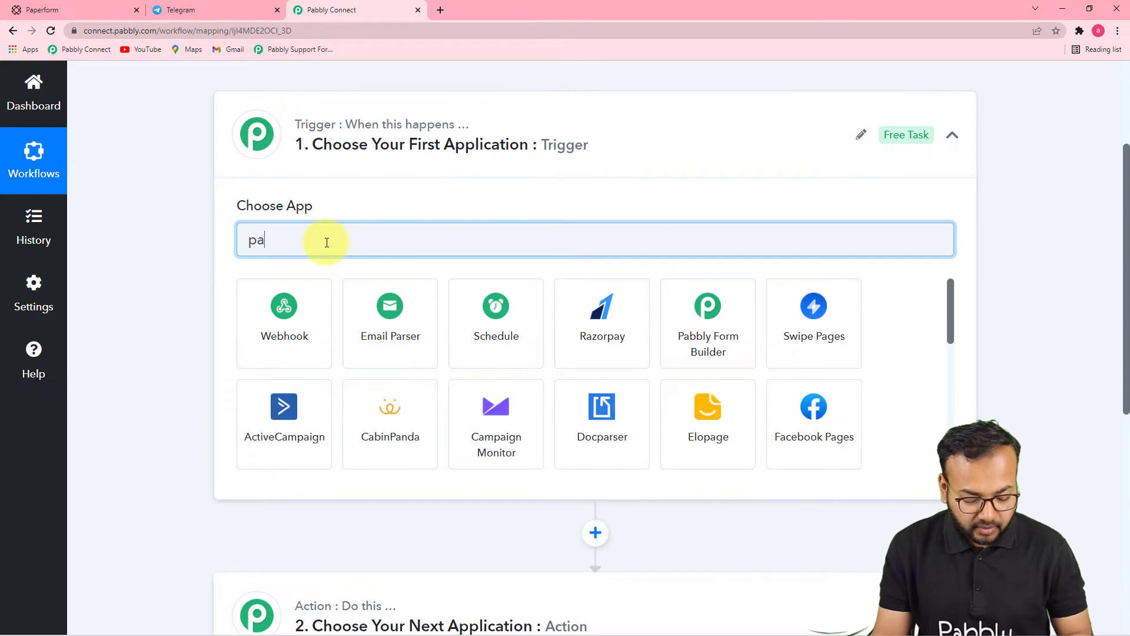
left_click(283, 307)
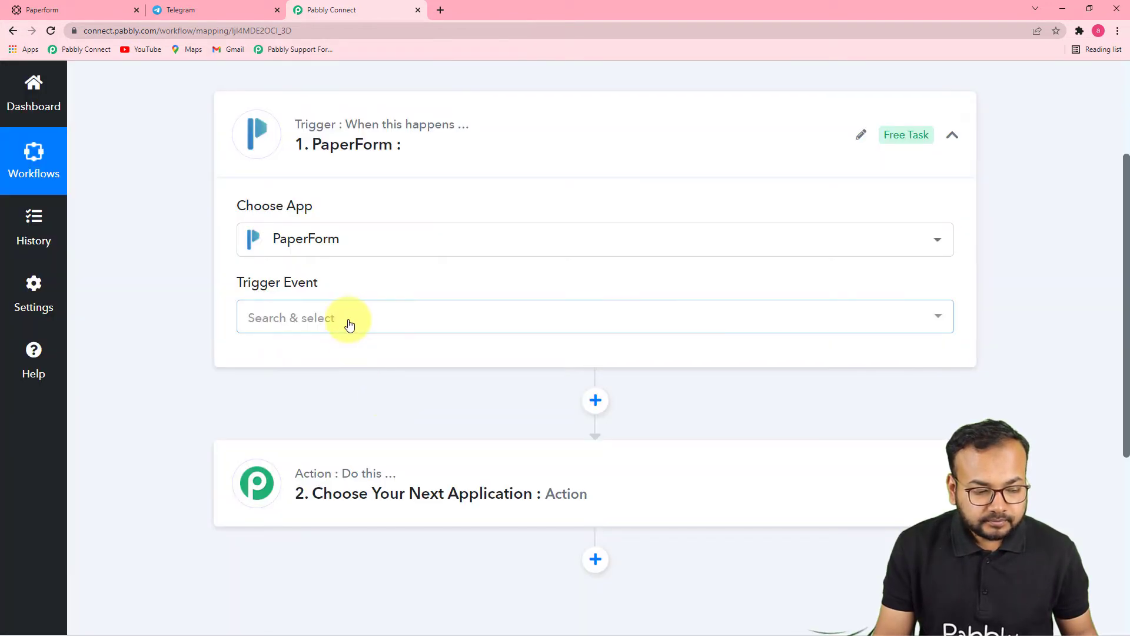
left_click(348, 320)
Step: Set the trigger event to New Form Submission to generate a webhook URL
left_click(340, 404)
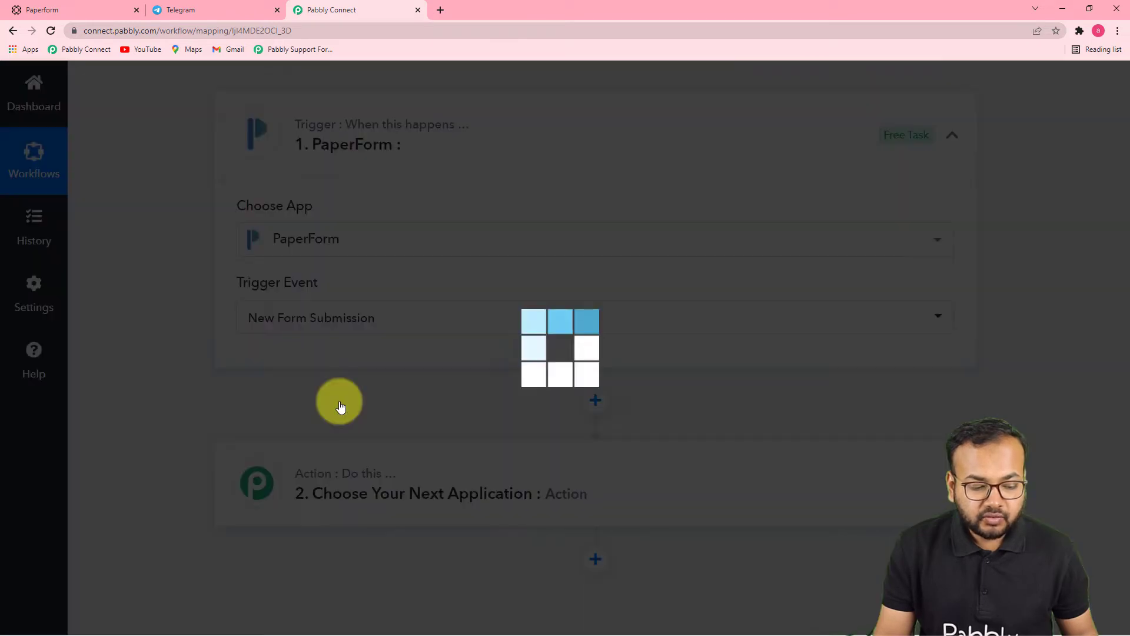
scroll(340, 406, "down", 2)
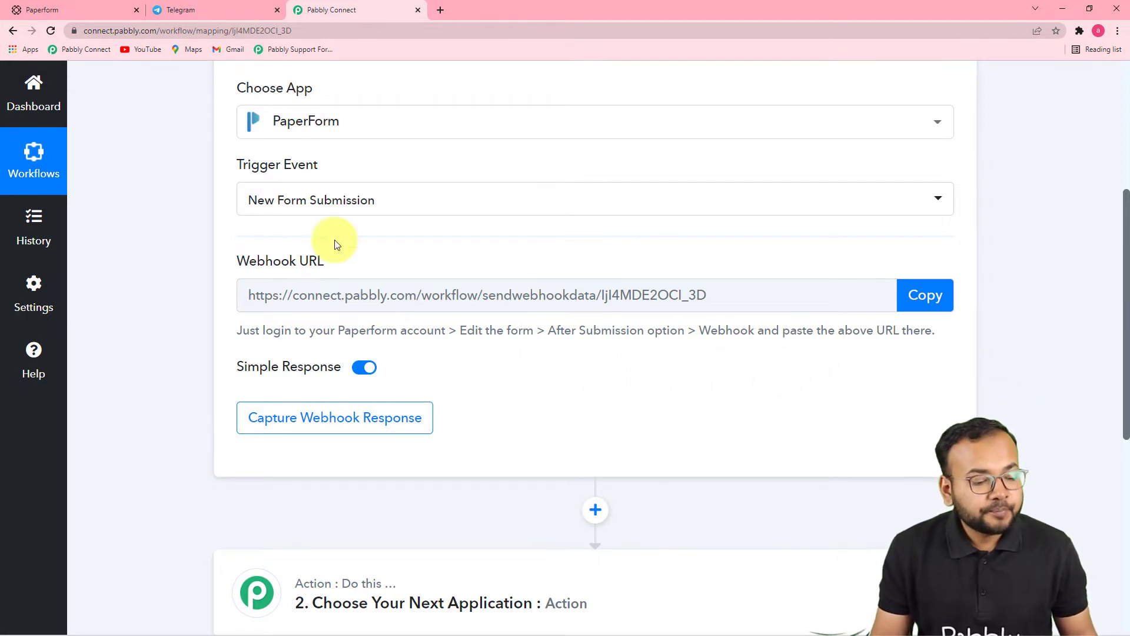
left_click(42, 10)
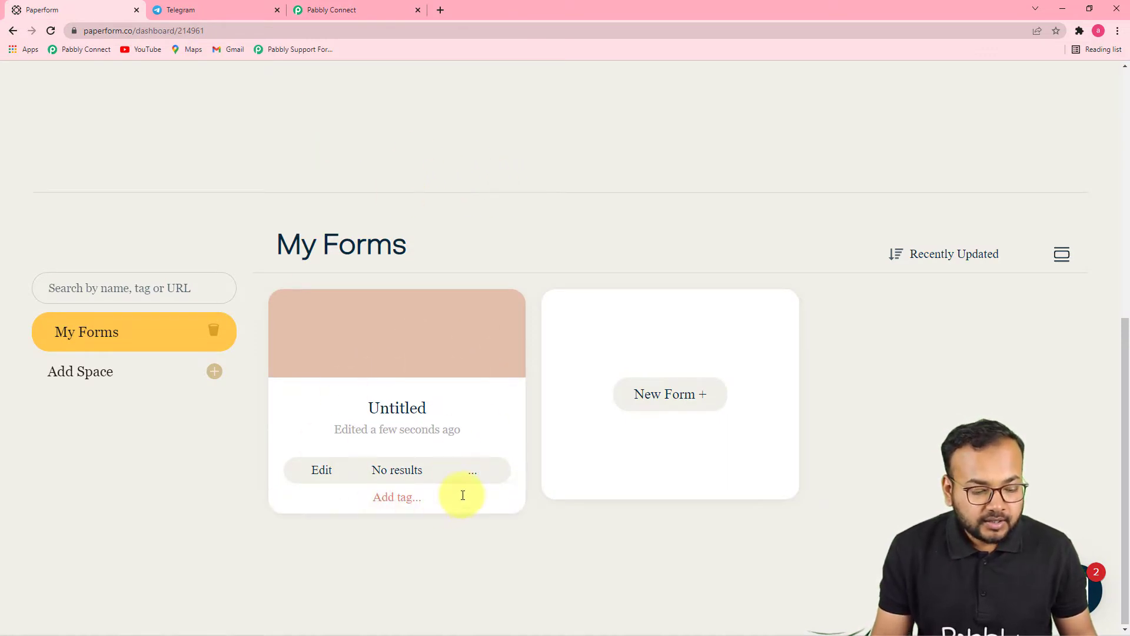
Step: Preview the Service Request Form live in a new tab
left_click(475, 475)
left_click(431, 506)
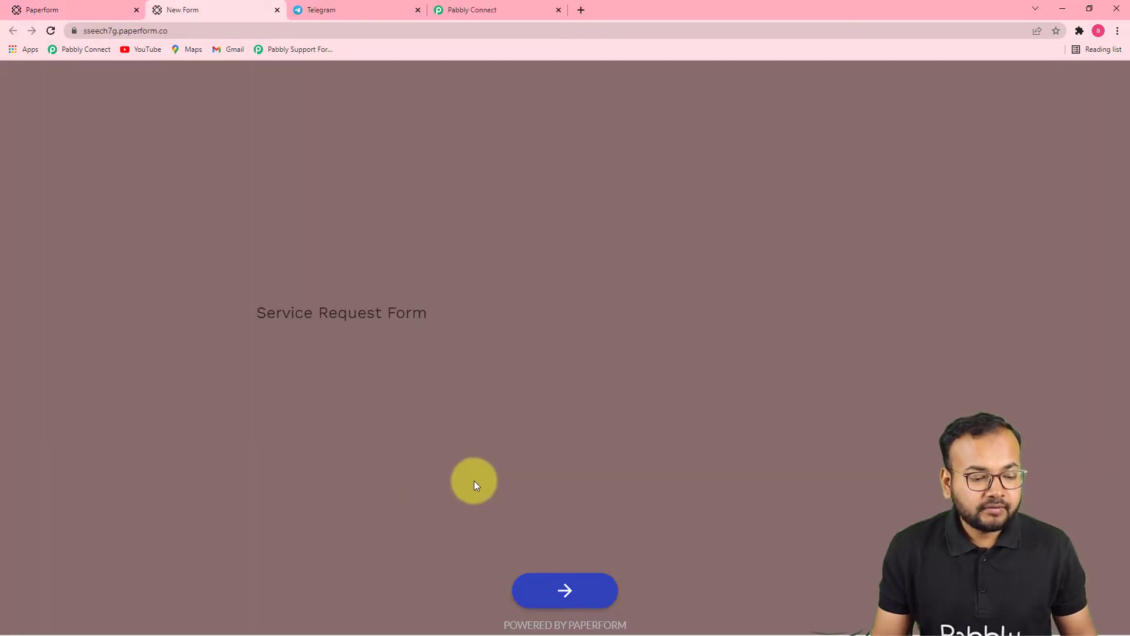
left_click(101, 9)
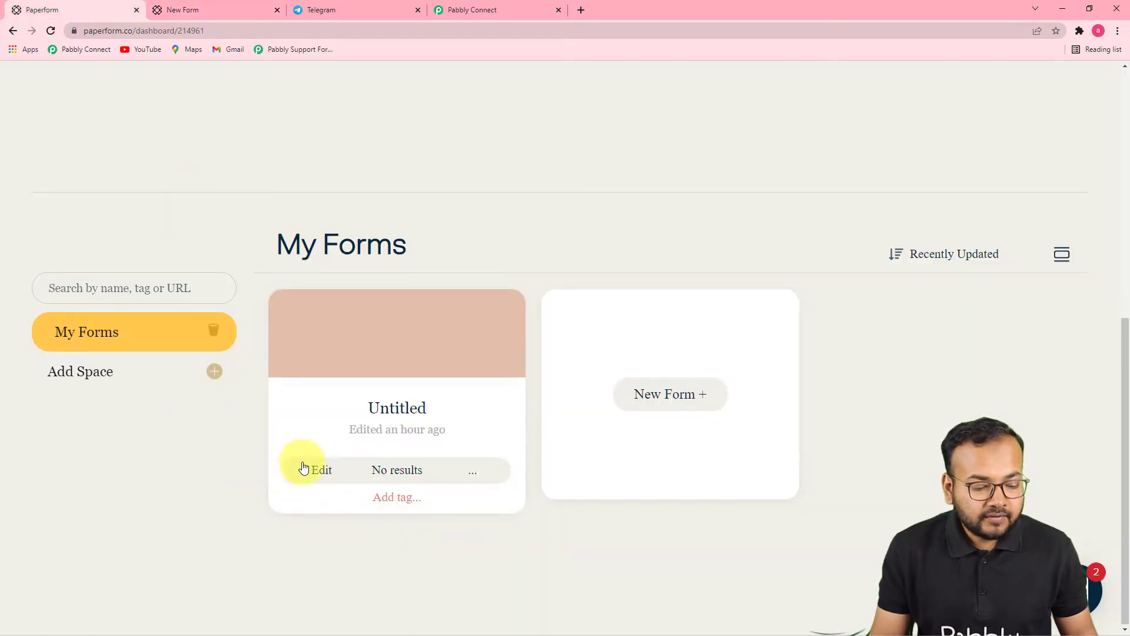
Step: Open the form's Integrations & Webhooks settings and expand the Webhooks section
left_click(323, 473)
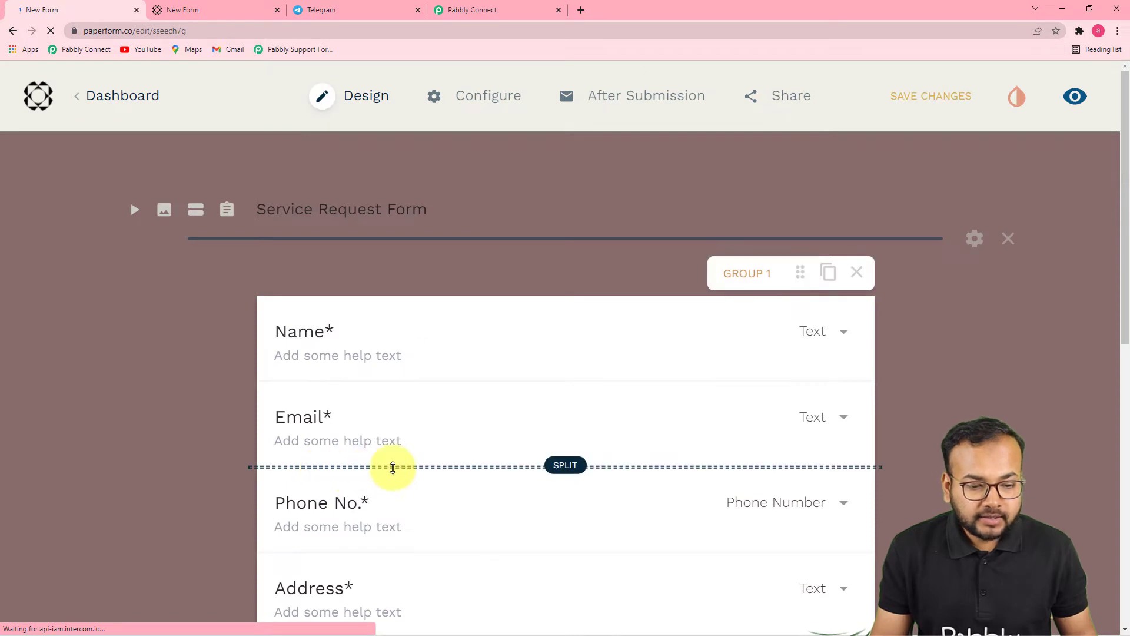
mouse_move(618, 94)
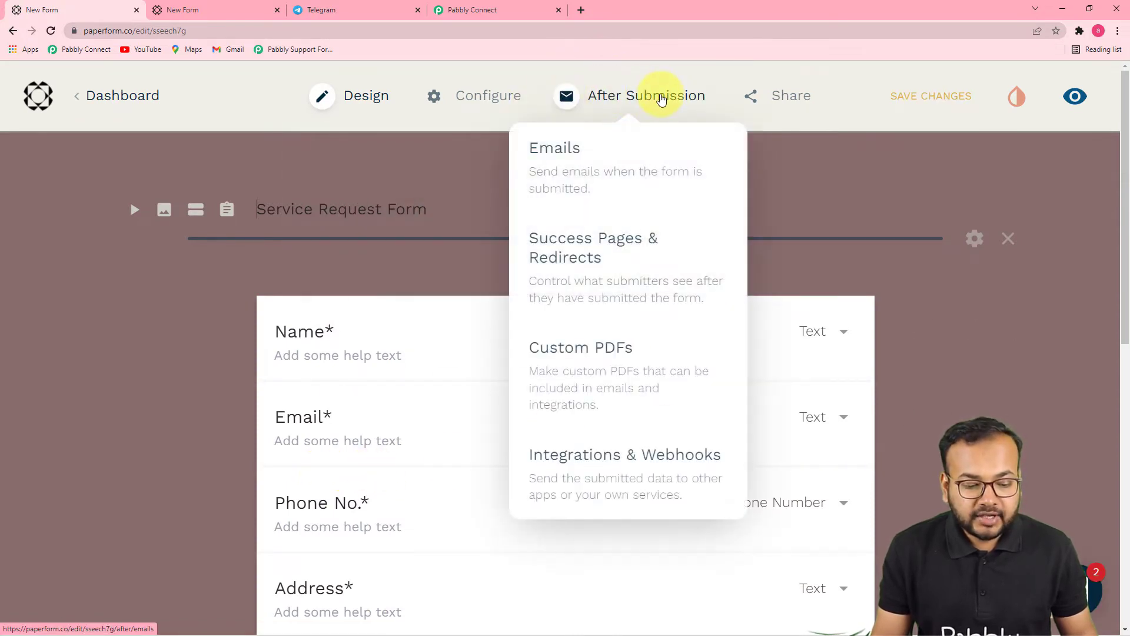
left_click(584, 464)
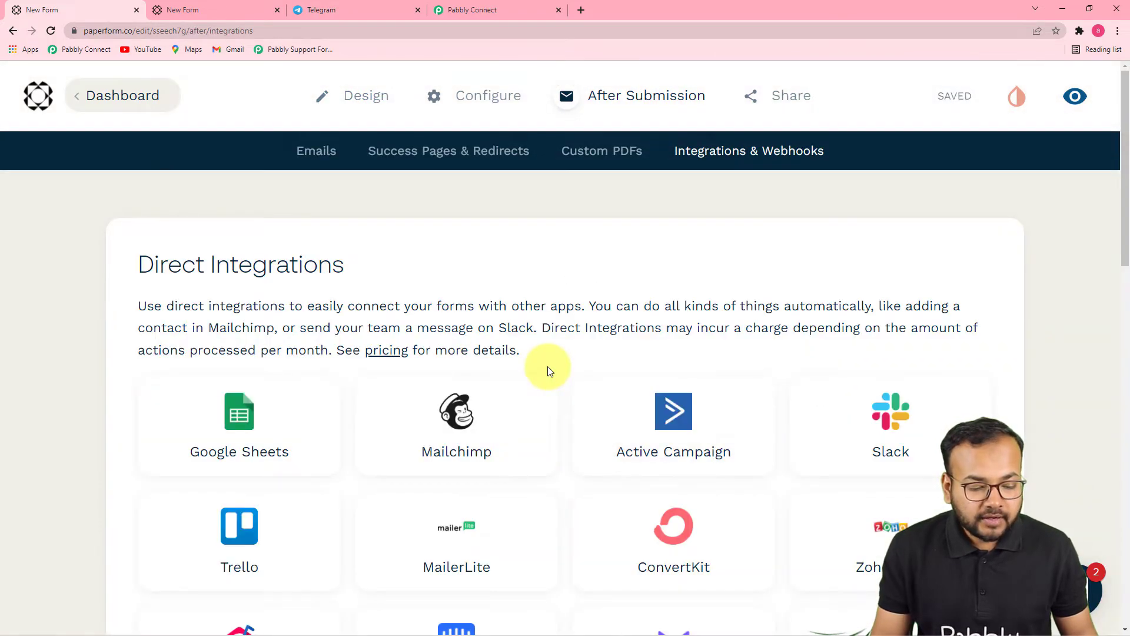
scroll(547, 366, "down", 17)
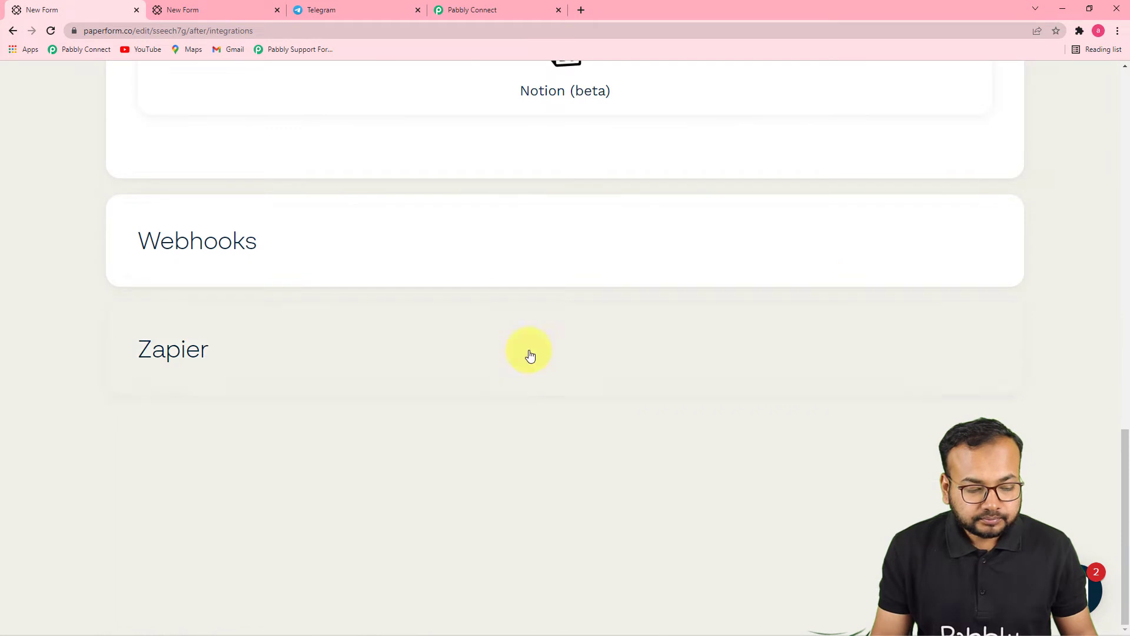
left_click(242, 246)
scroll(518, 246, "down", 3)
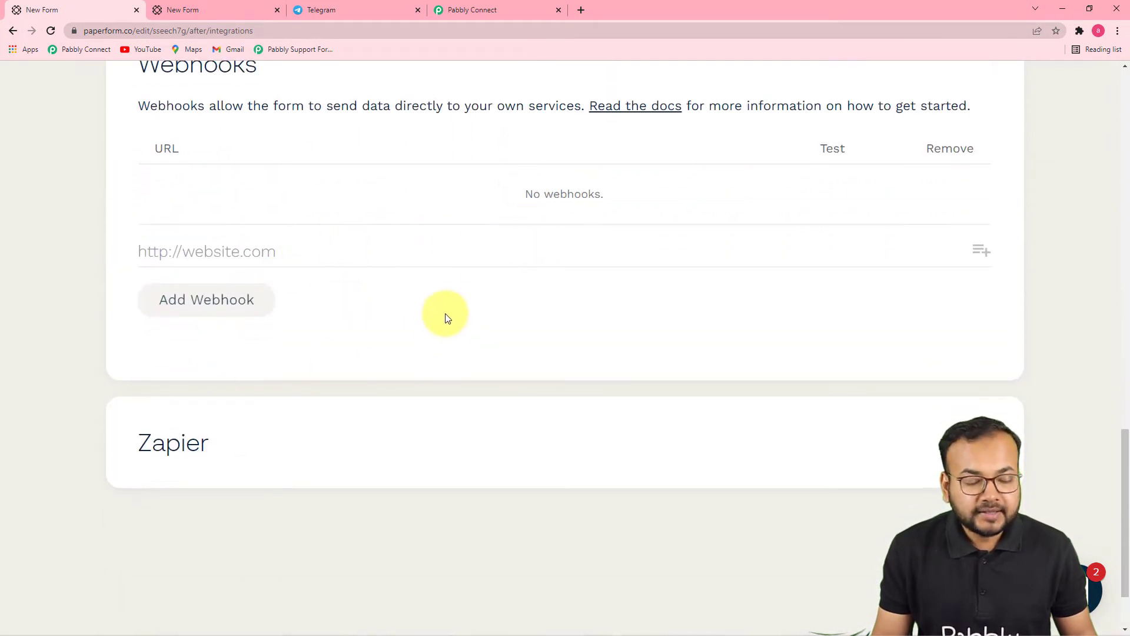
left_click(207, 255)
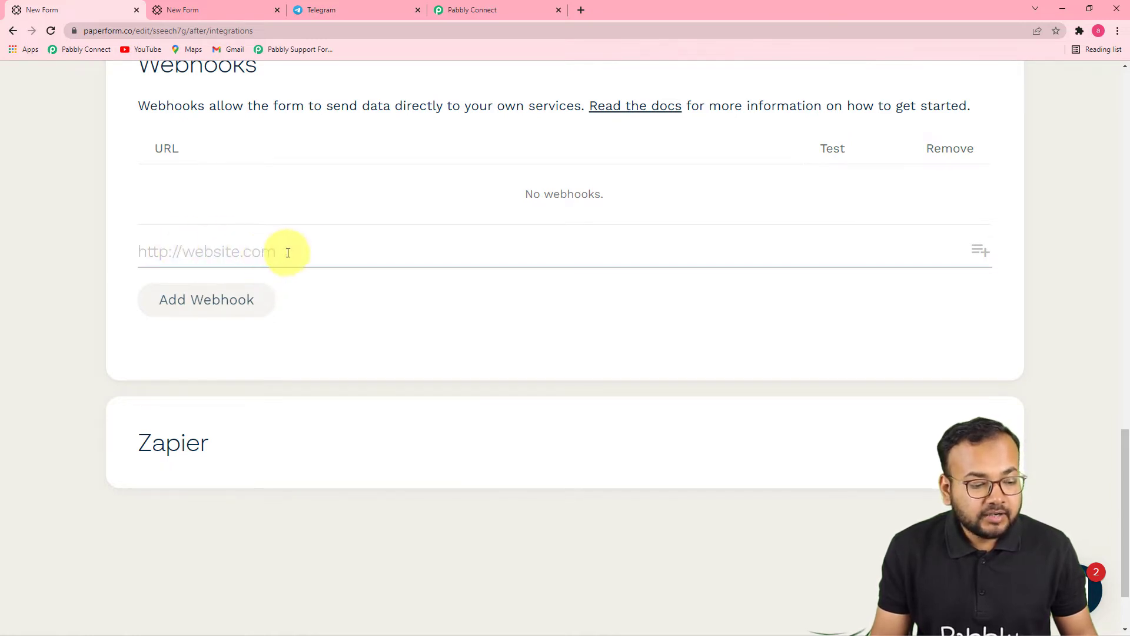
Step: Copy the Pabbly webhook URL and add it as a webhook on the Paperform form
left_click(471, 9)
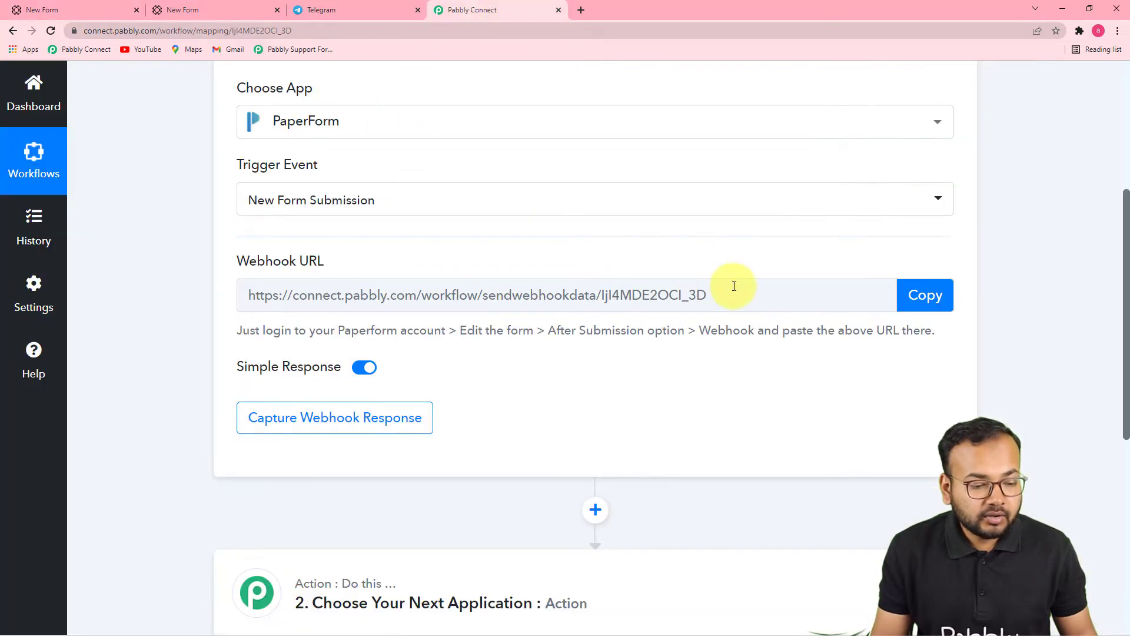
left_click(923, 294)
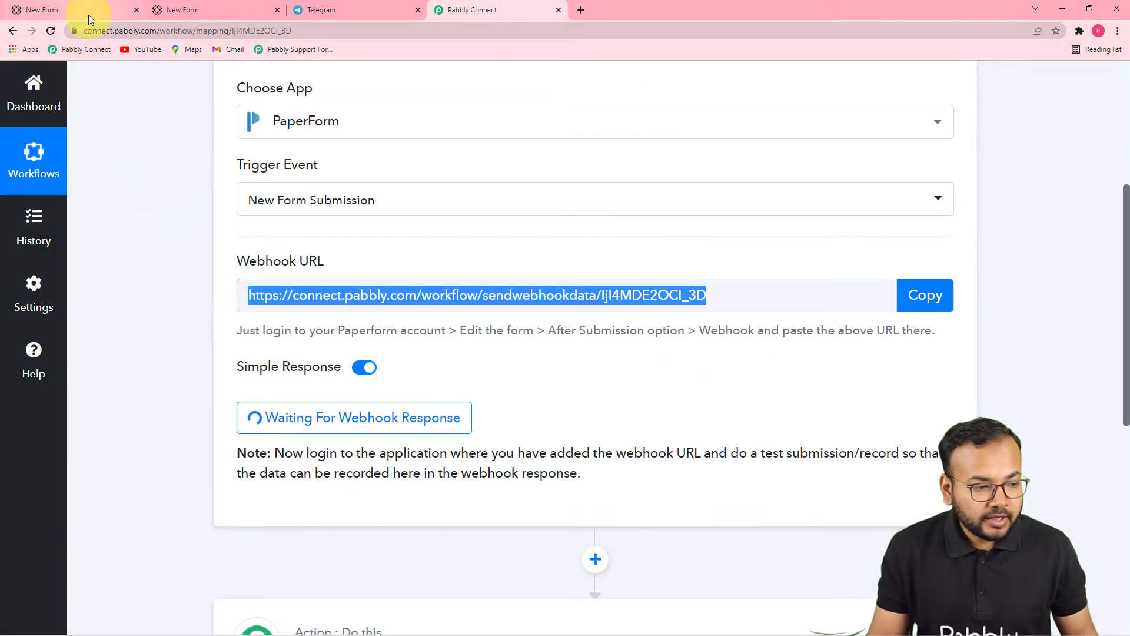
left_click(88, 15)
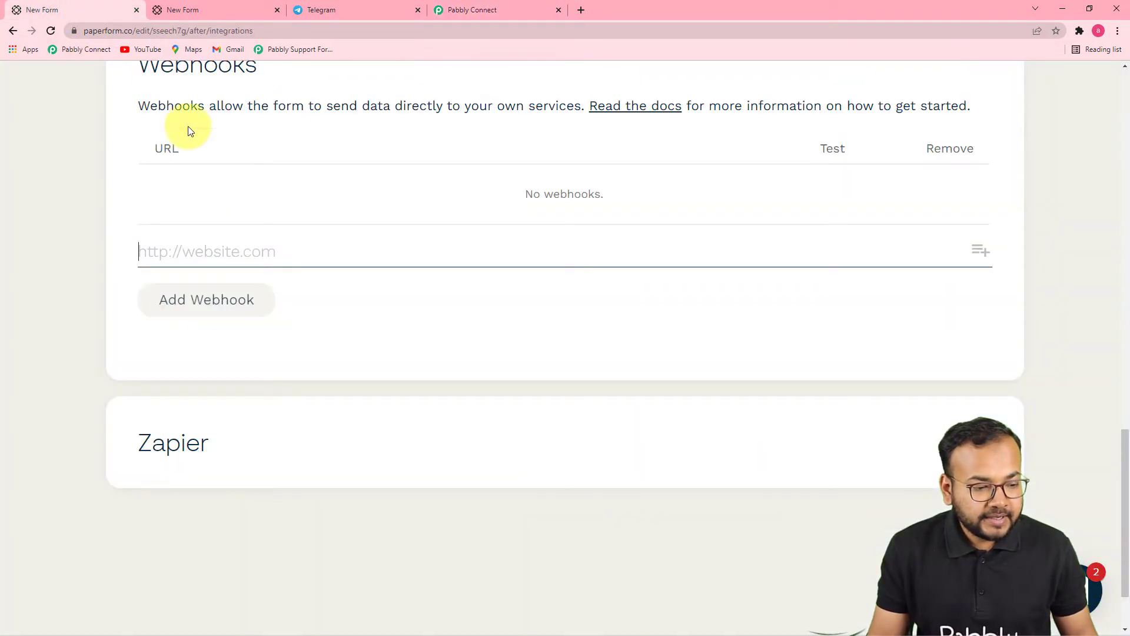
right_click(181, 240)
left_click(257, 347)
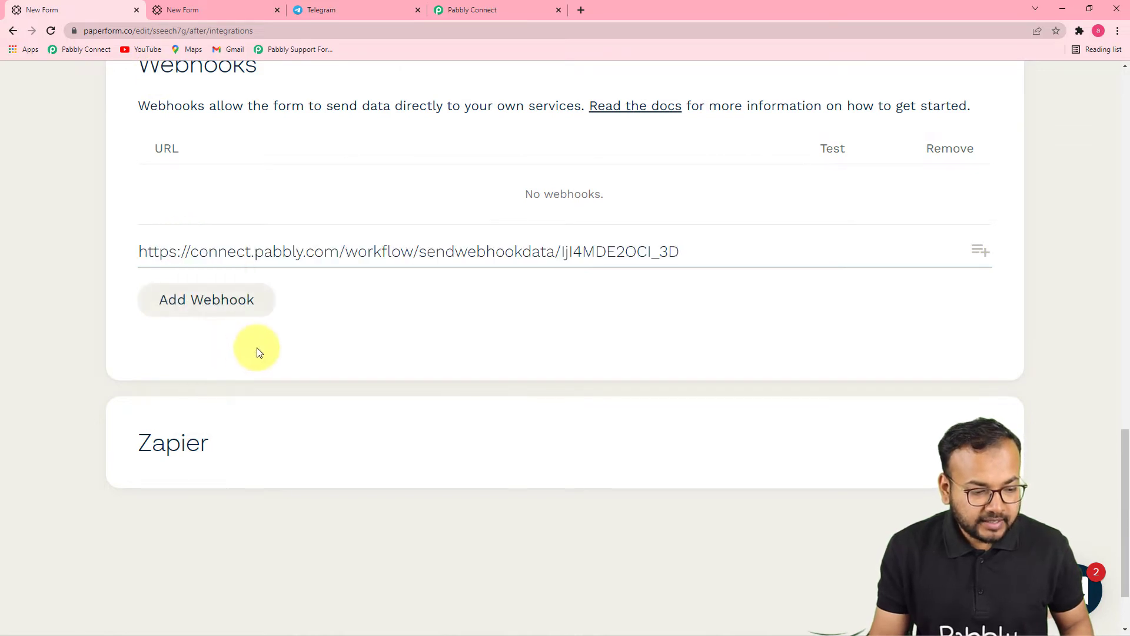
left_click(222, 298)
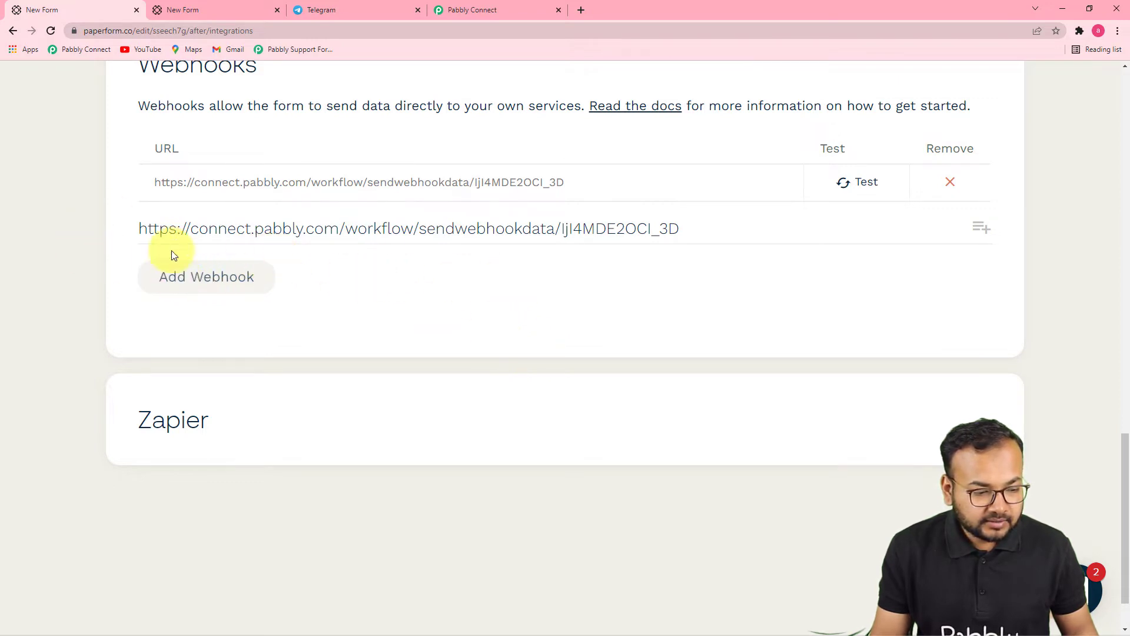
Step: Return to the Pabbly Connect workflow awaiting the webhook response
left_click(460, 16)
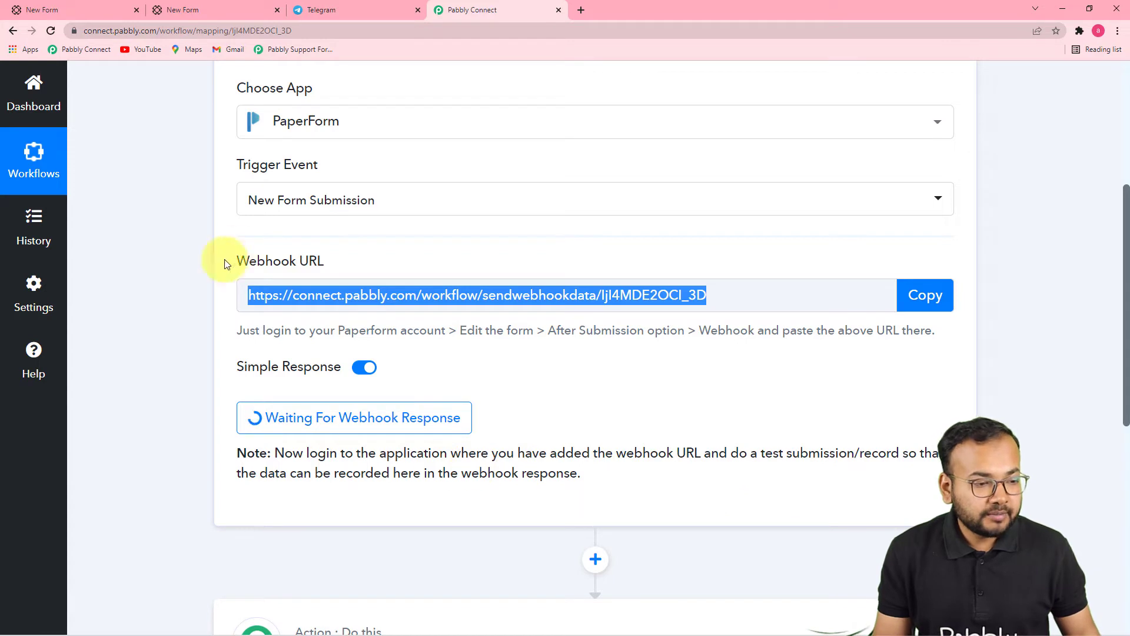
Step: Open the live Service Request Form and autofill the Name, Email, Phone and Address fields
left_click(206, 13)
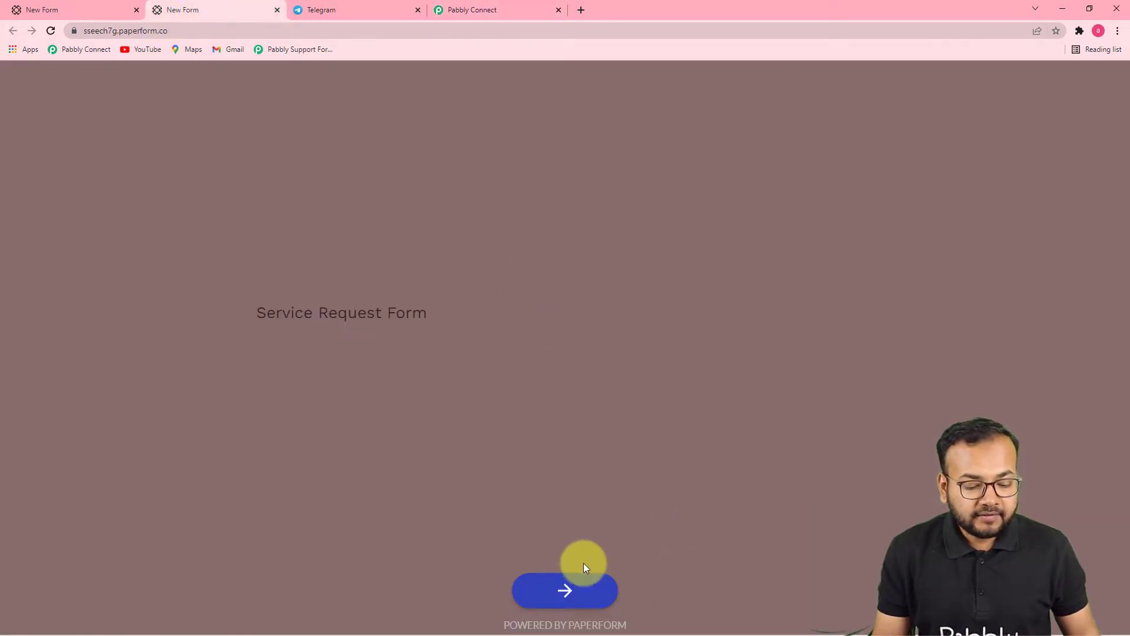
left_click(566, 591)
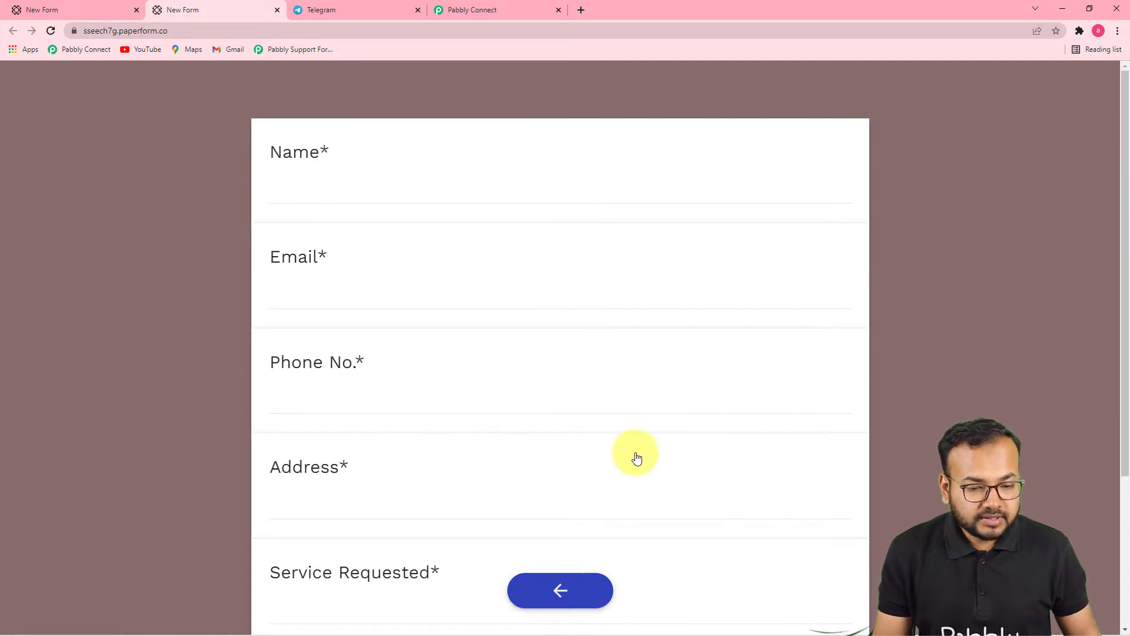
left_click(640, 196)
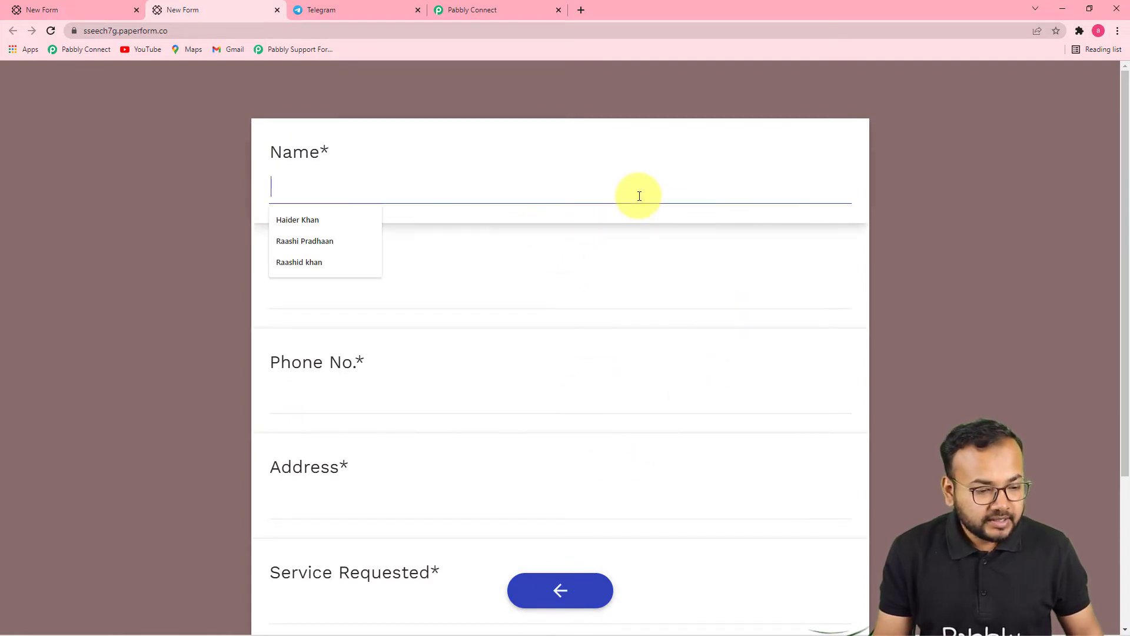
left_click(315, 246)
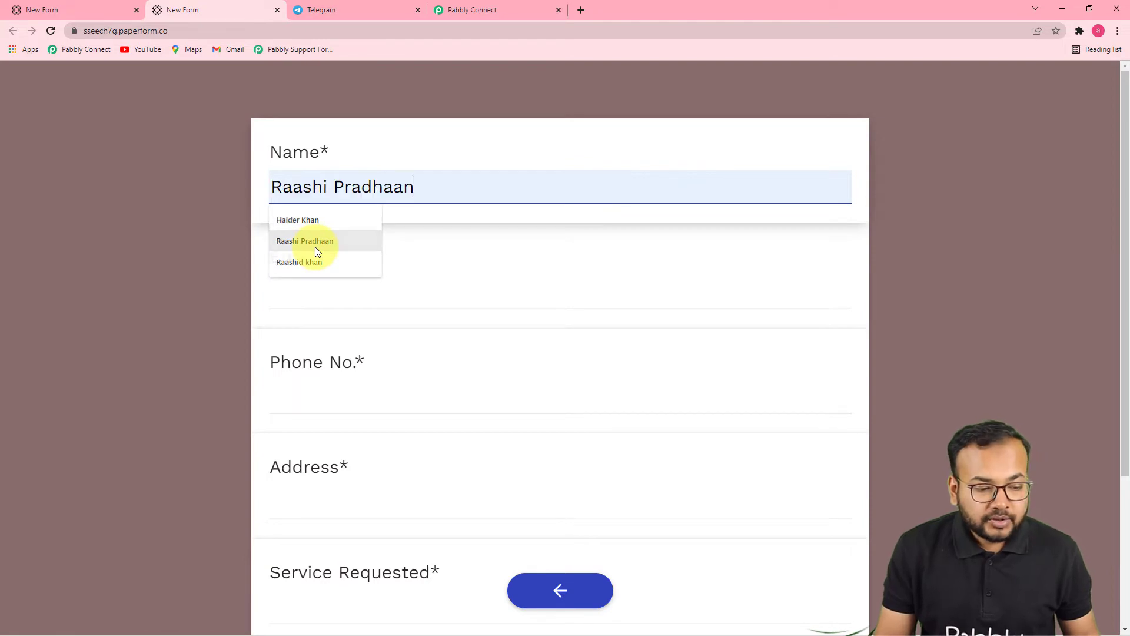
left_click(366, 303)
left_click(320, 333)
scroll(360, 365, "down", 1)
left_click(345, 345)
left_click(324, 393)
scroll(398, 482, "down", 3)
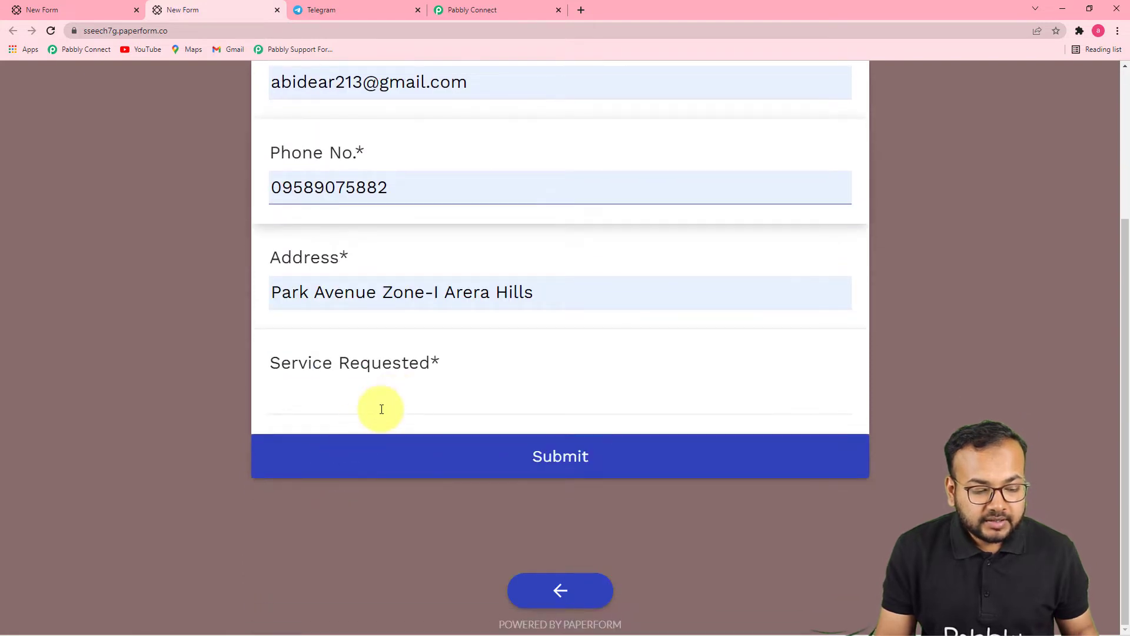
Step: Enter 'New Linux Systems Installation' as the requested service and submit the form
left_click(381, 408)
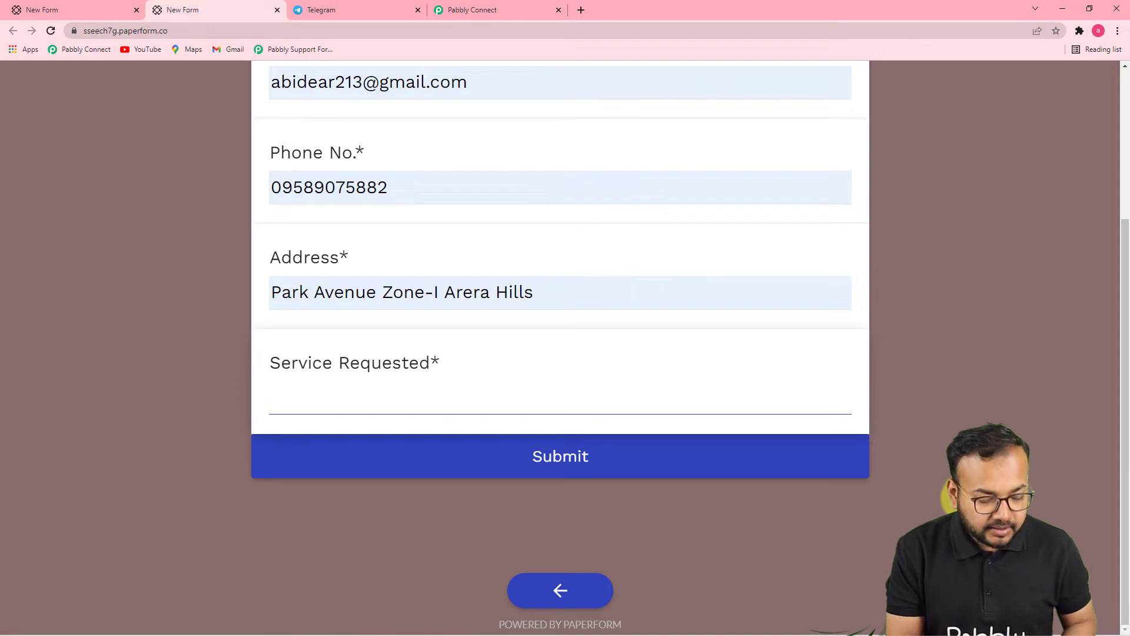
type("News")
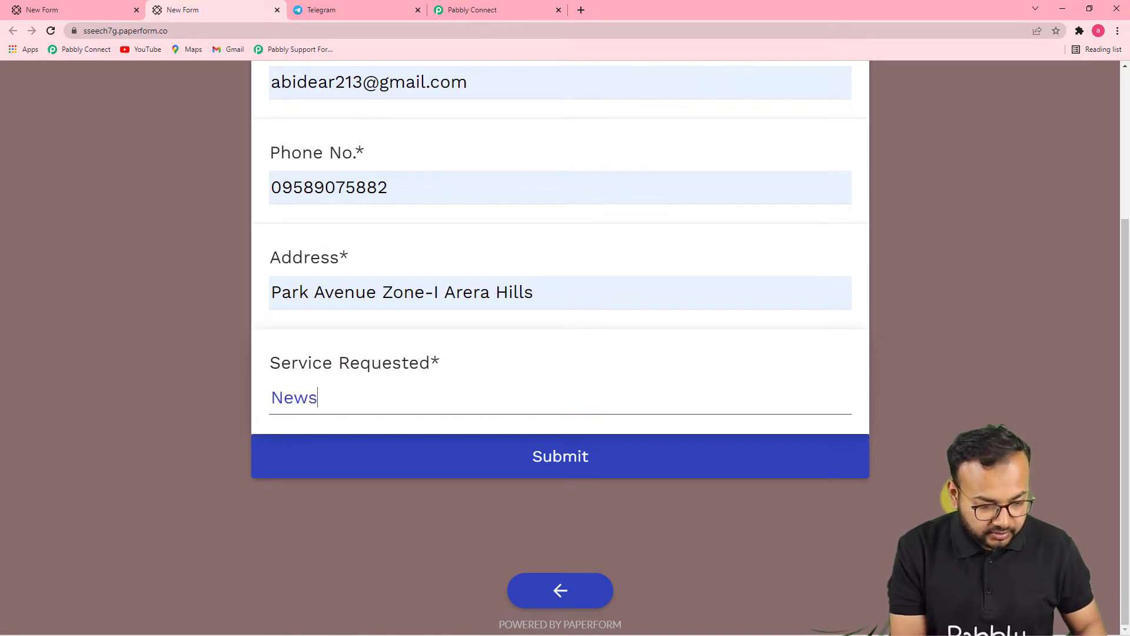
key("BackSpace")
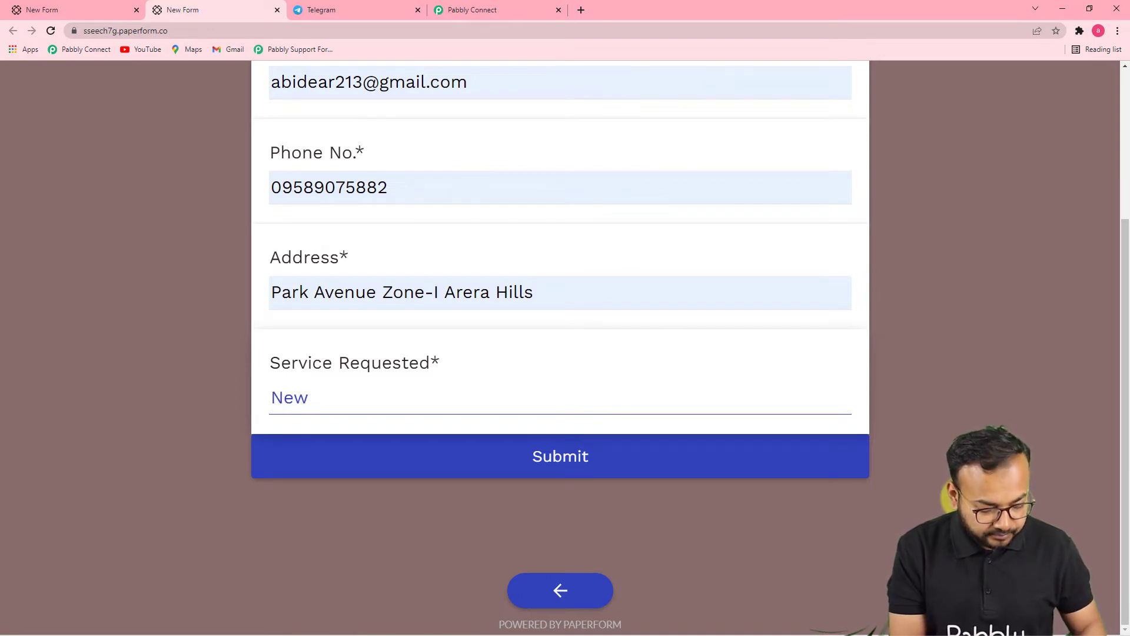
type("Linux Syst")
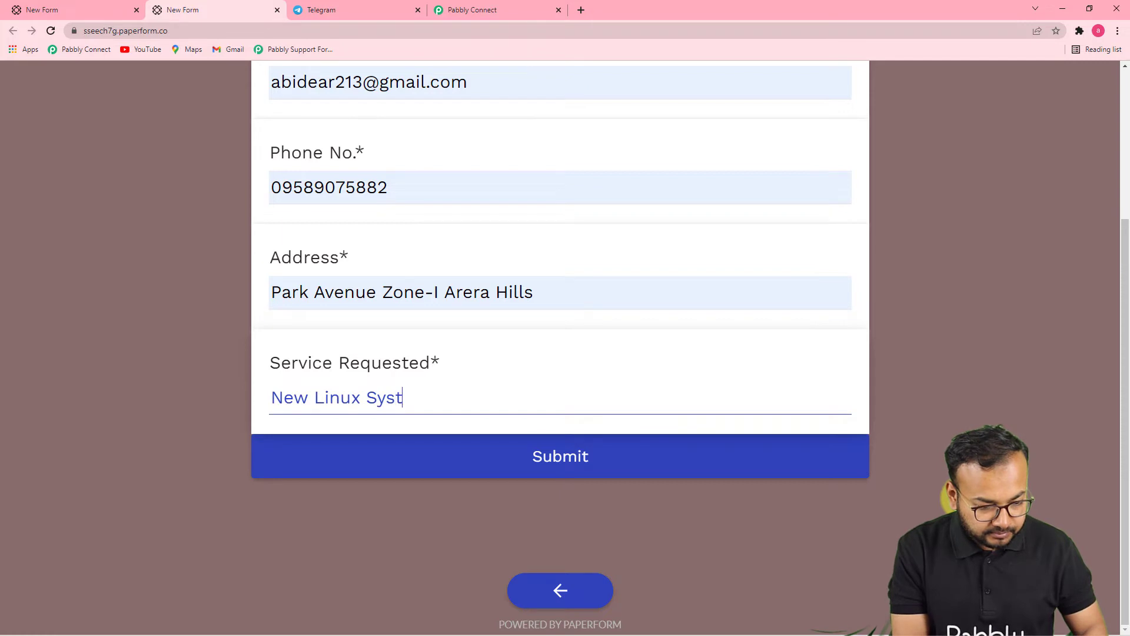
type("ems Installation")
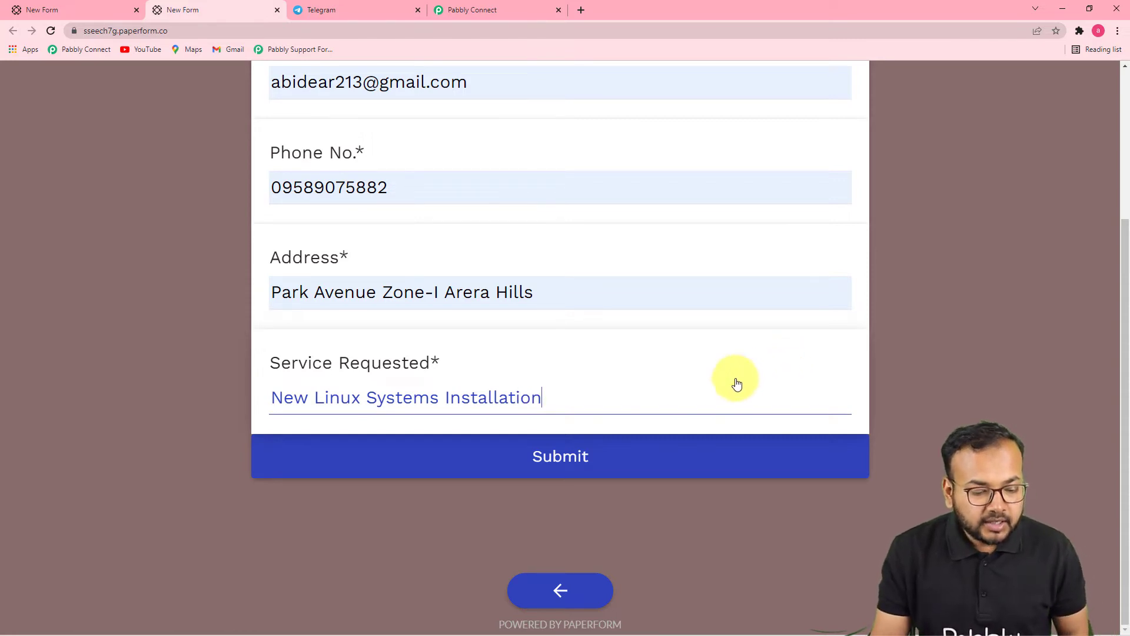
left_click(564, 474)
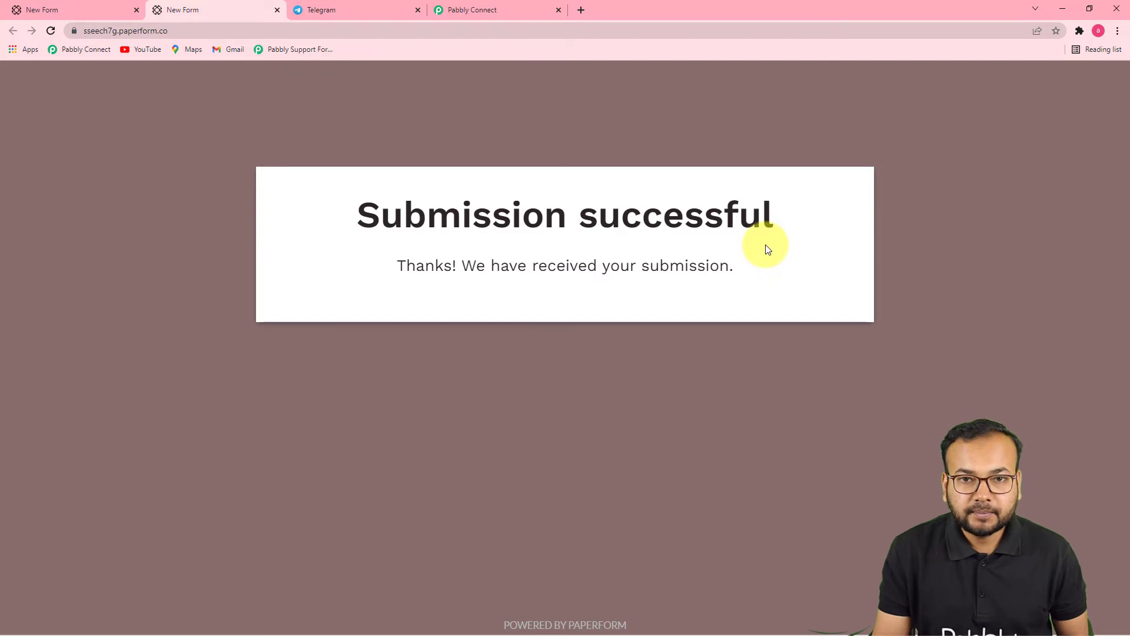
Step: Scroll through the captured submission fields, including 'New Linux Systems Installation', down to the Action step
left_click(464, 13)
scroll(661, 302, "down", 5)
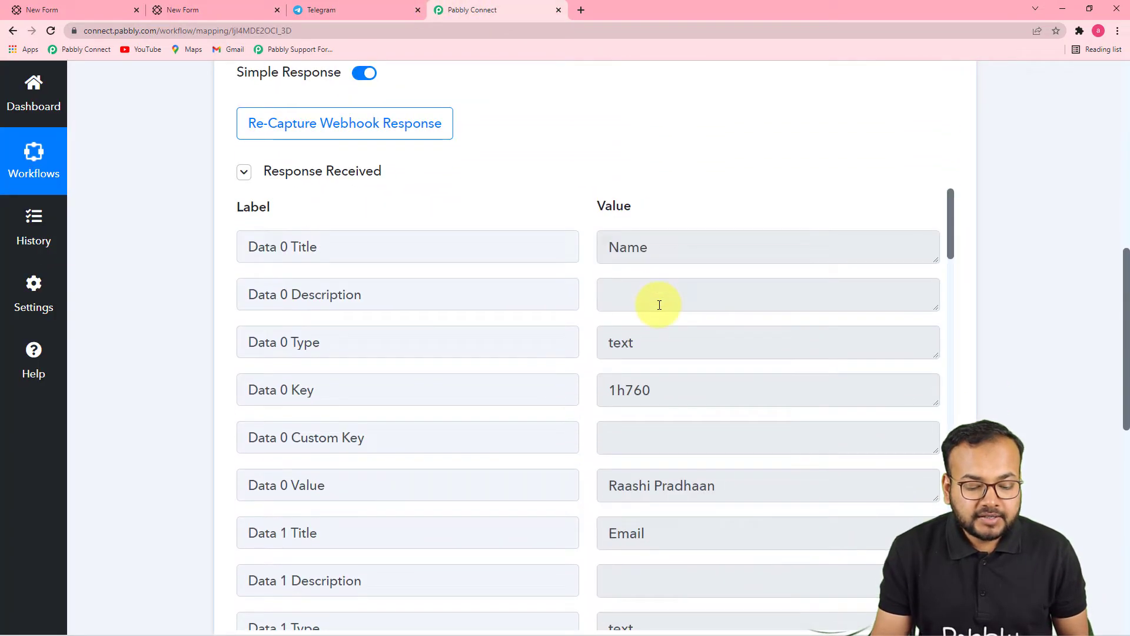
scroll(637, 254, "down", 2)
scroll(667, 282, "up", 2)
scroll(1016, 282, "down", 1)
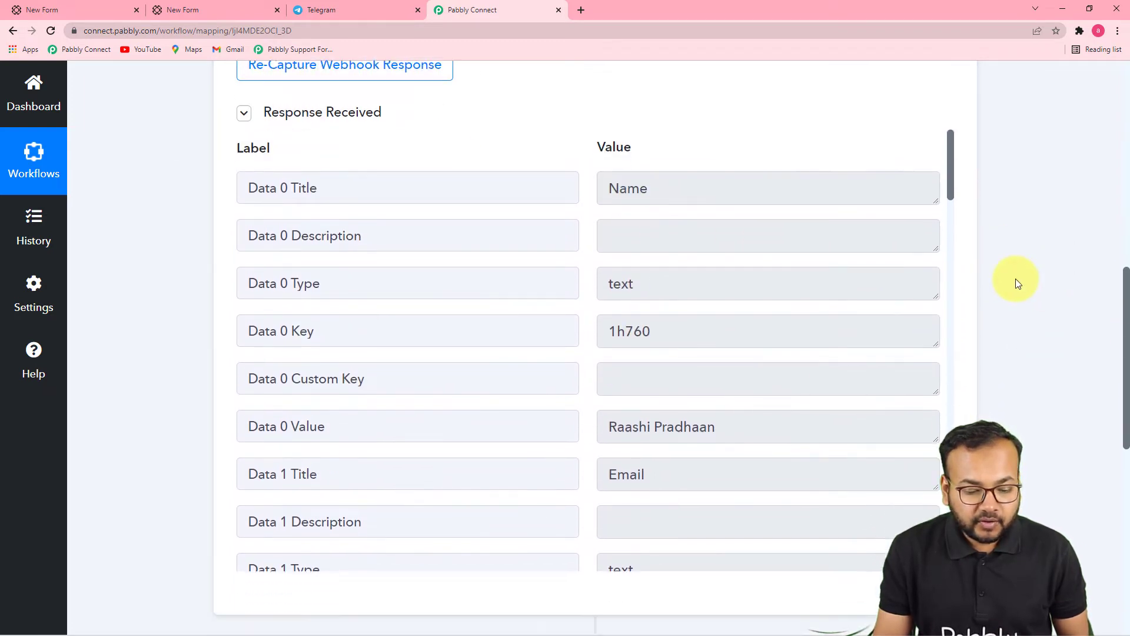
scroll(1015, 278, "down", 1)
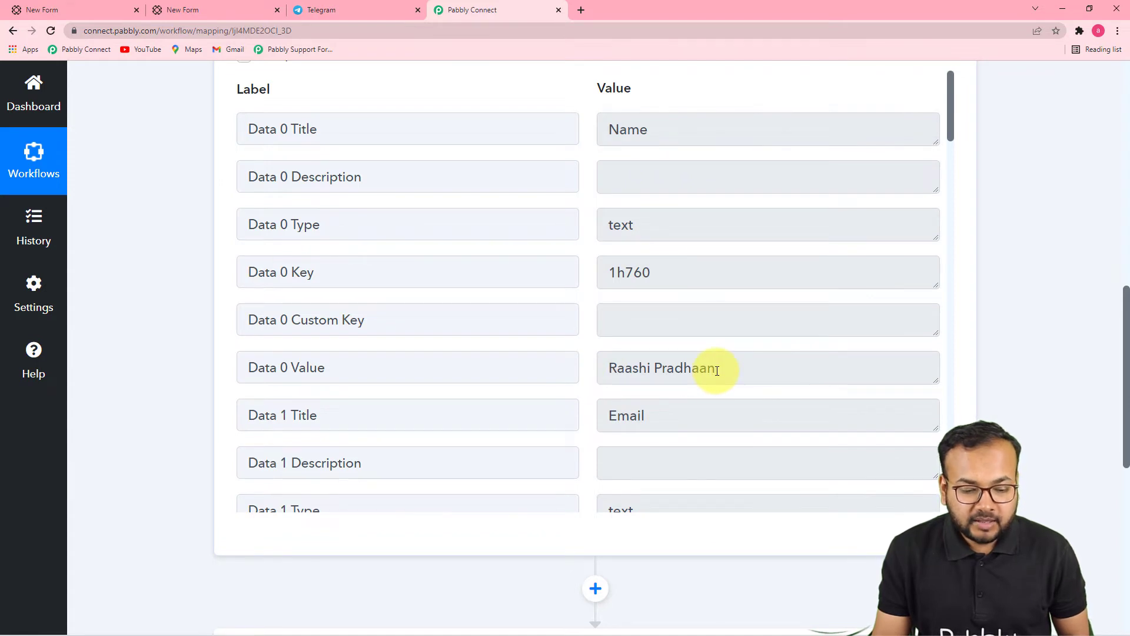
scroll(716, 370, "down", 7)
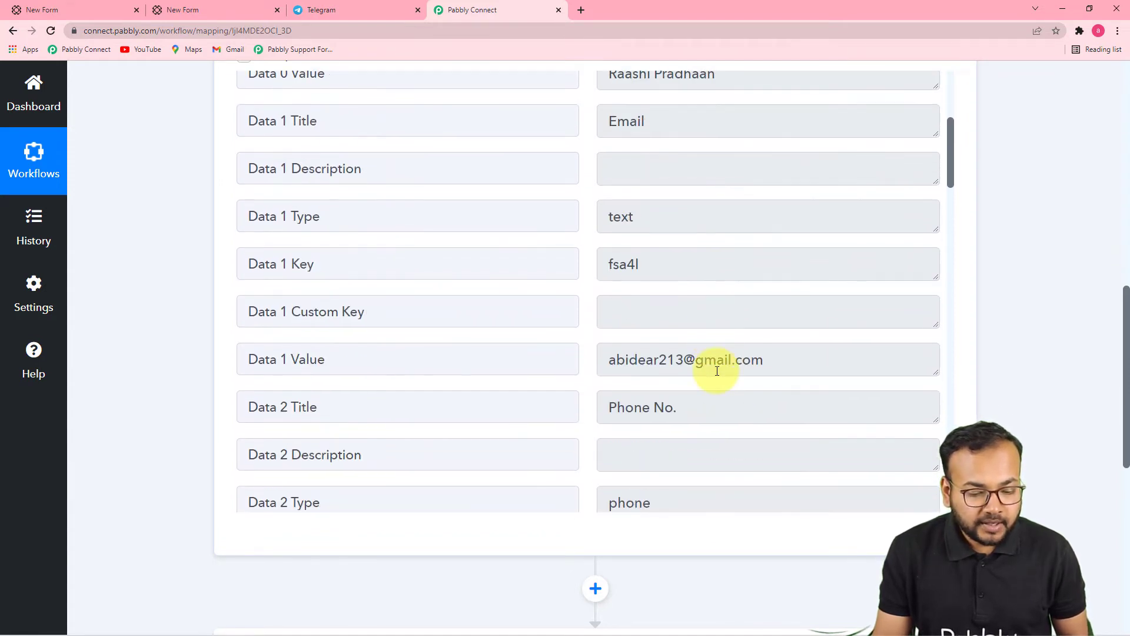
scroll(668, 316, "down", 6)
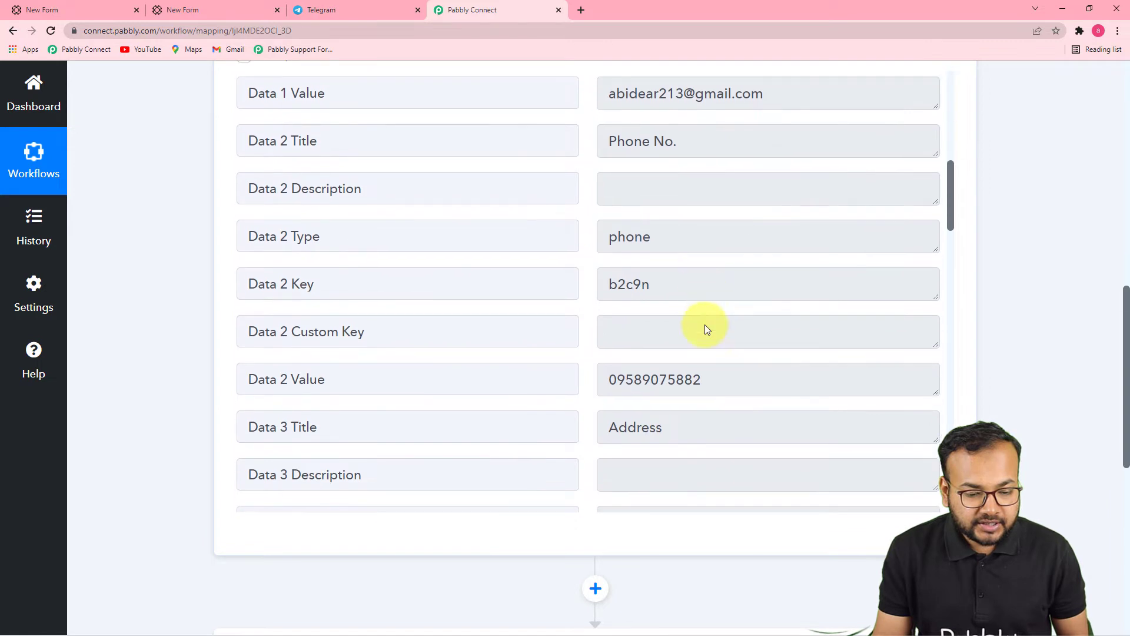
scroll(705, 327, "down", 3)
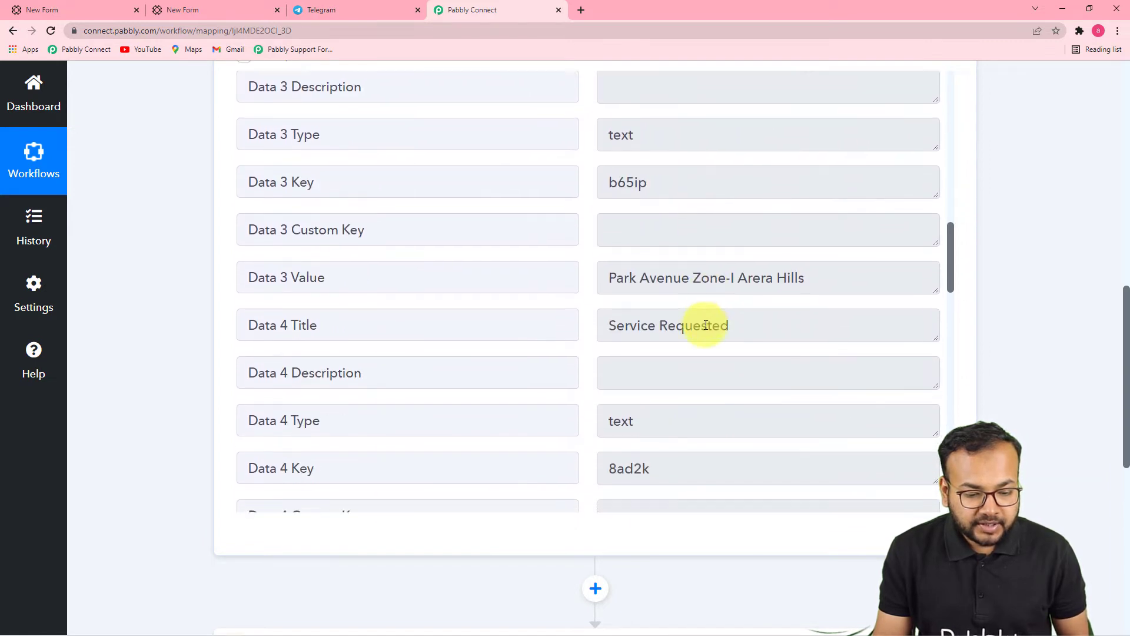
scroll(683, 315, "down", 3)
scroll(633, 308, "down", 1)
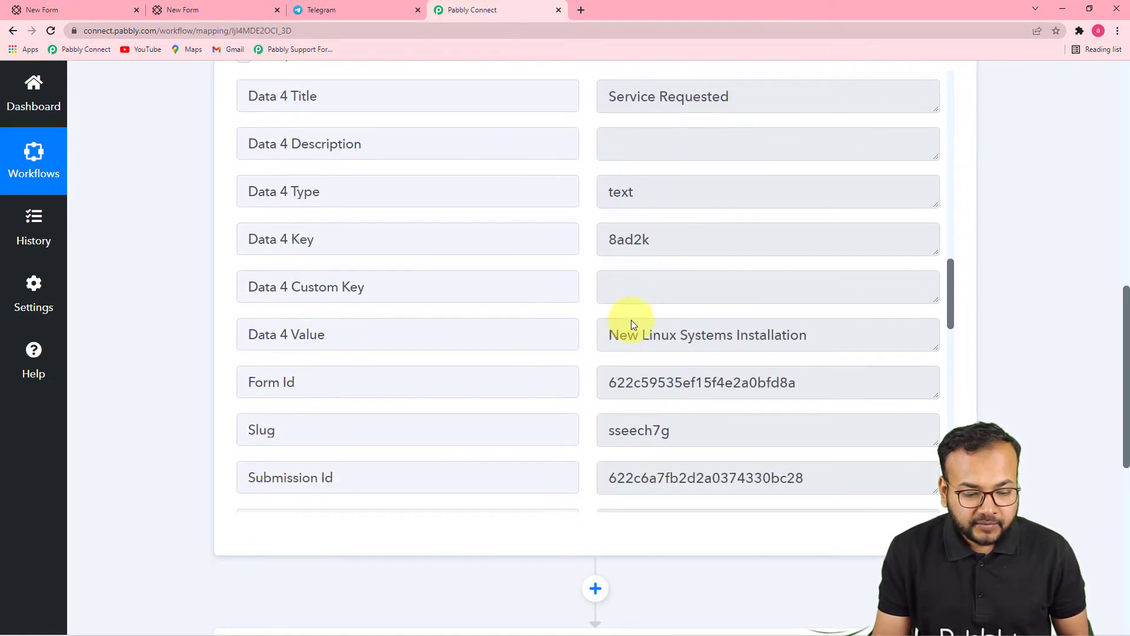
scroll(654, 323, "down", 6)
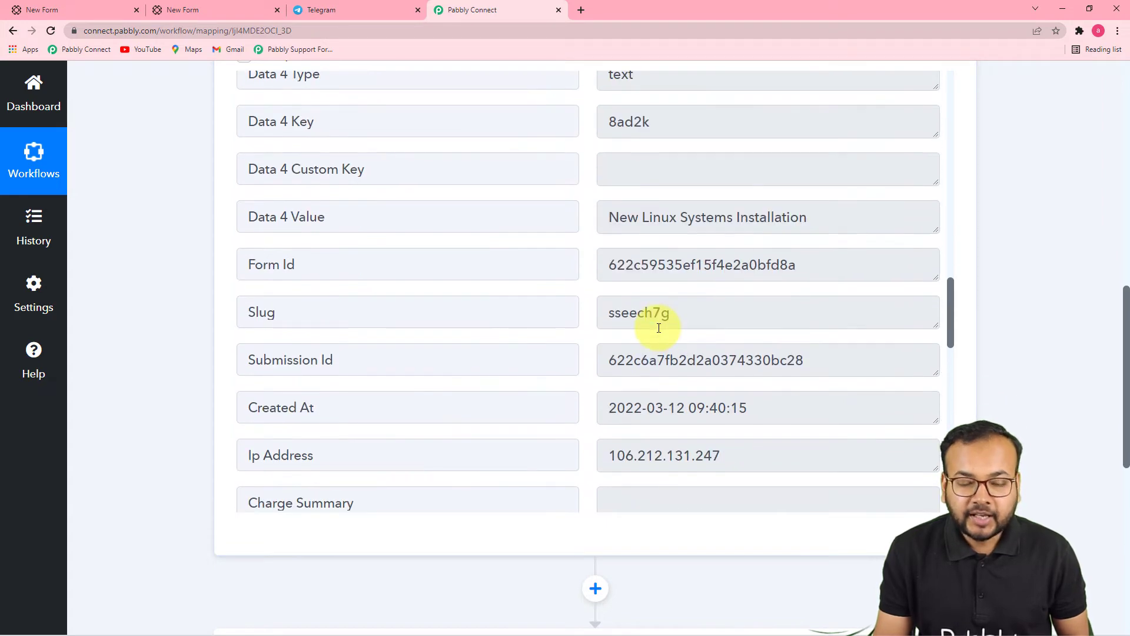
scroll(751, 273, "down", 3)
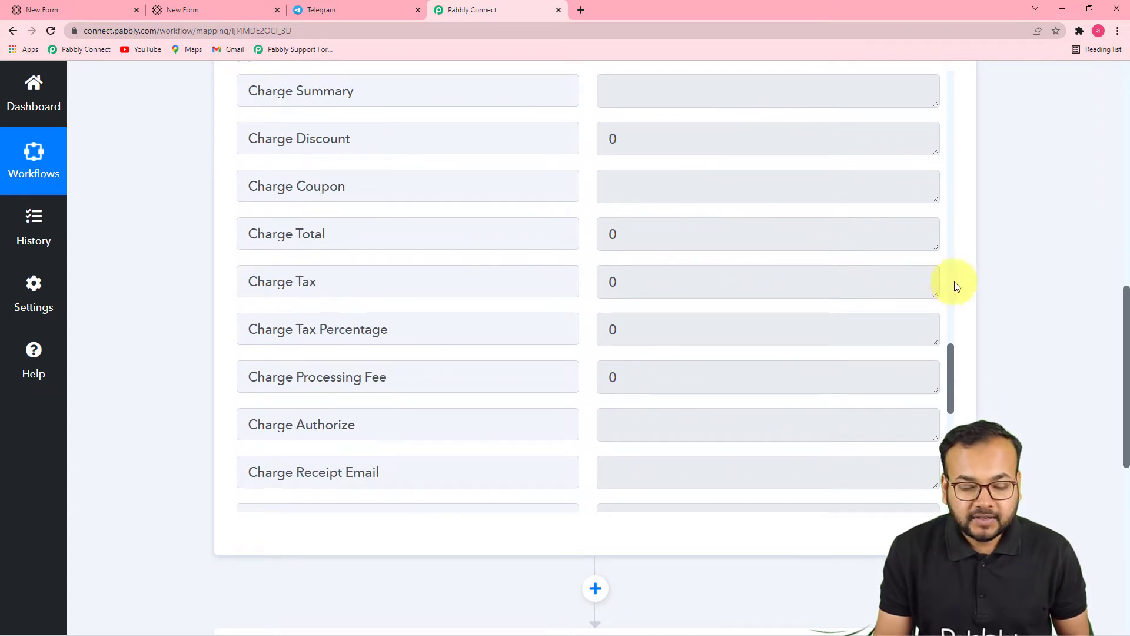
scroll(1004, 285, "down", 3)
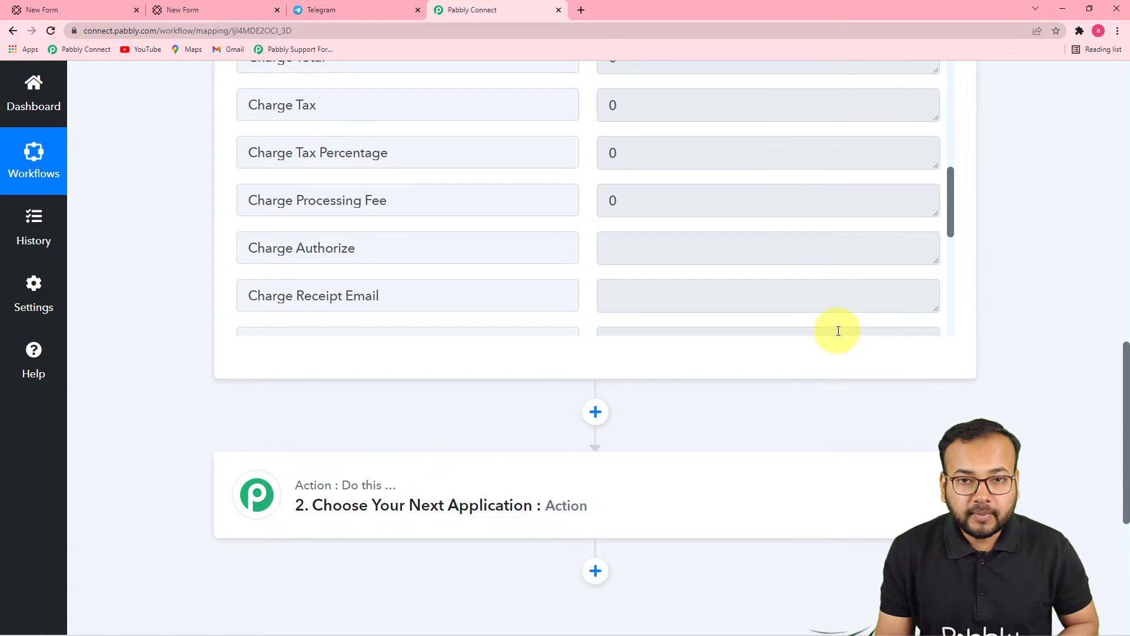
scroll(747, 325, "down", 3)
scroll(362, 390, "down", 3)
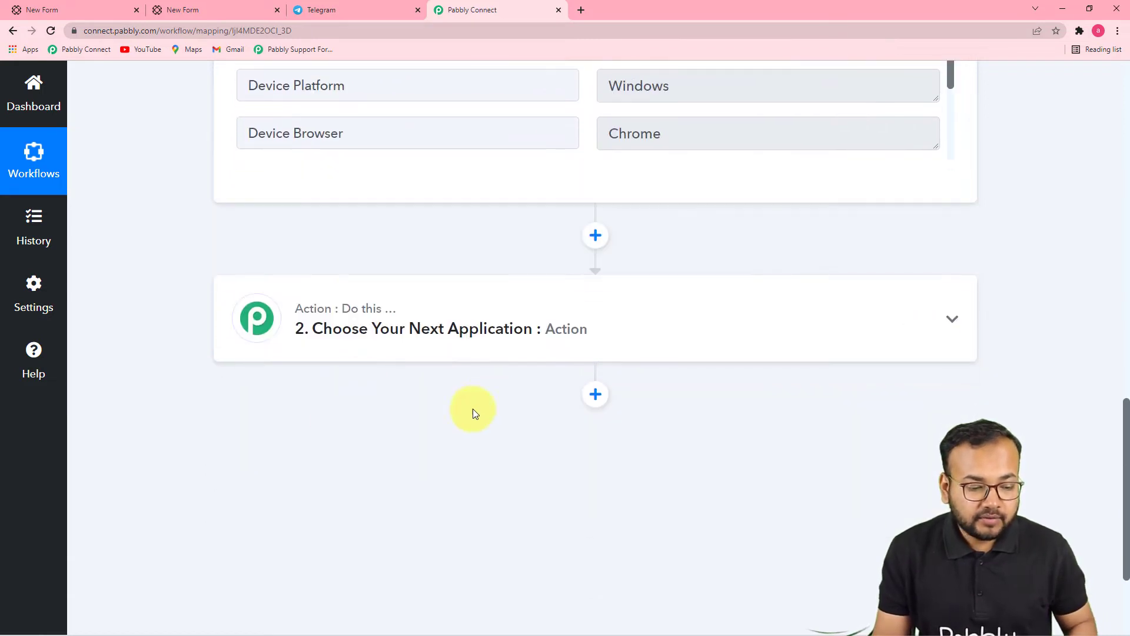
Step: Search 'tele' and set Telegram Bot as the action step's app
left_click(416, 336)
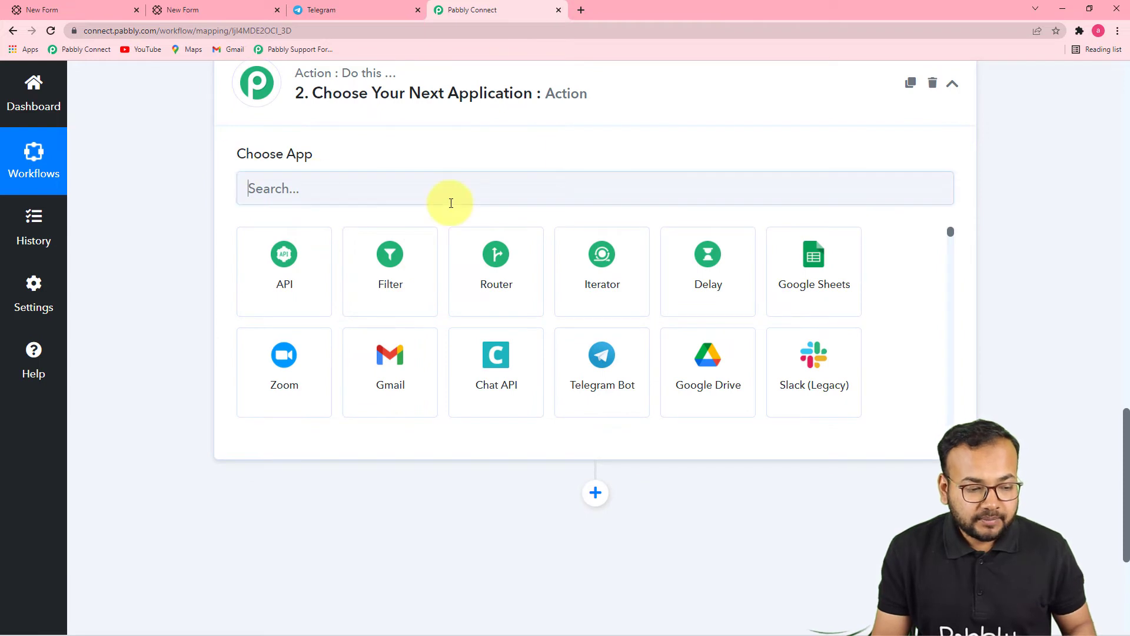
left_click(451, 200)
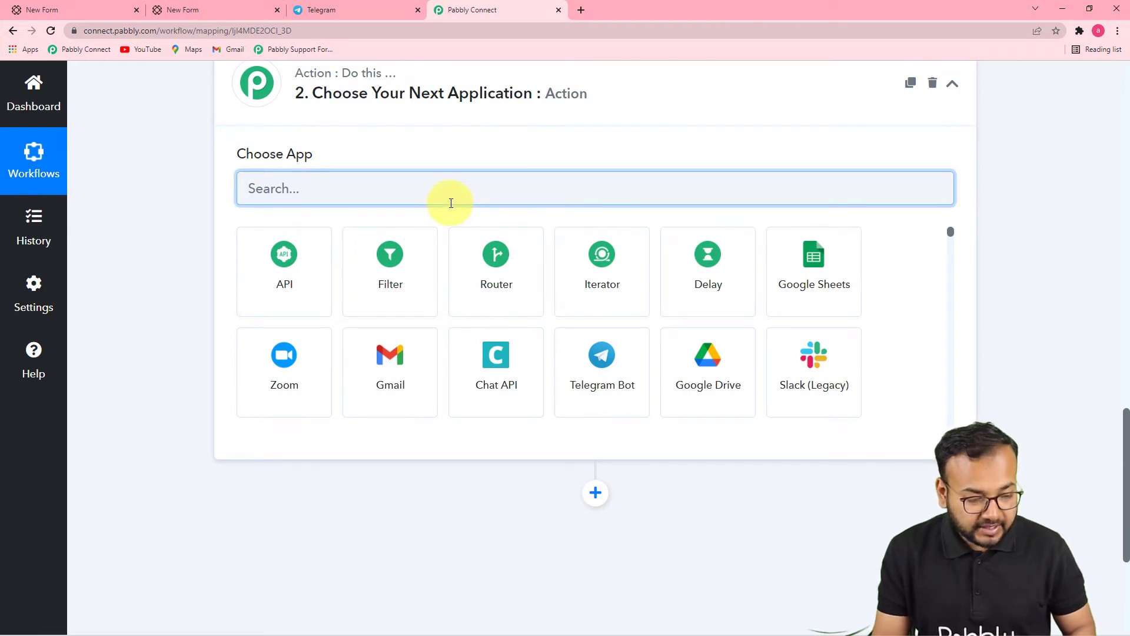
type("te")
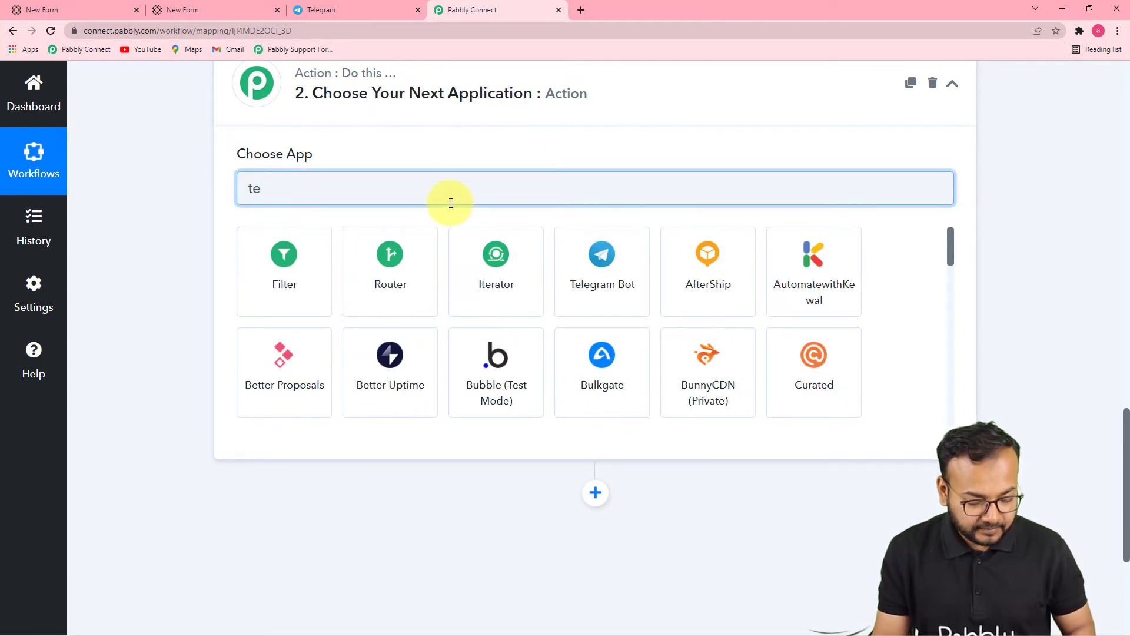
type("le")
left_click(294, 272)
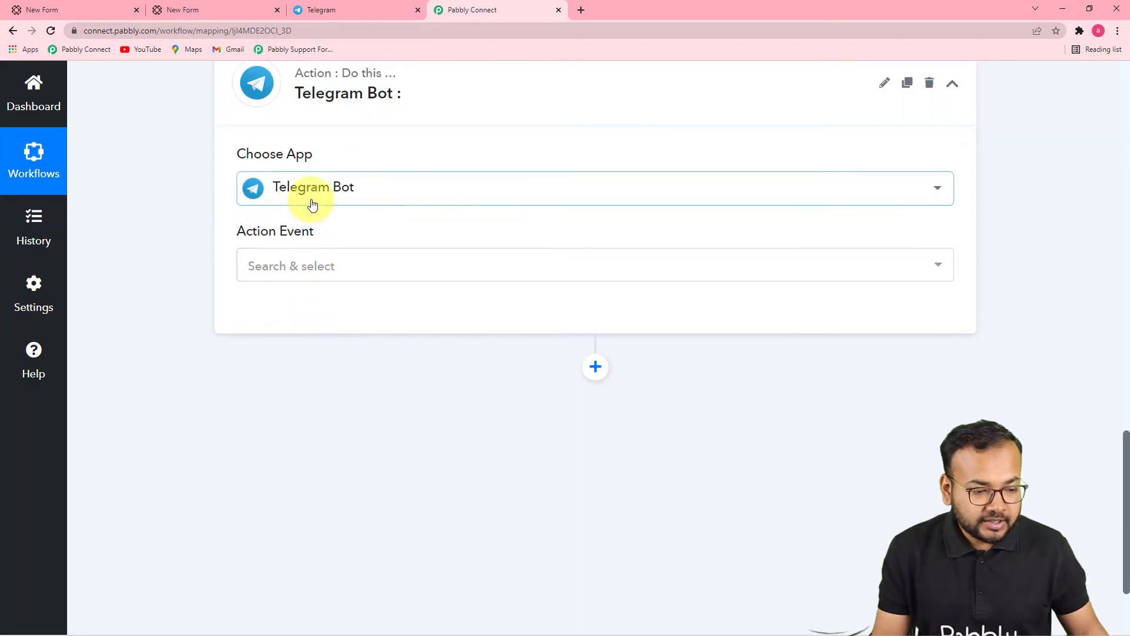
left_click(331, 274)
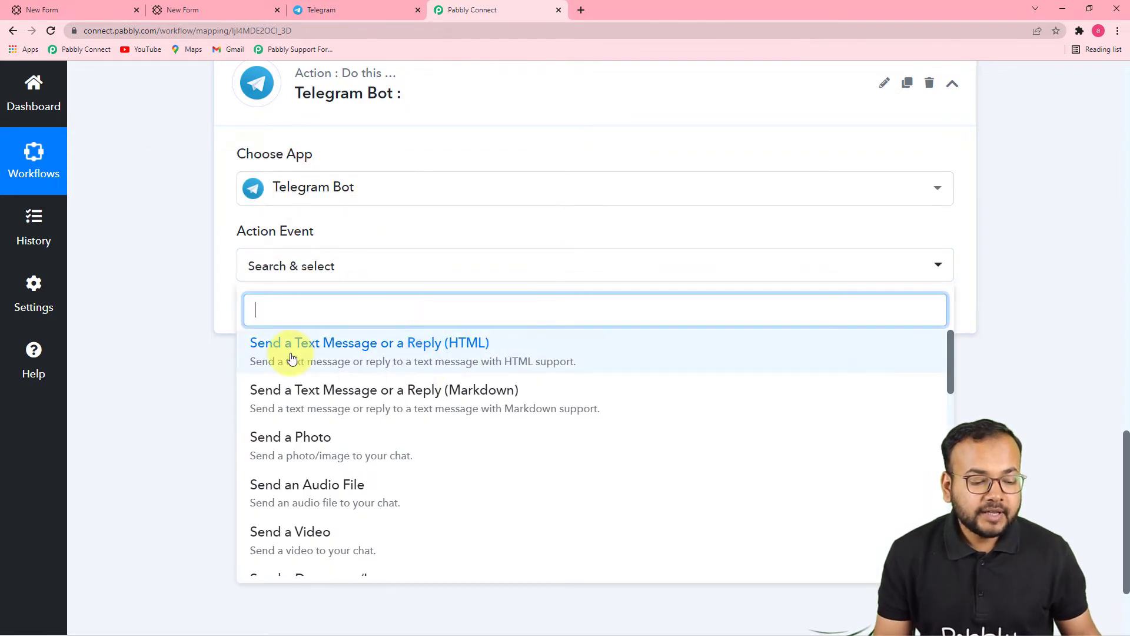
Step: Choose Send a Text Message or a Reply (HTML) and add a new Telegram Bot connection awaiting a token
left_click(404, 362)
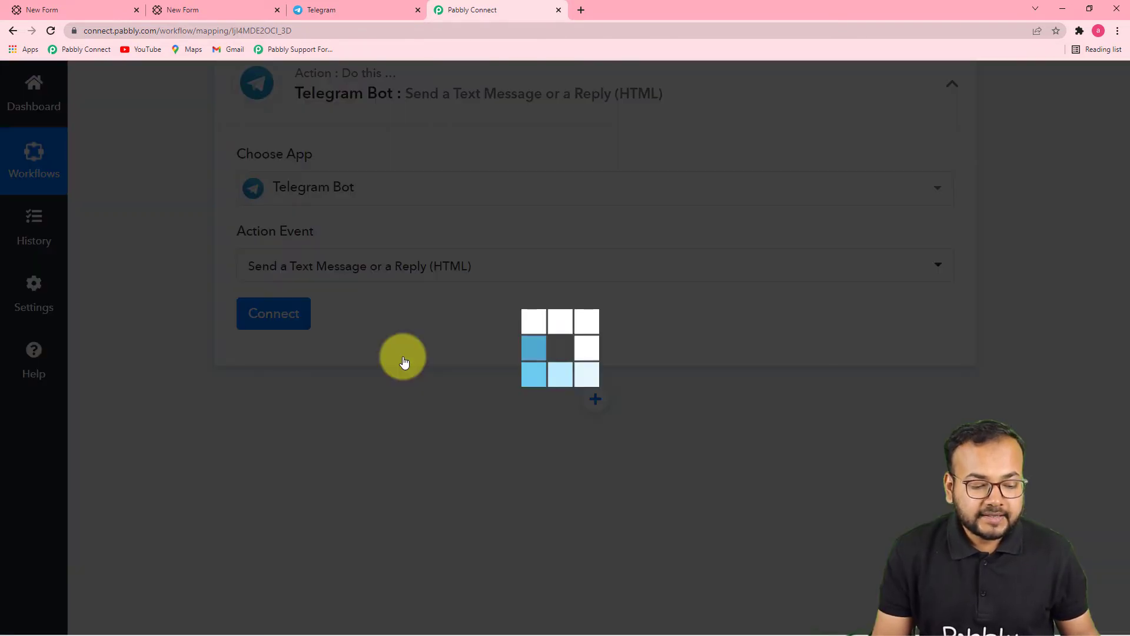
left_click(290, 317)
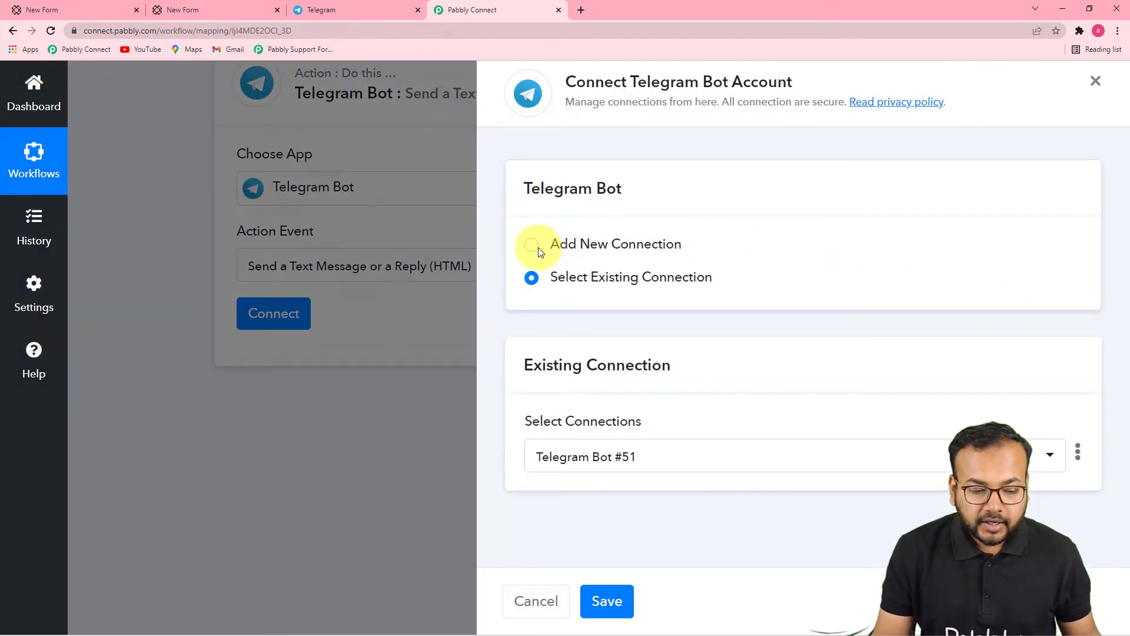
left_click(537, 247)
scroll(827, 247, "down", 3)
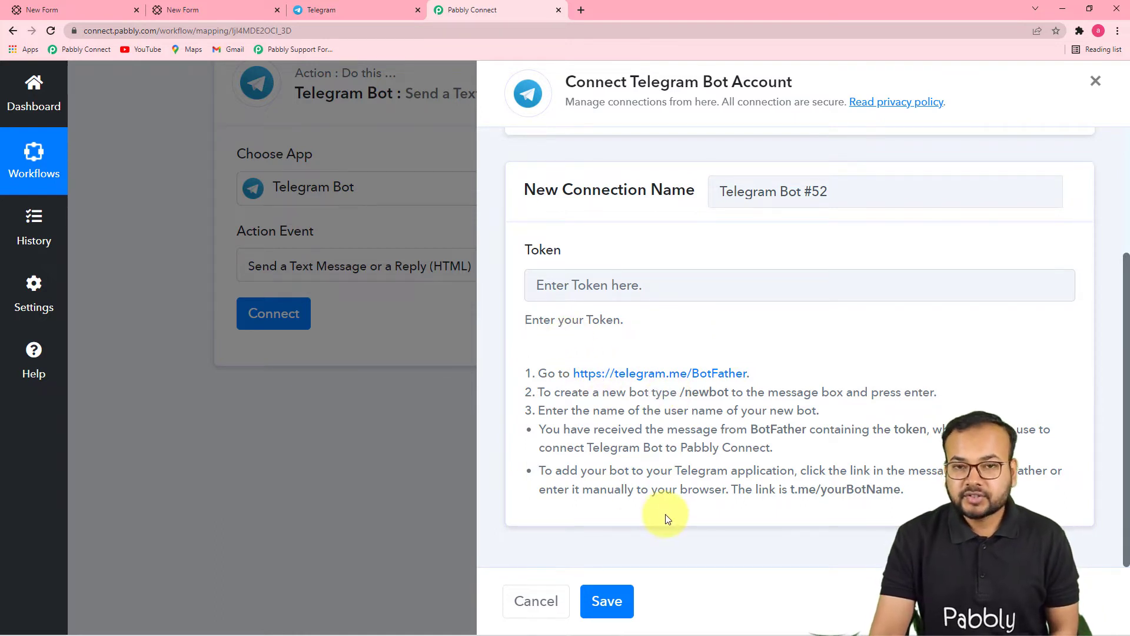
left_click(329, 9)
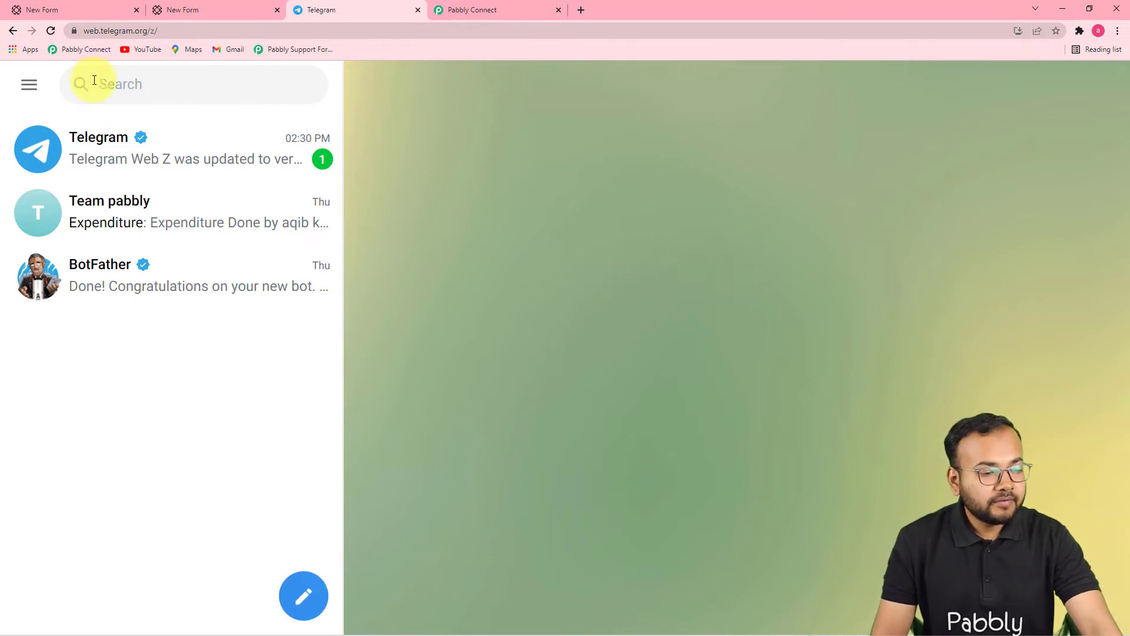
Step: Search 'bot' to open the BotFather chat and send the /newbot command
left_click(150, 93)
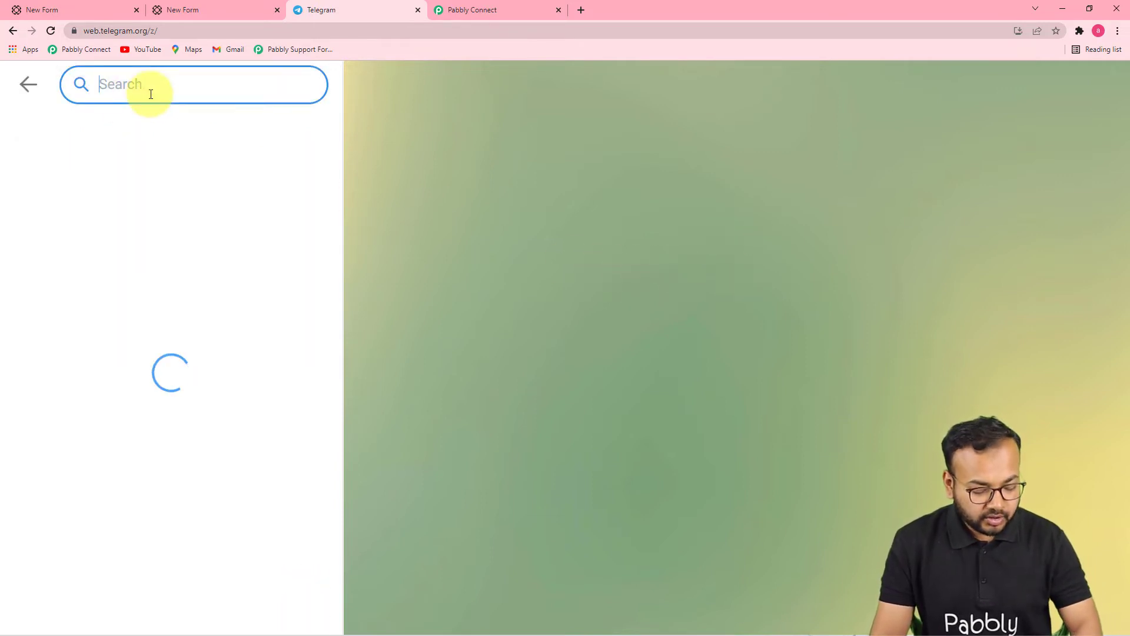
type("bot")
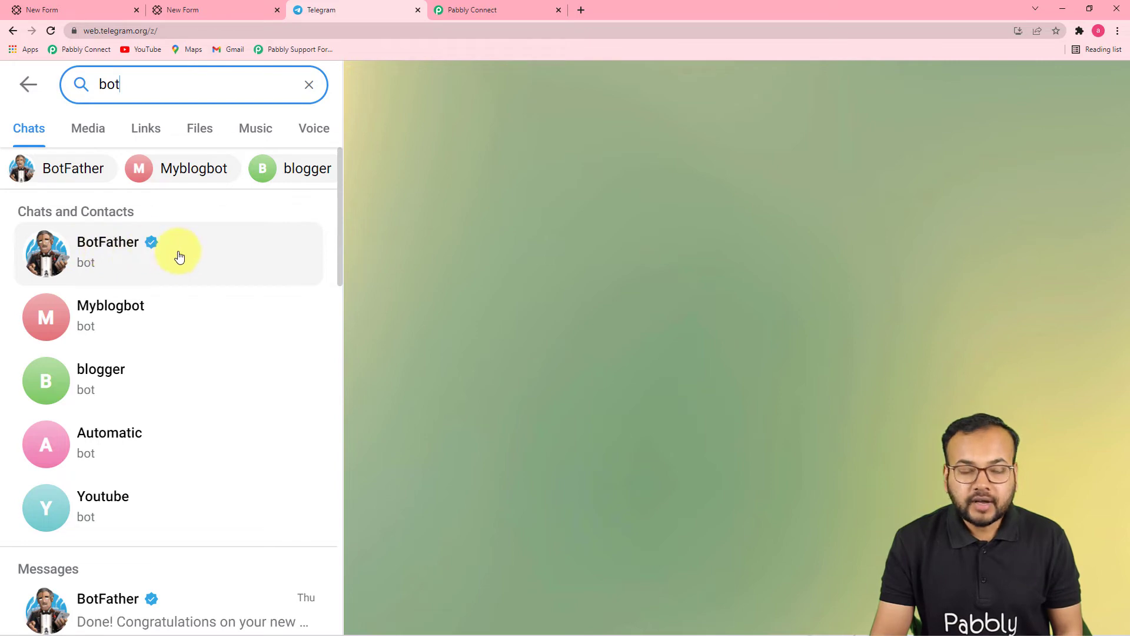
left_click(133, 259)
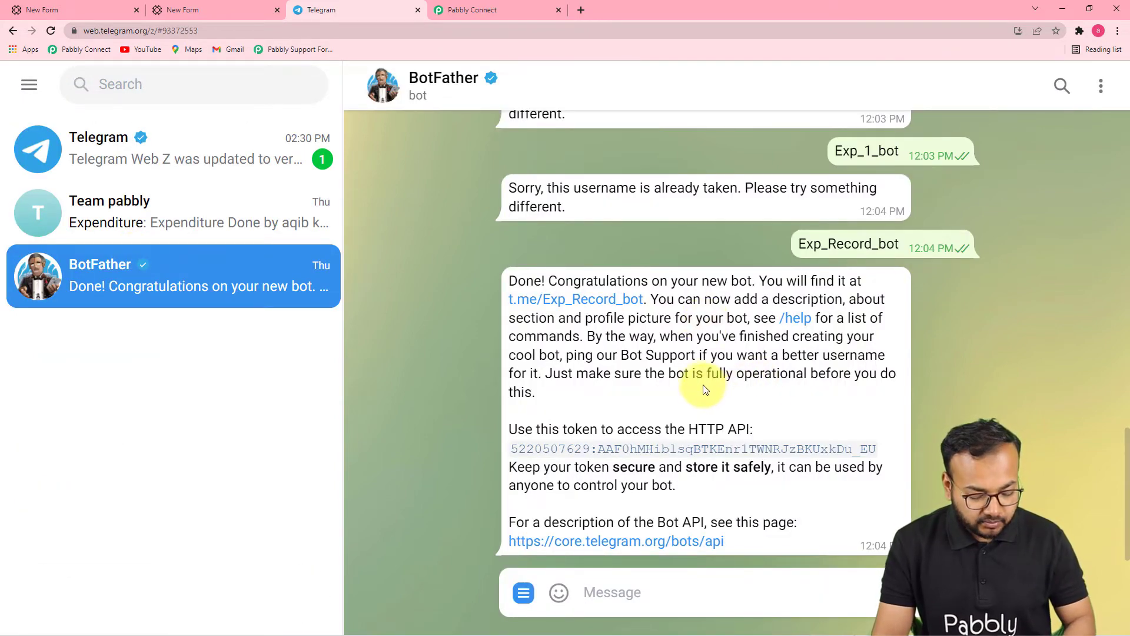
type("/")
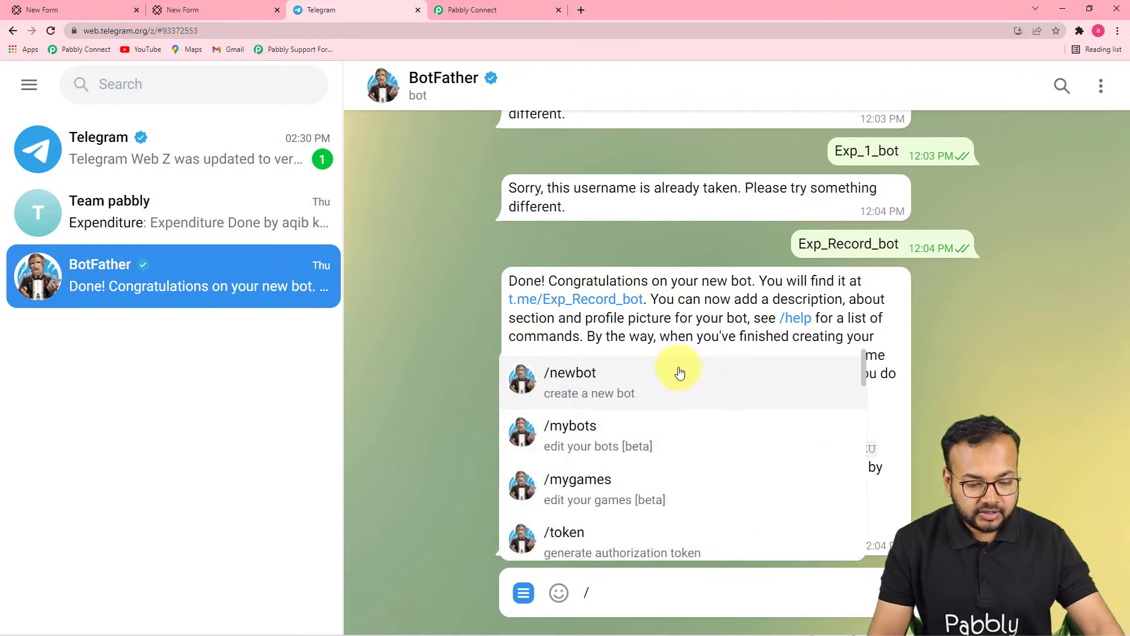
left_click(568, 382)
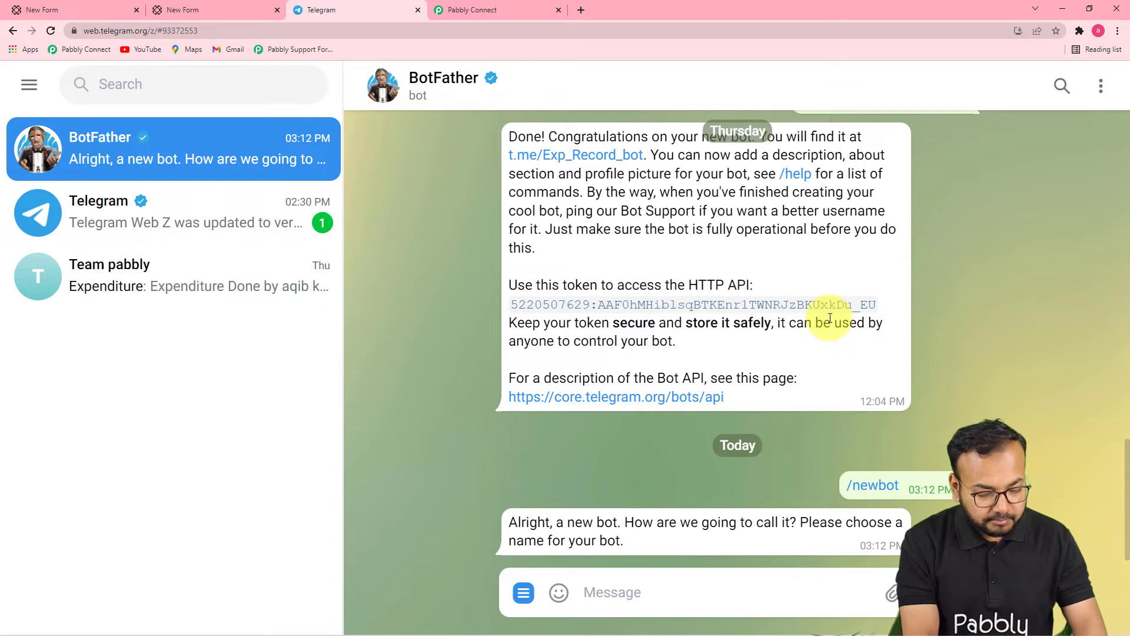
Step: Name the bot Service and, after Service_1_bot is rejected, give it the username Paperform_bot
type("Ser")
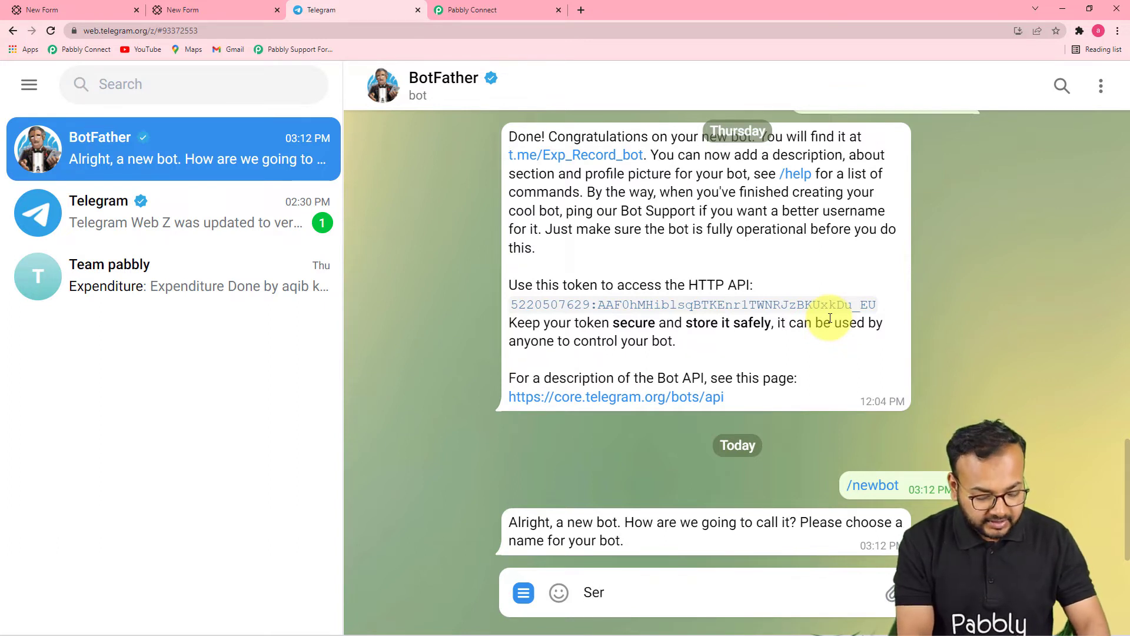
type("vice")
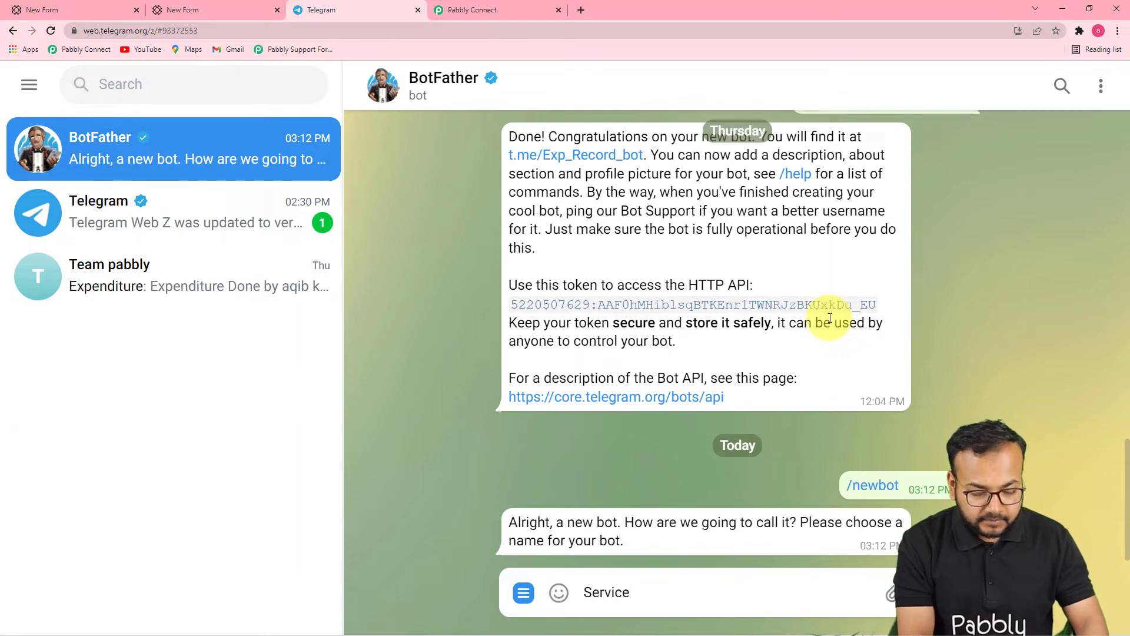
key("Return")
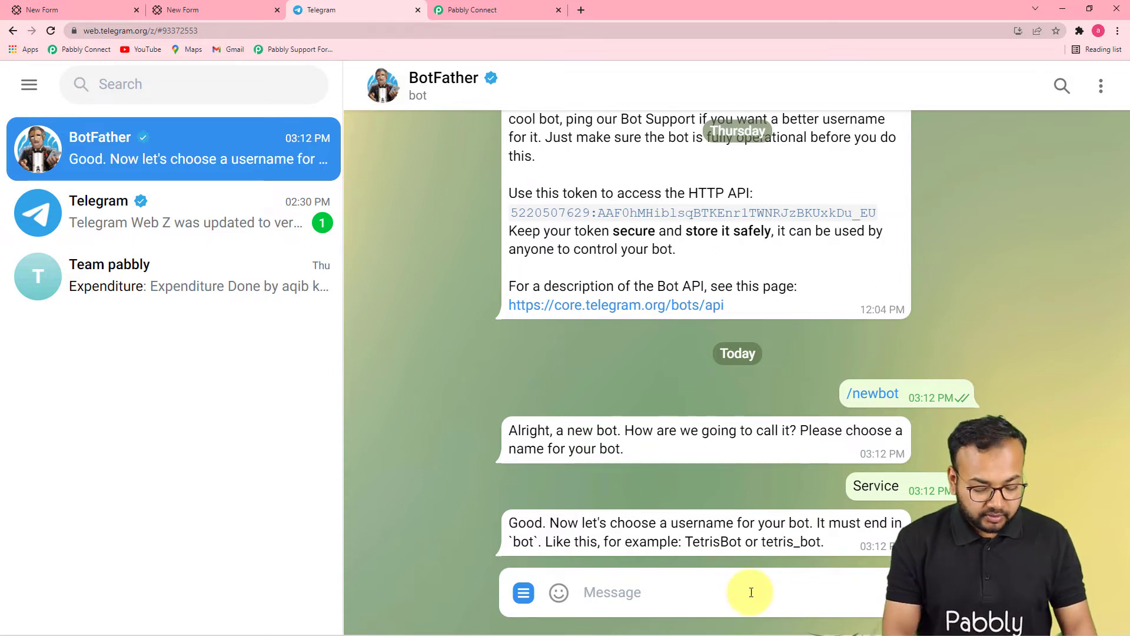
type("Ser")
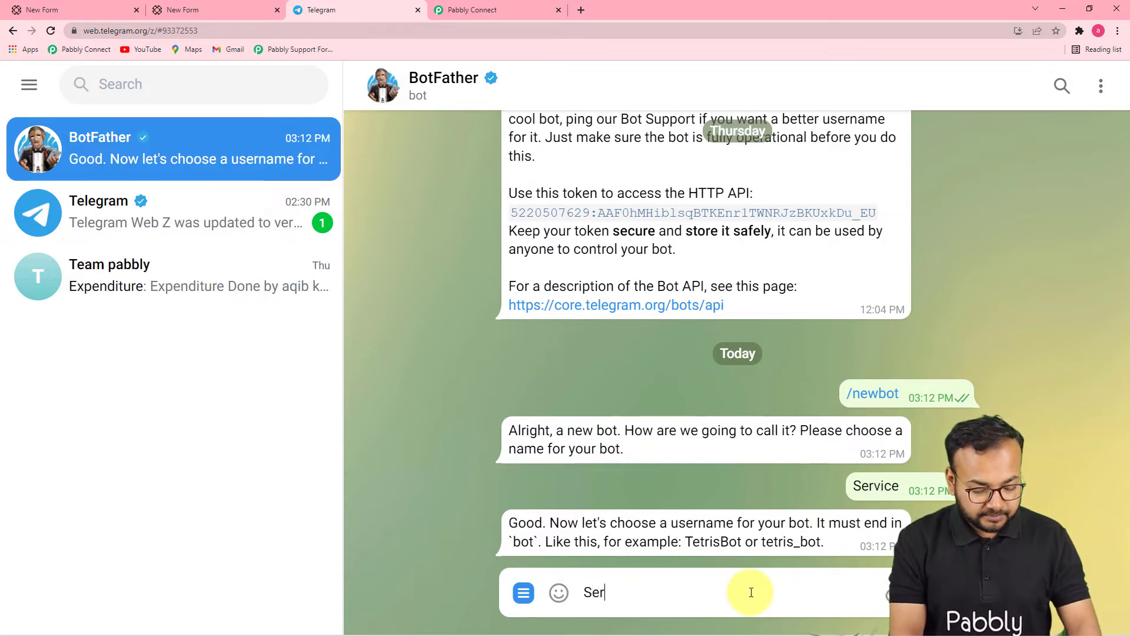
type("vice_1")
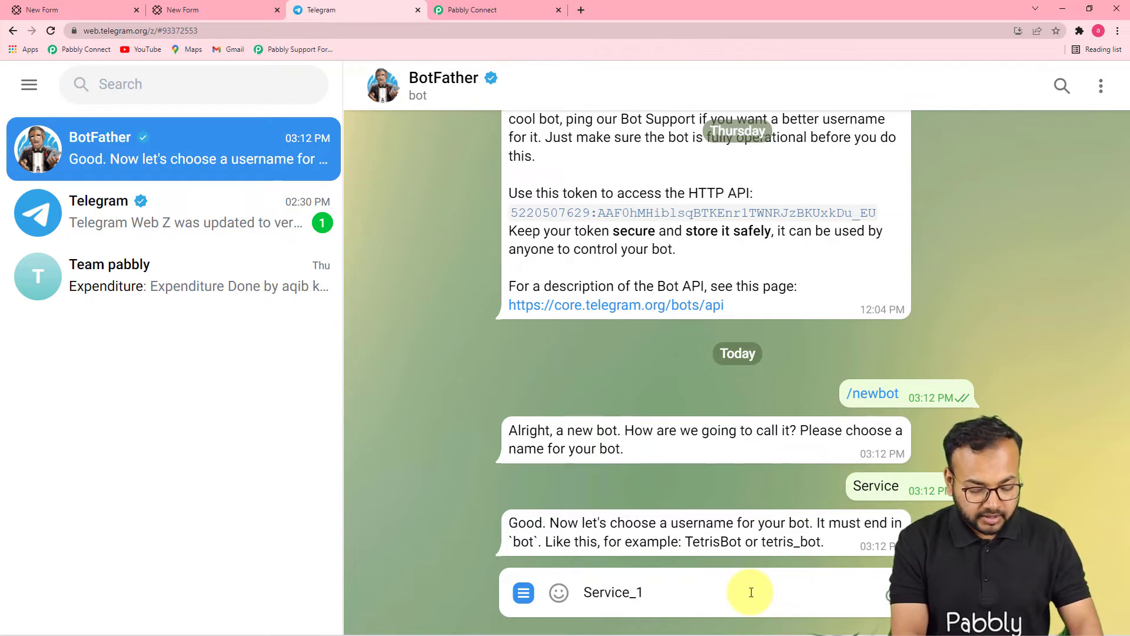
type("_bot")
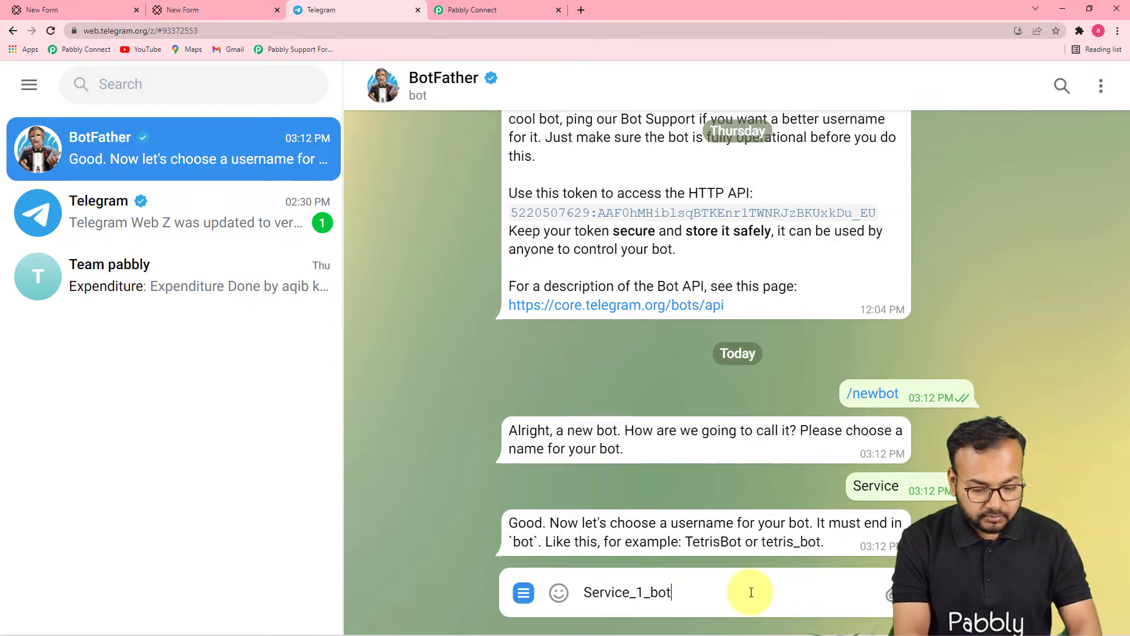
key("Return")
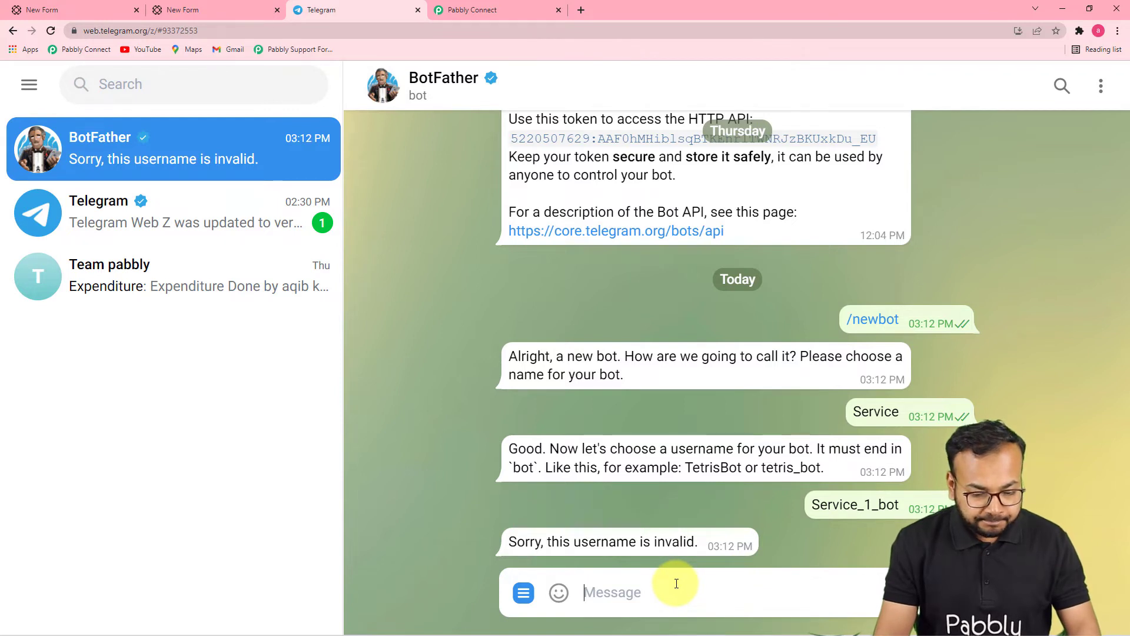
type("S")
key("BackSpace")
type("Paperform")
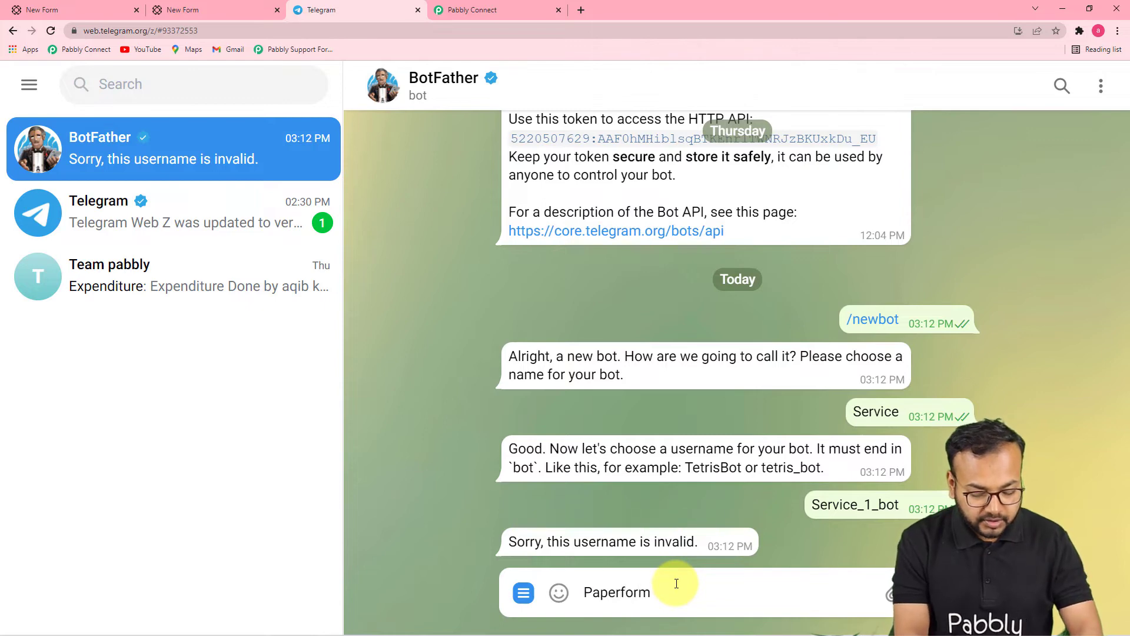
type("_bot")
key("Return")
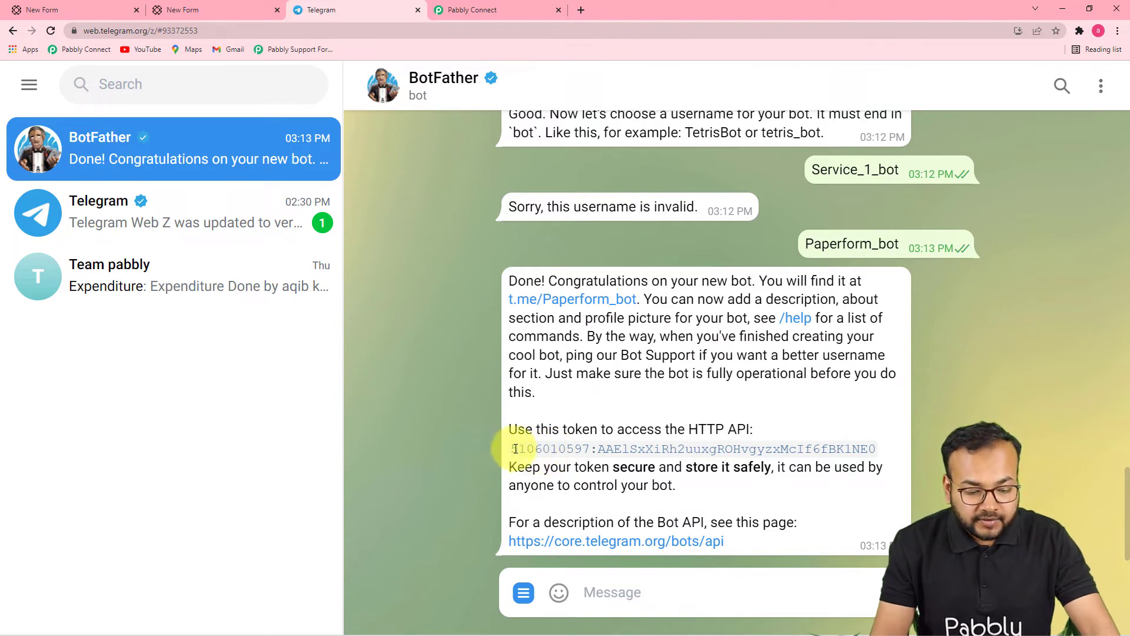
Step: Copy the bot's API token from BotFather into Pabbly's Token field and save the connection
left_click_drag(513, 448, 880, 458)
right_click(880, 458)
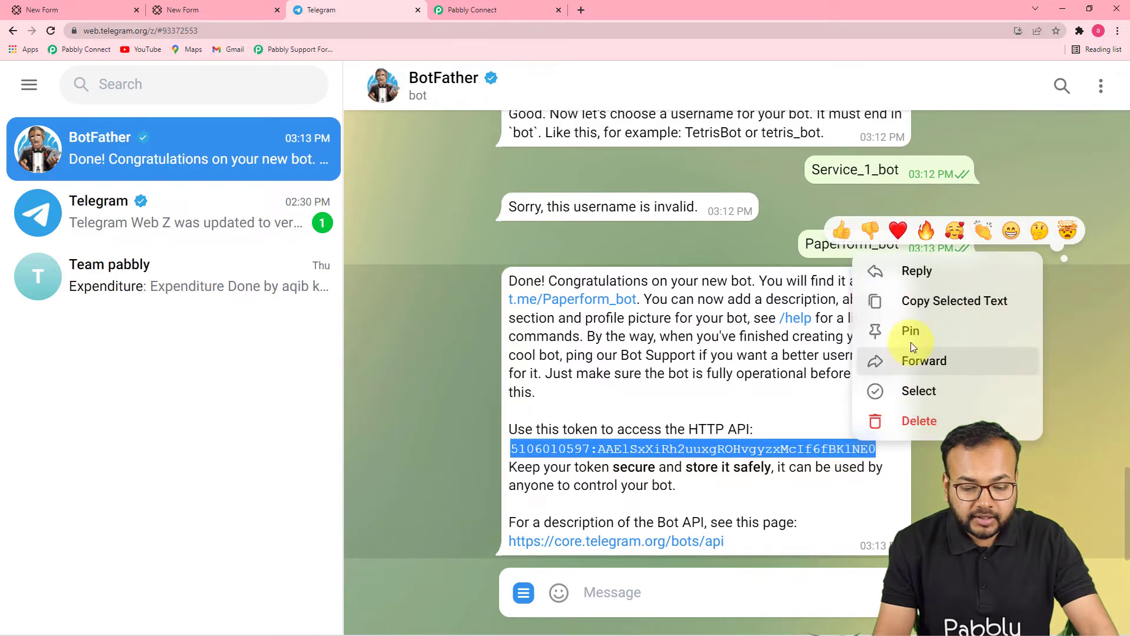
left_click(922, 301)
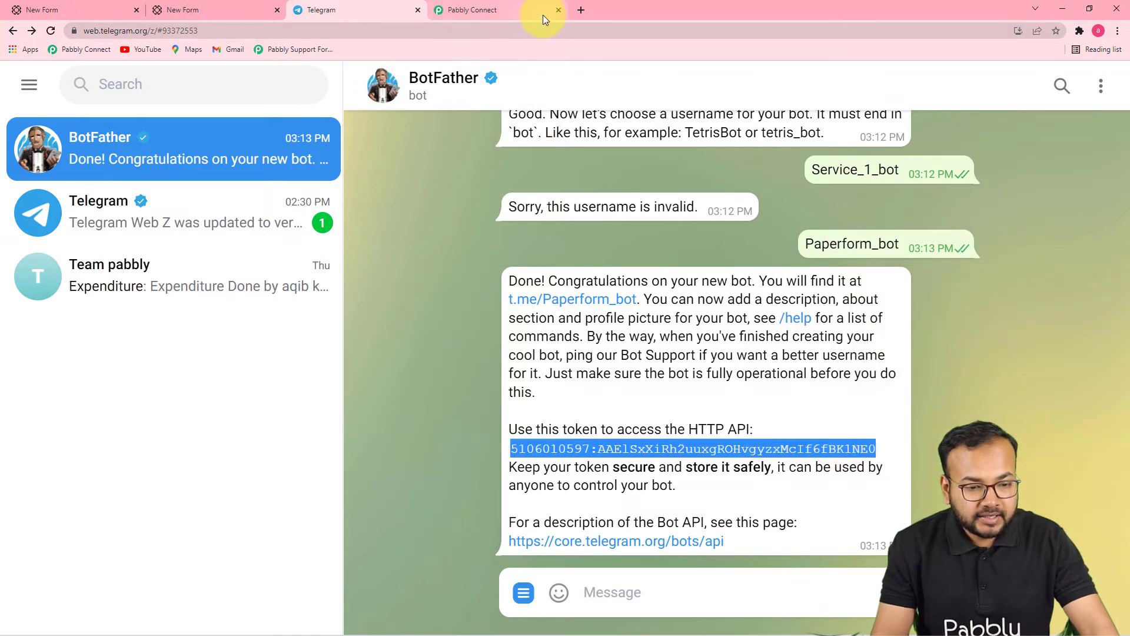
left_click(538, 17)
left_click(739, 286)
right_click(739, 287)
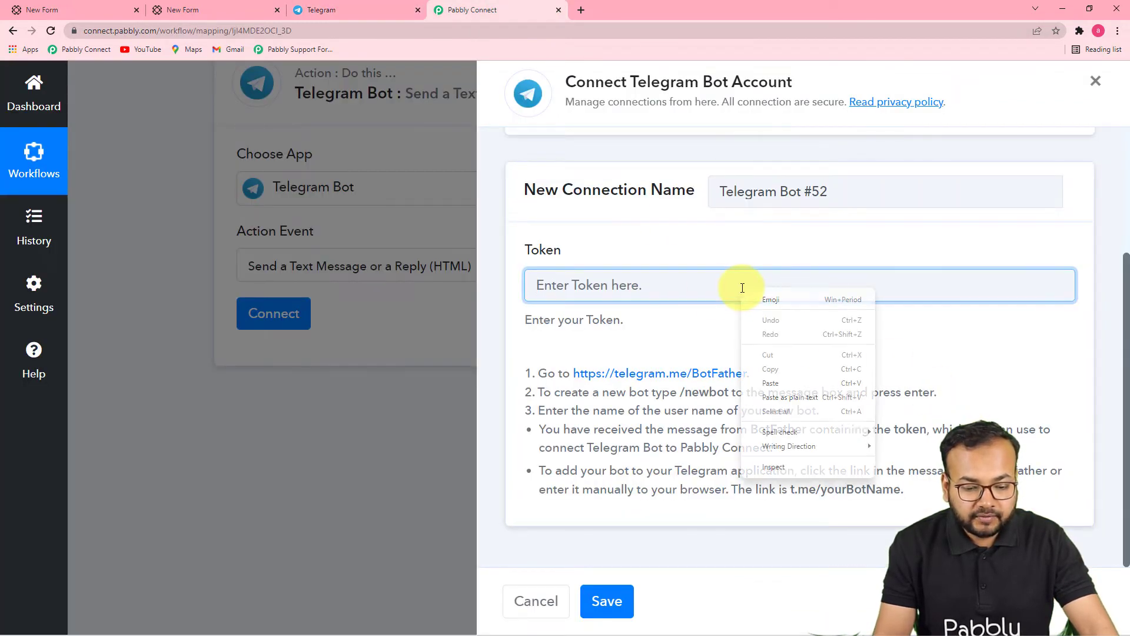
left_click(771, 383)
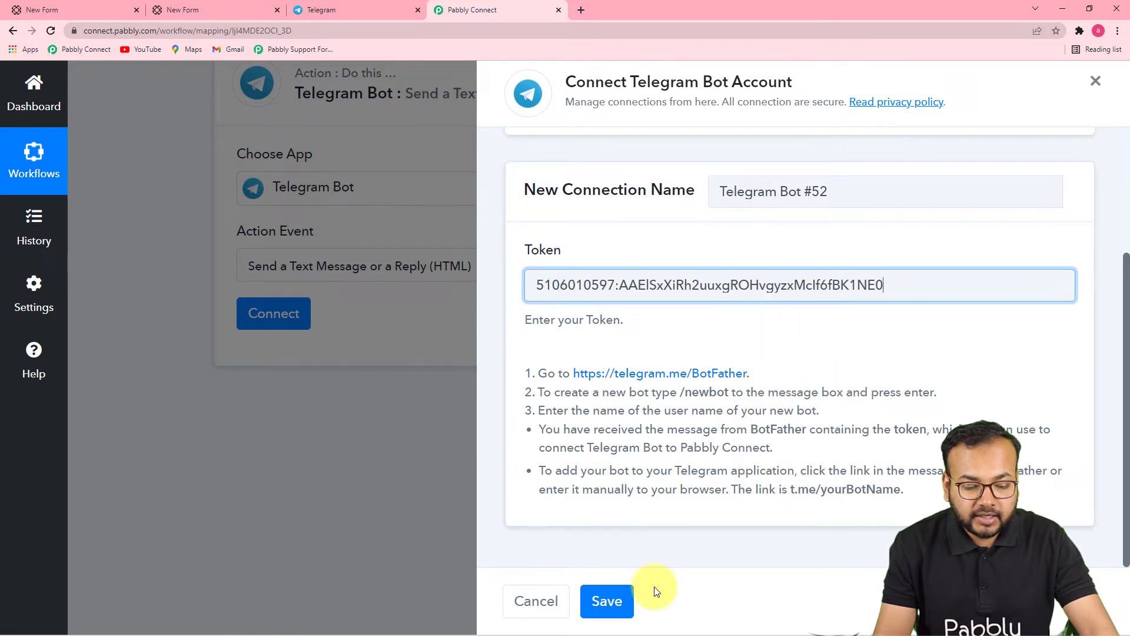
left_click(606, 599)
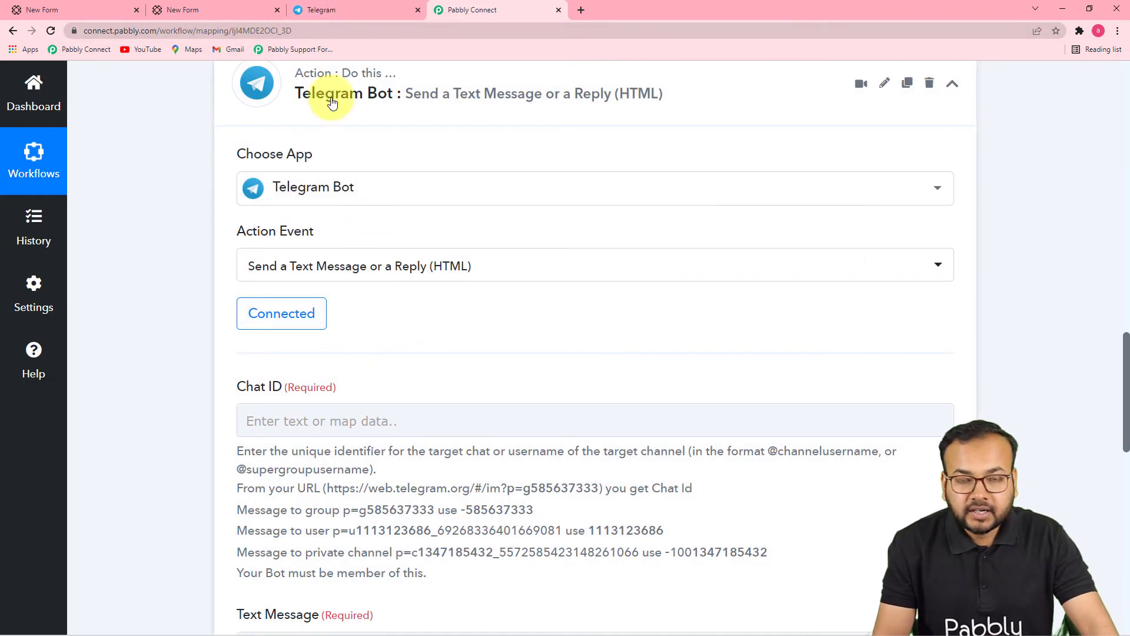
Step: Add the Service bot to the Team pabbly Telegram group via its t.me/Paperform_bot link
left_click(344, 10)
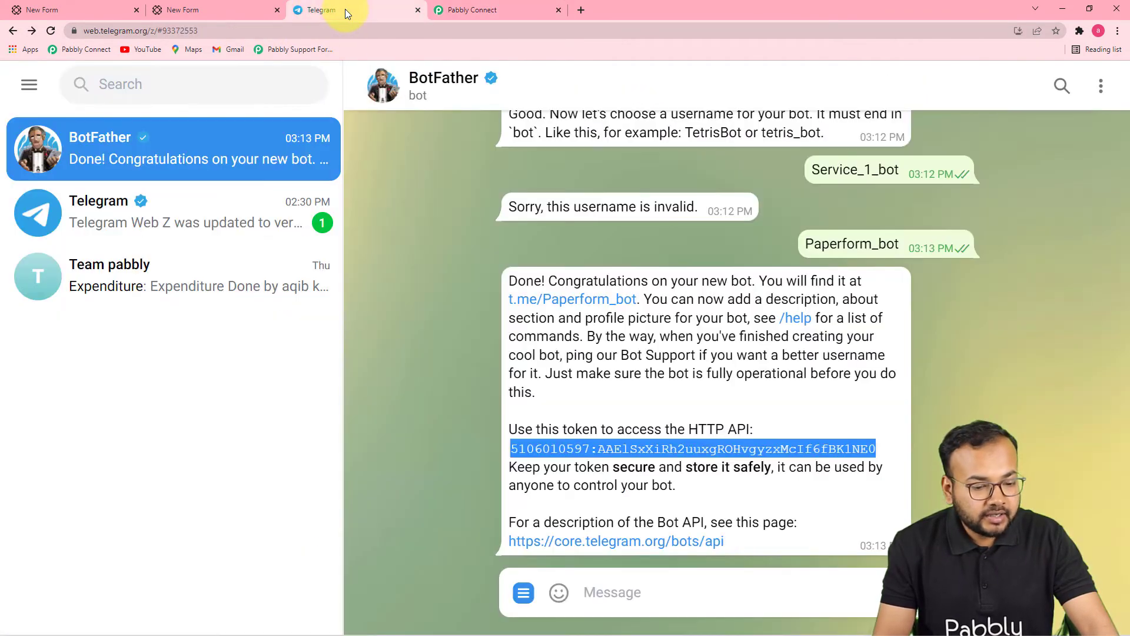
left_click(536, 299)
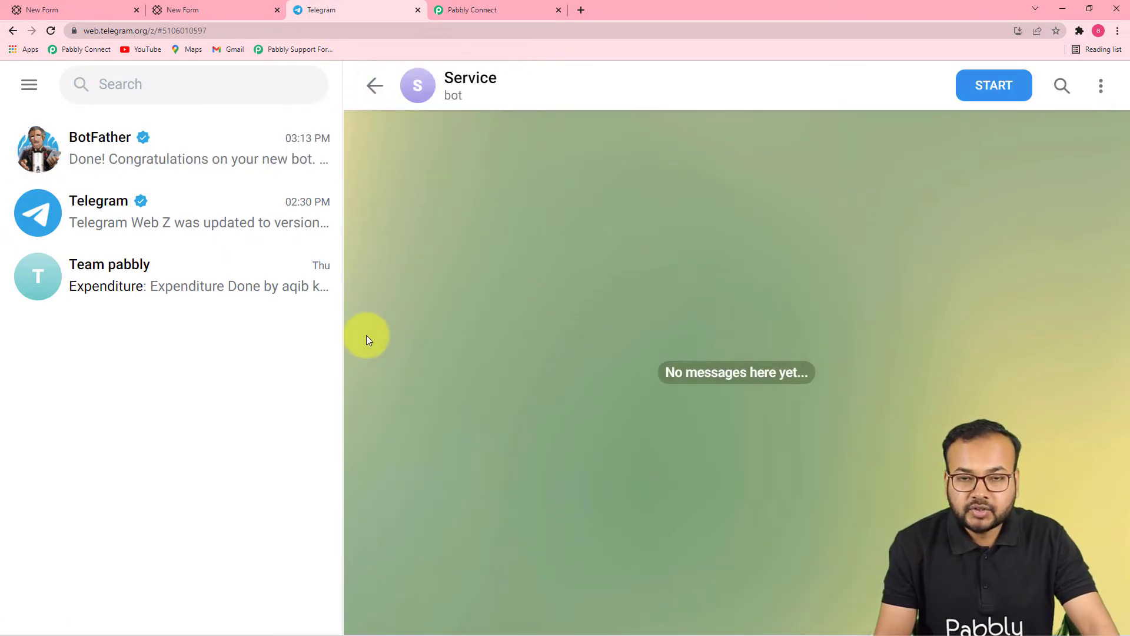
left_click(168, 284)
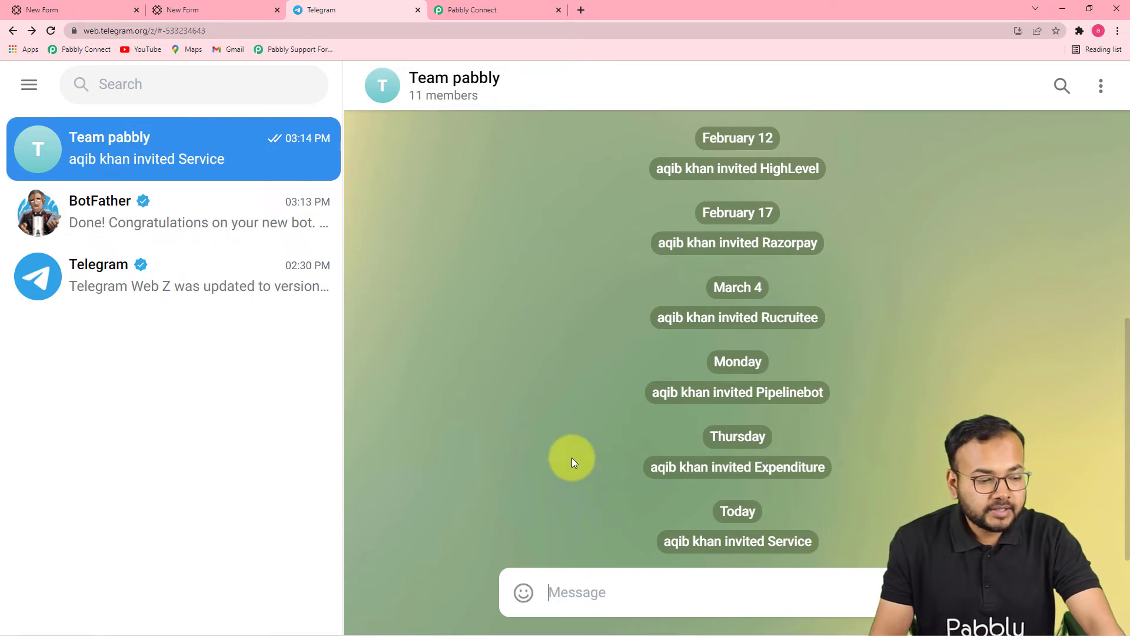
left_click(450, 11)
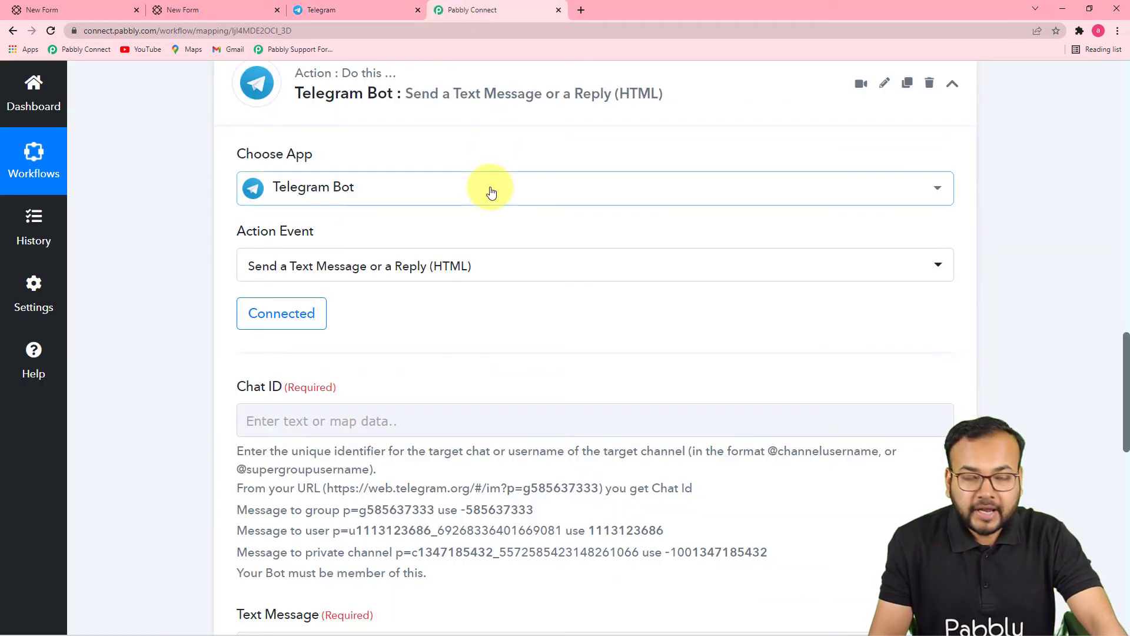
Step: Scroll to the Chat ID field to read its help text, then return to the Team pabbly chat
scroll(490, 189, "down", 3)
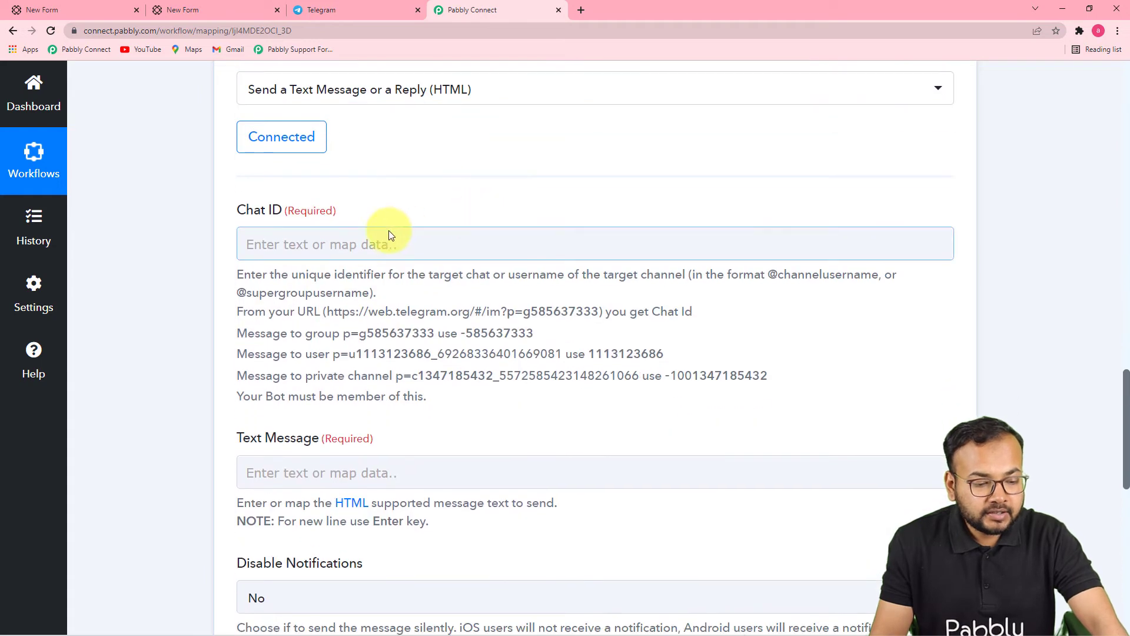
scroll(309, 253, "down", 2)
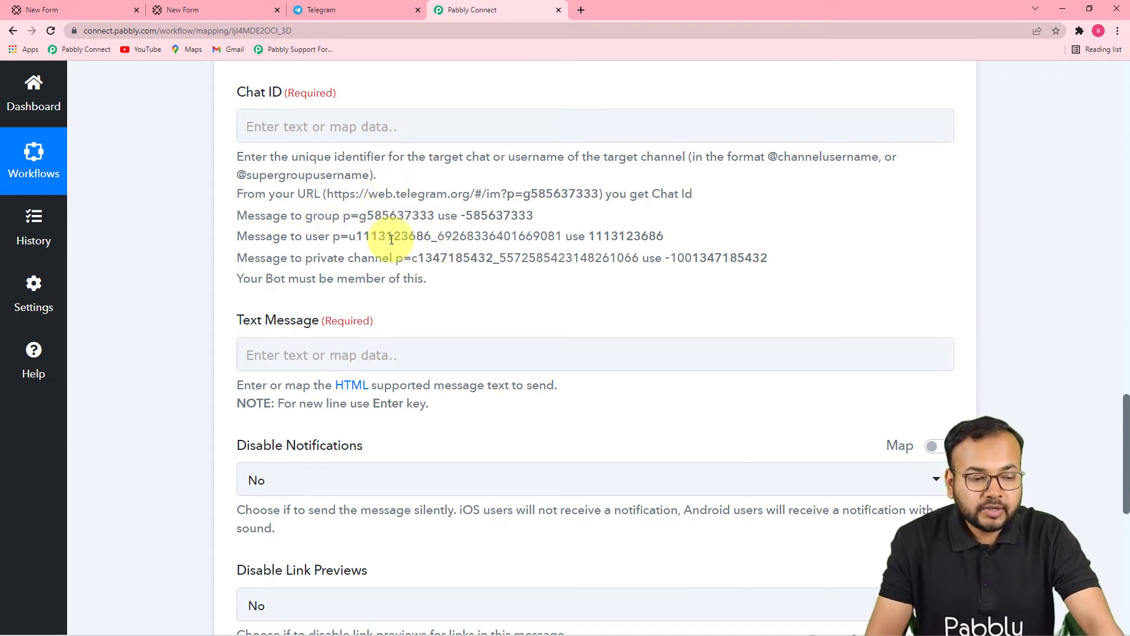
left_click(350, 9)
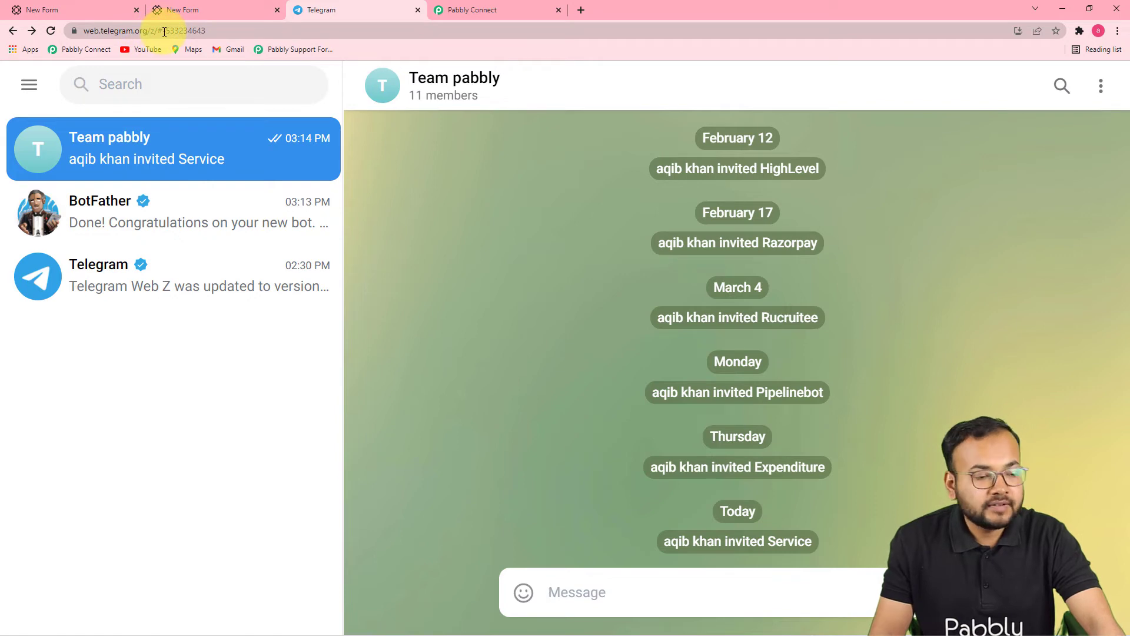
Step: Copy the group's chat ID after '#' in Telegram's address and prepare to paste it into Chat ID
left_click(167, 33)
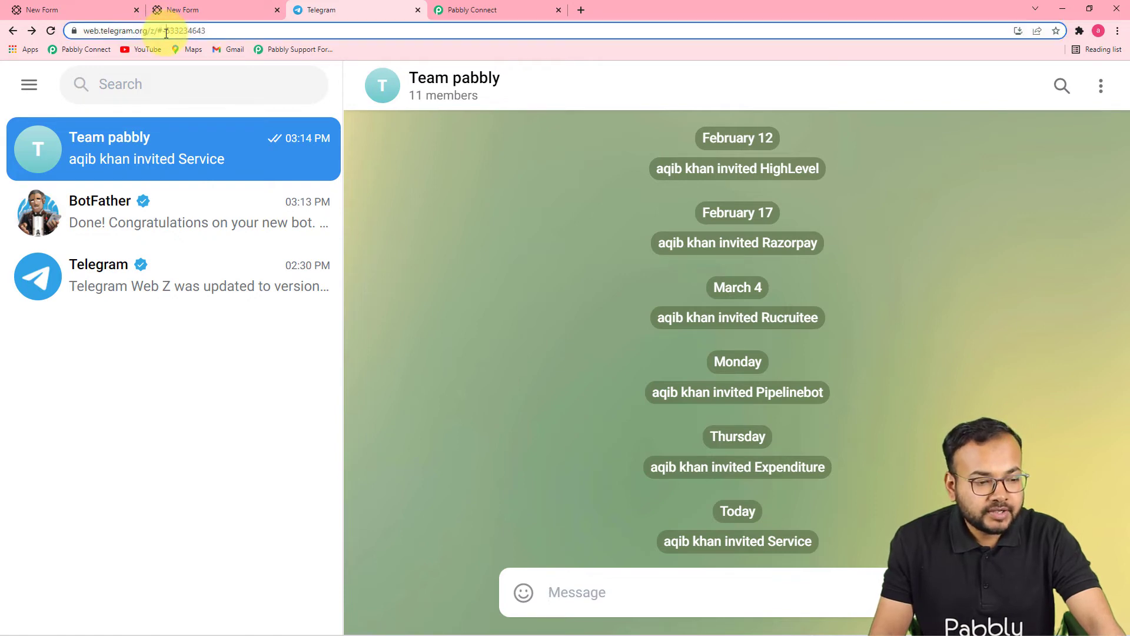
left_click(167, 31)
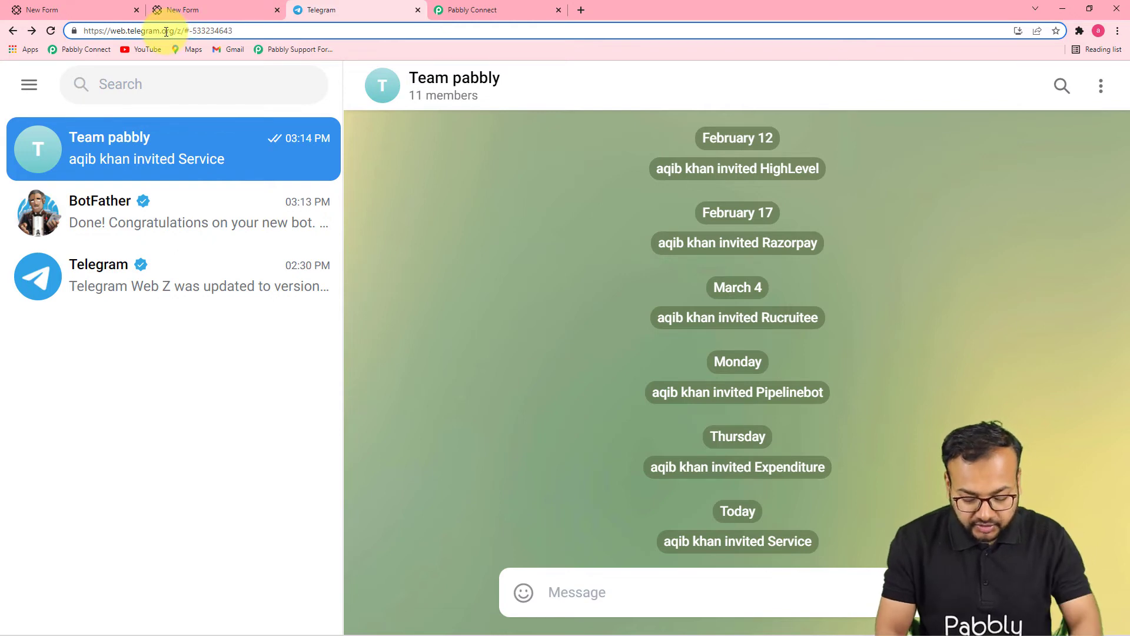
key("shift+Right")
key("shift+Right")
key("shift+Right")
key("shift+Right")
key("shift+Right")
key("shift+Right")
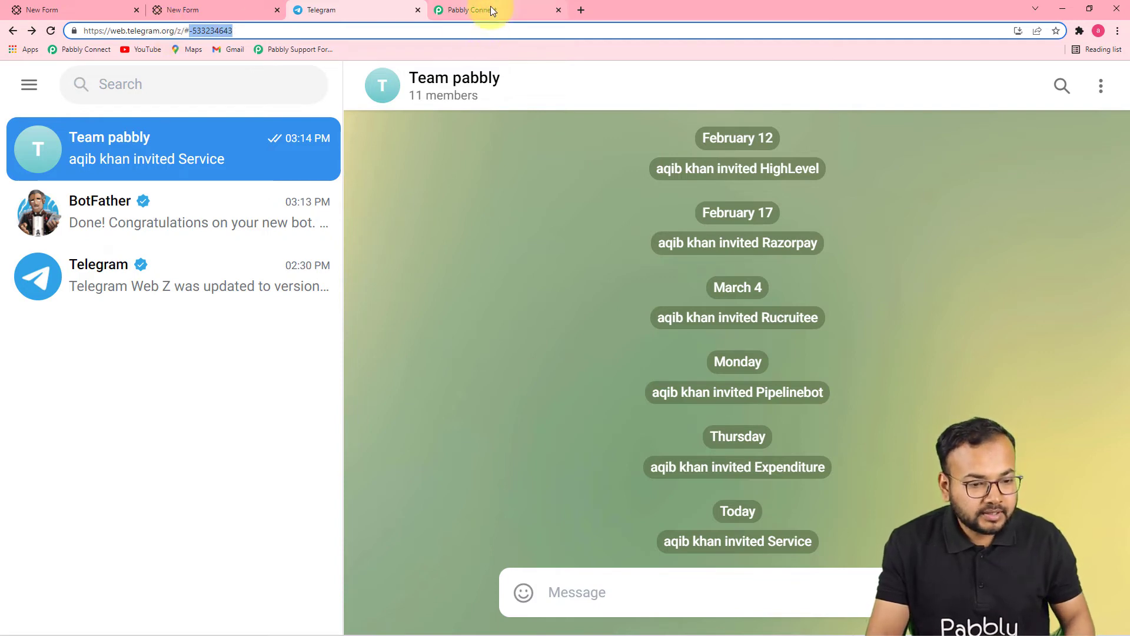
left_click(447, 14)
left_click(307, 125)
right_click(308, 125)
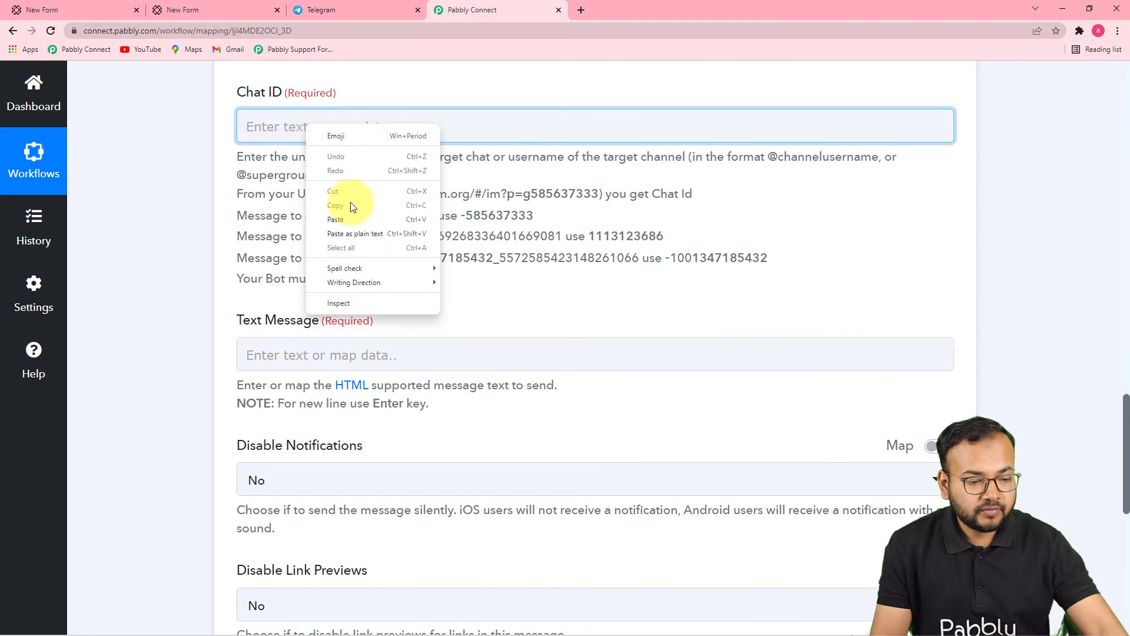
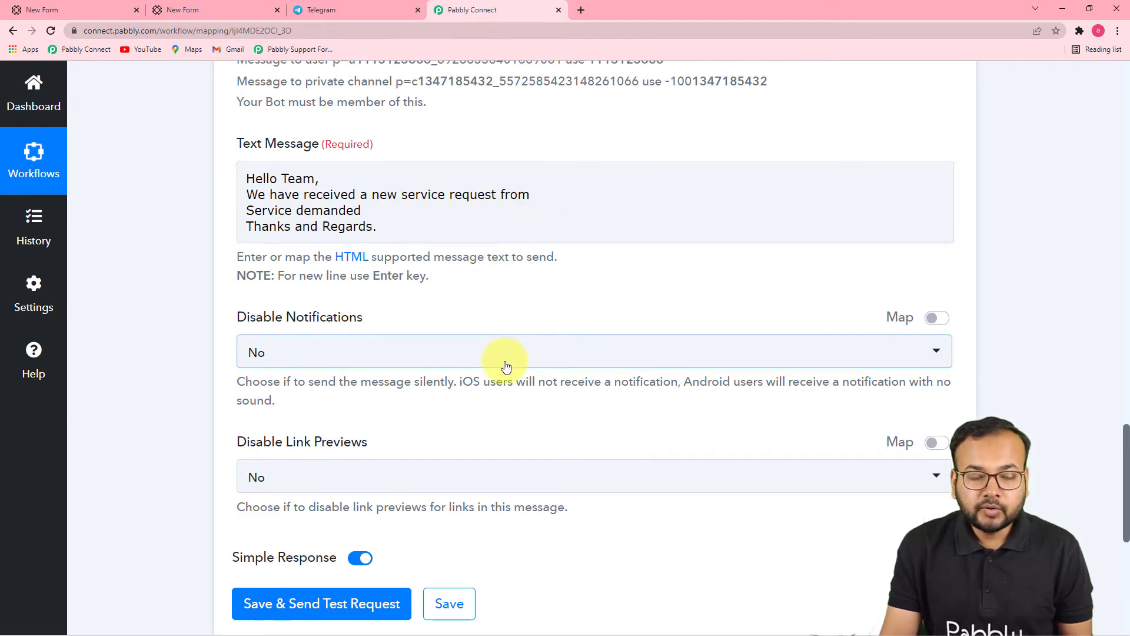
Step: Scroll up to review the greeting, service request, Service demanded and sign-off lines
scroll(509, 358, "up", 10)
scroll(511, 362, "up", 4)
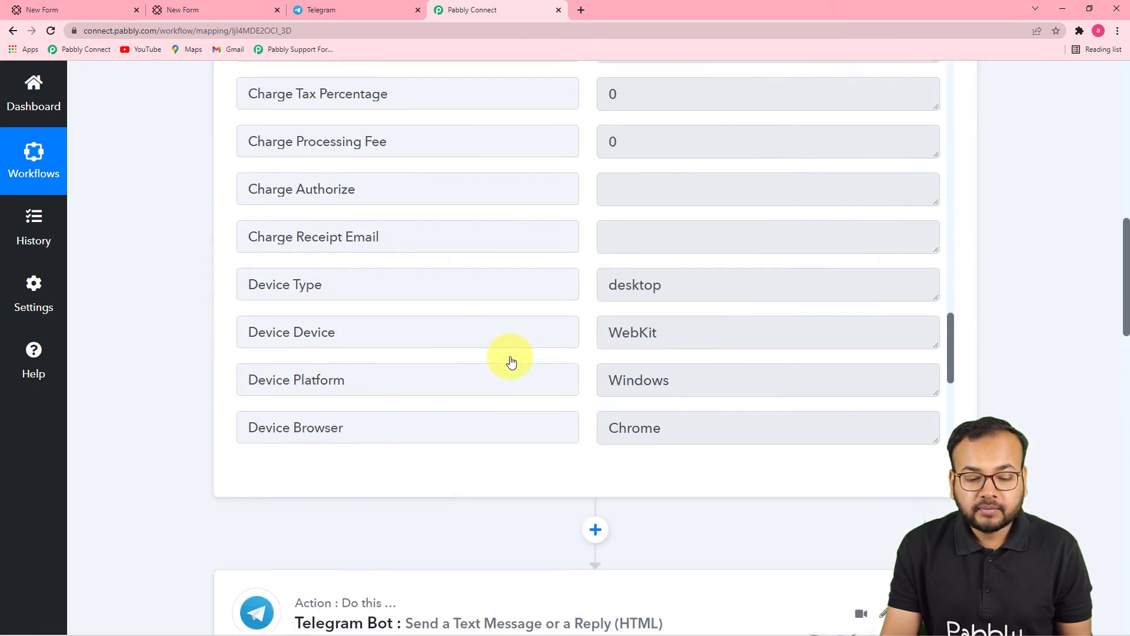
scroll(471, 331, "up", 9)
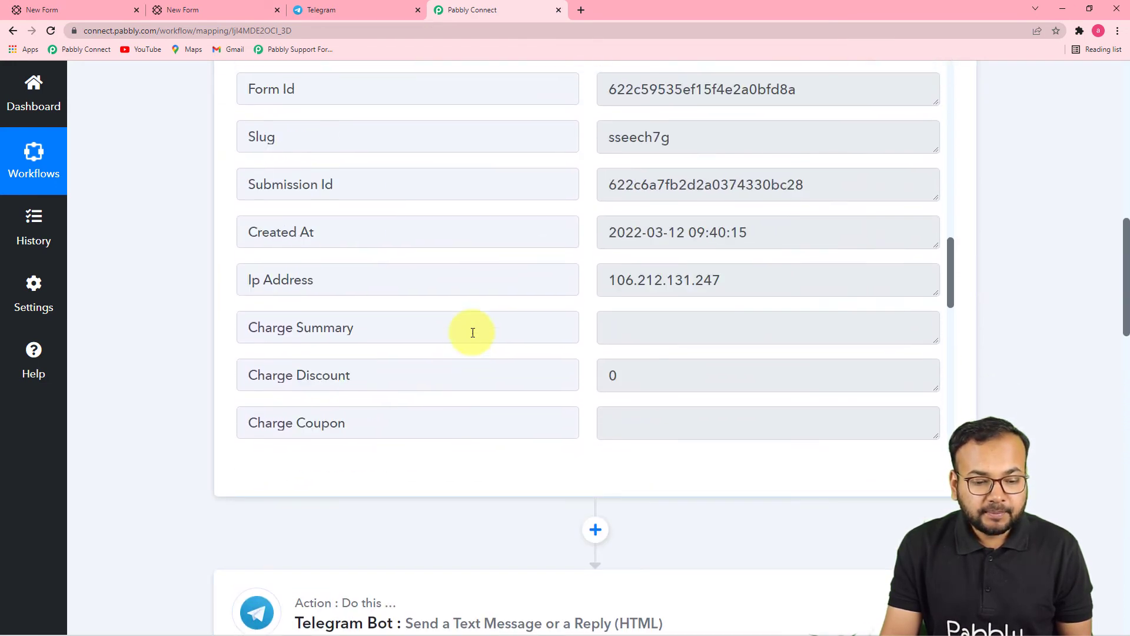
scroll(472, 333, "up", 8)
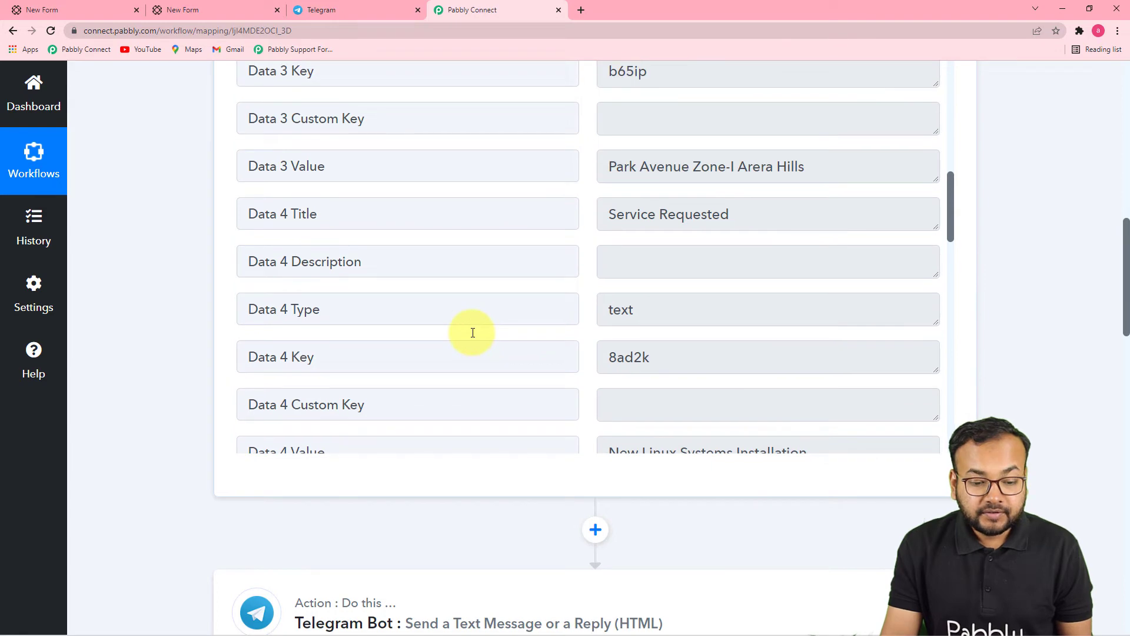
scroll(473, 330, "up", 3)
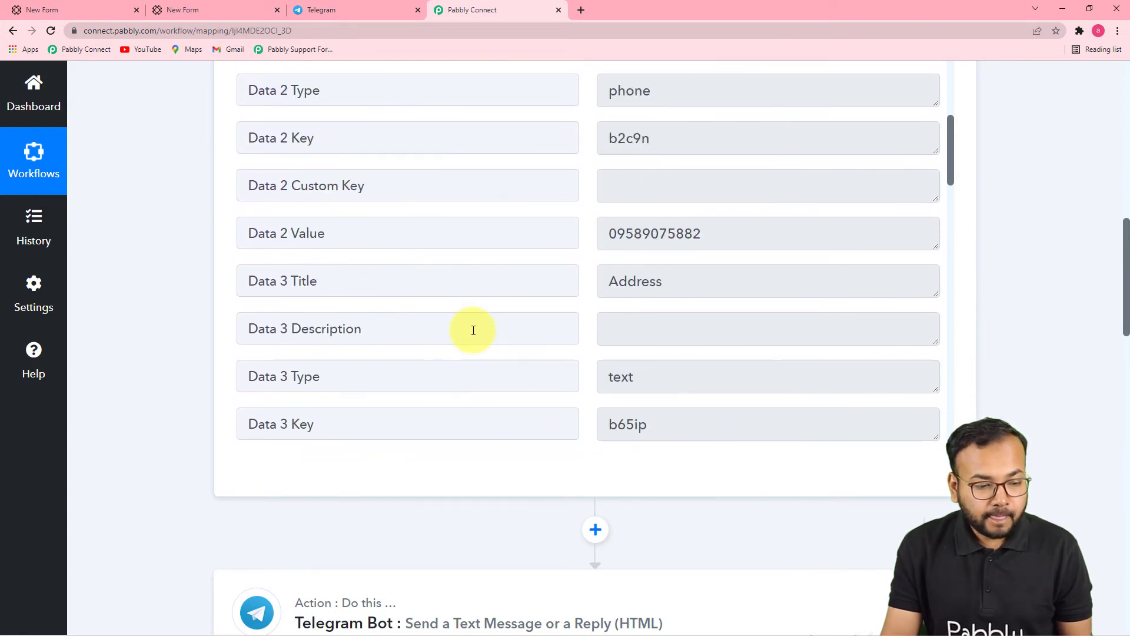
scroll(474, 326, "up", 6)
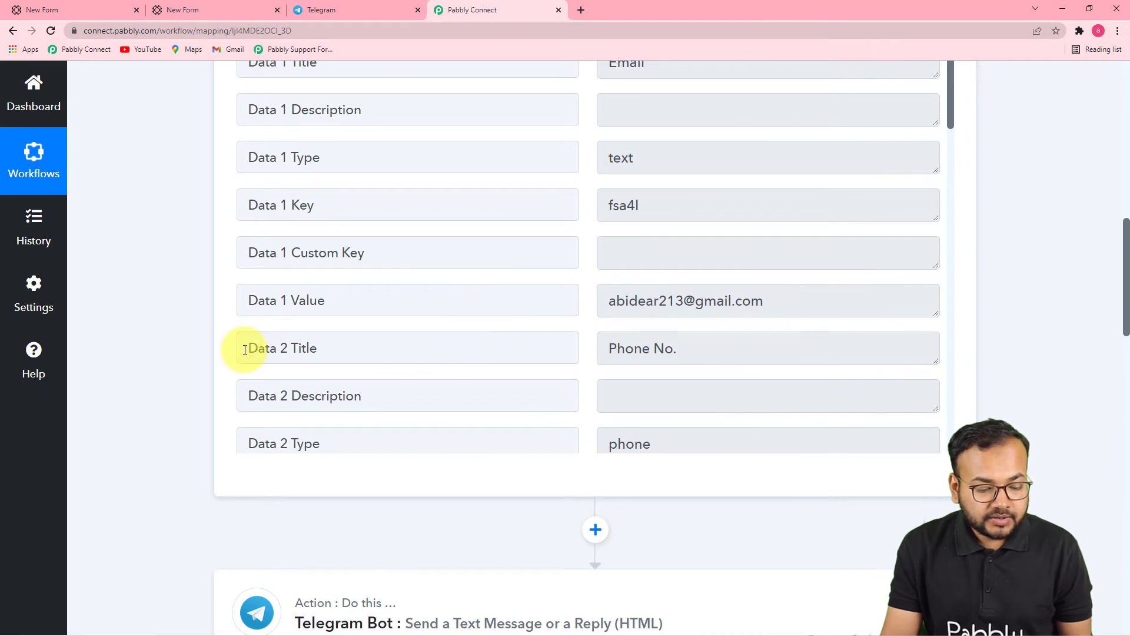
scroll(245, 348, "down", 3)
scroll(509, 359, "up", 4)
scroll(511, 361, "down", 4)
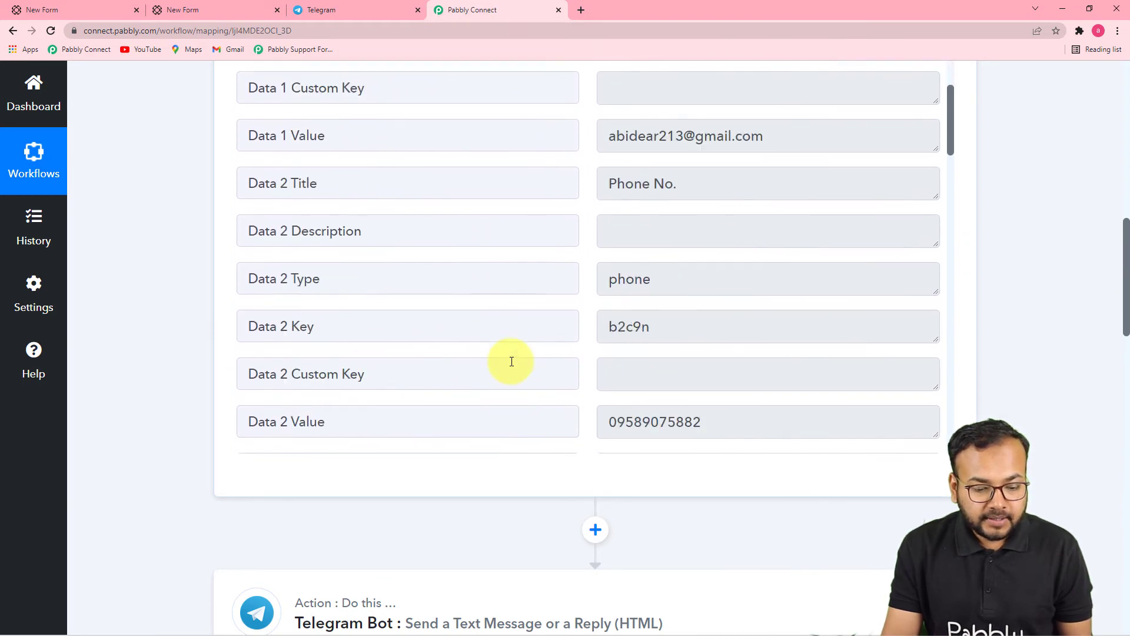
scroll(510, 360, "up", 7)
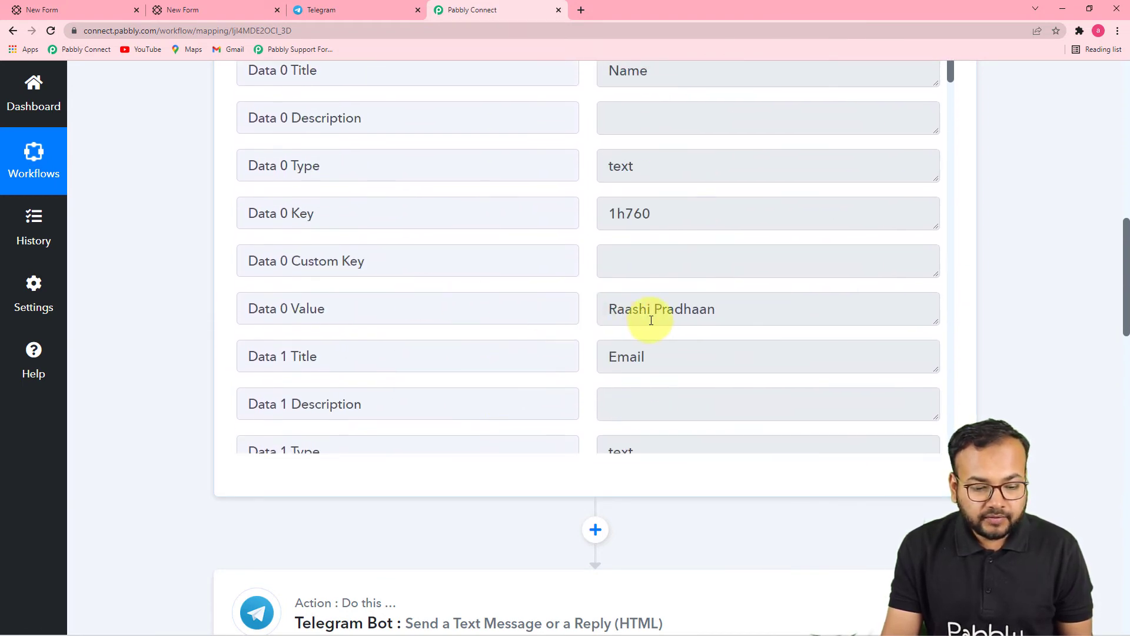
scroll(996, 336, "down", 15)
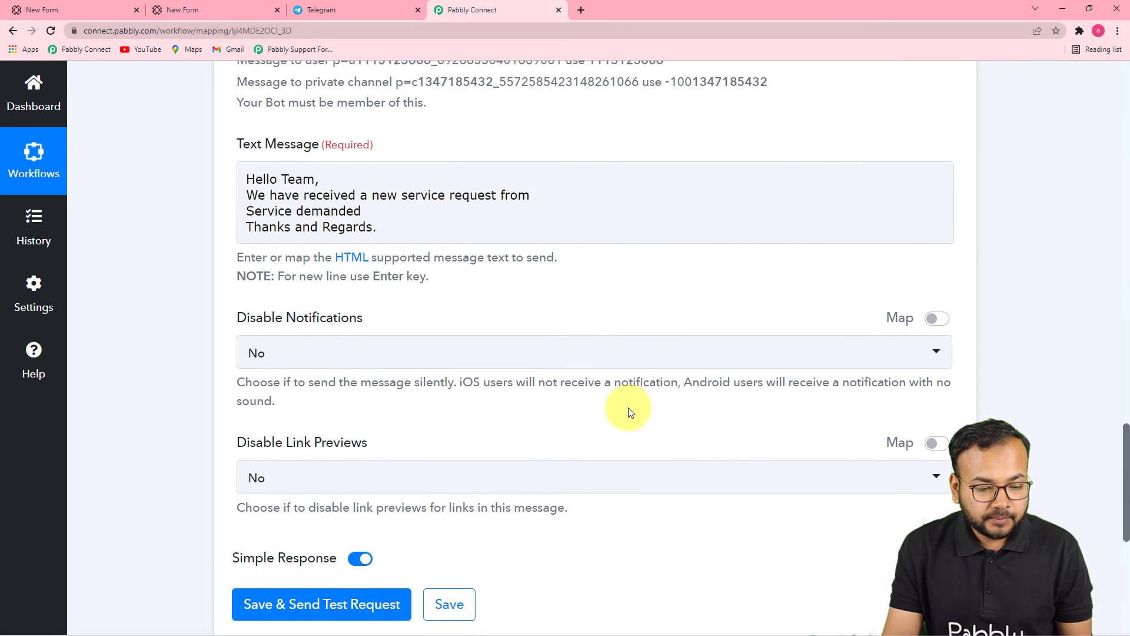
Step: Insert PaperForm Data 0 Value, the submitter's name, after 'request from'
left_click(545, 195)
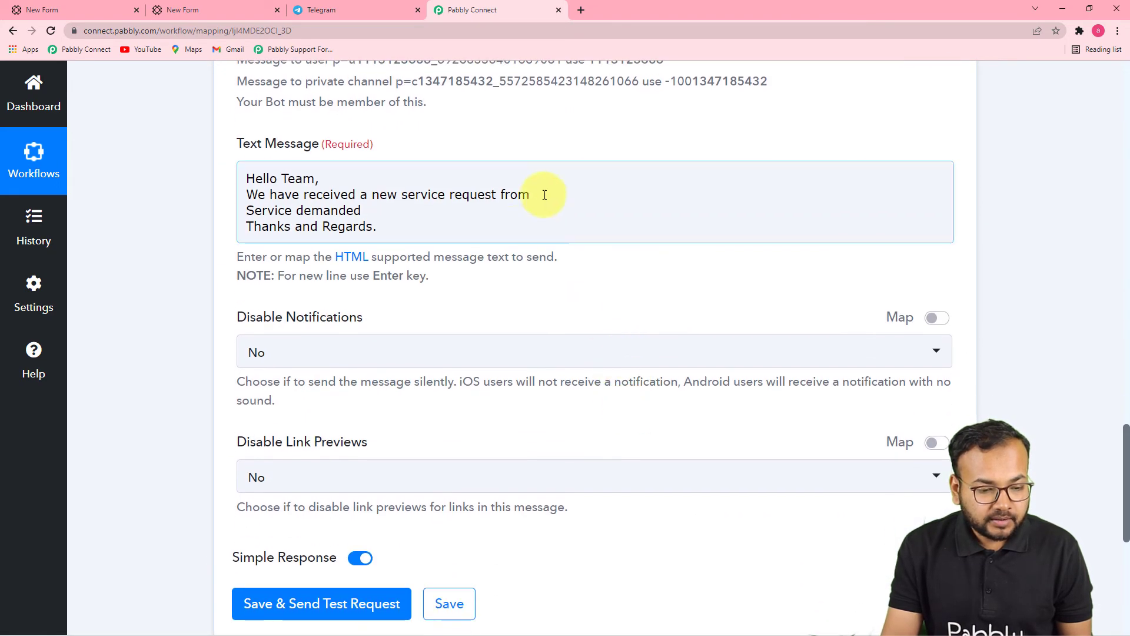
left_click(537, 196)
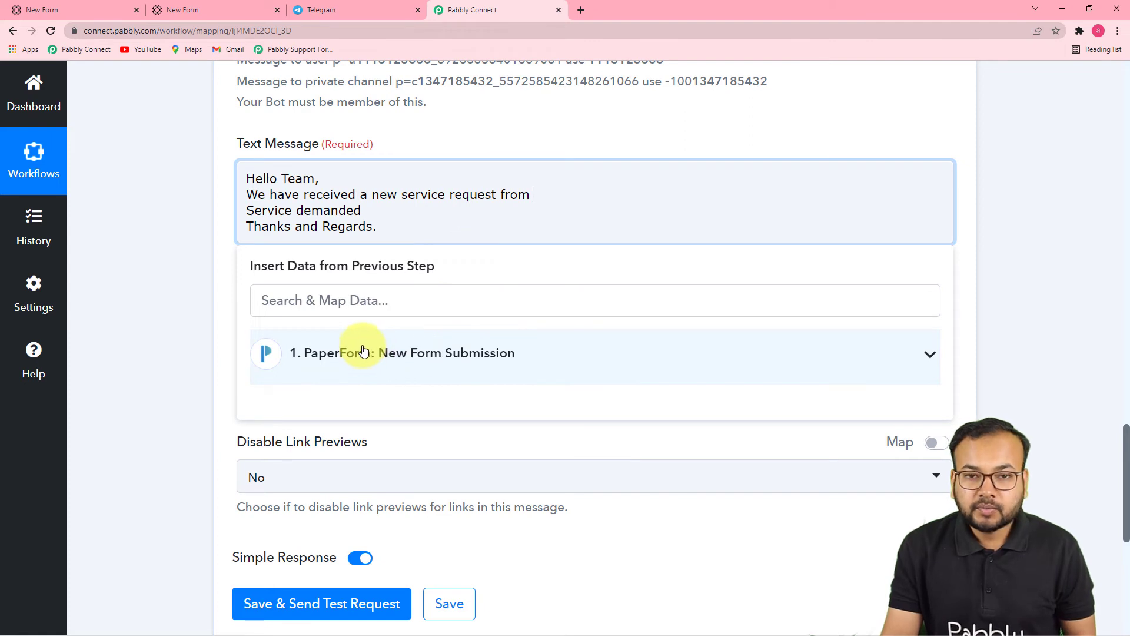
left_click(409, 357)
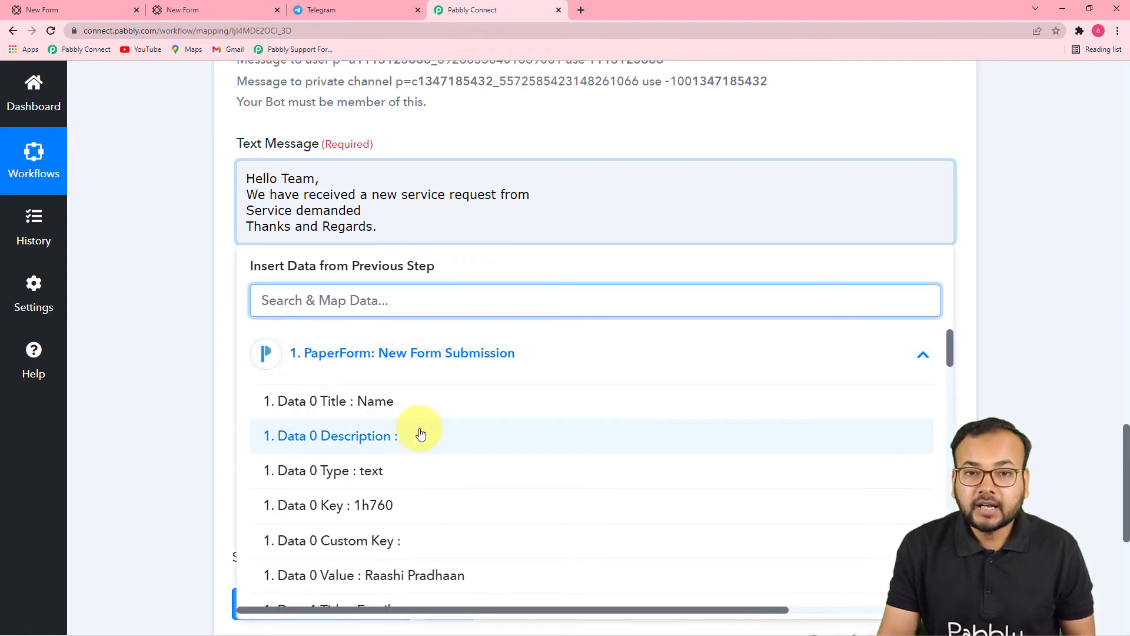
scroll(424, 434, "down", 1)
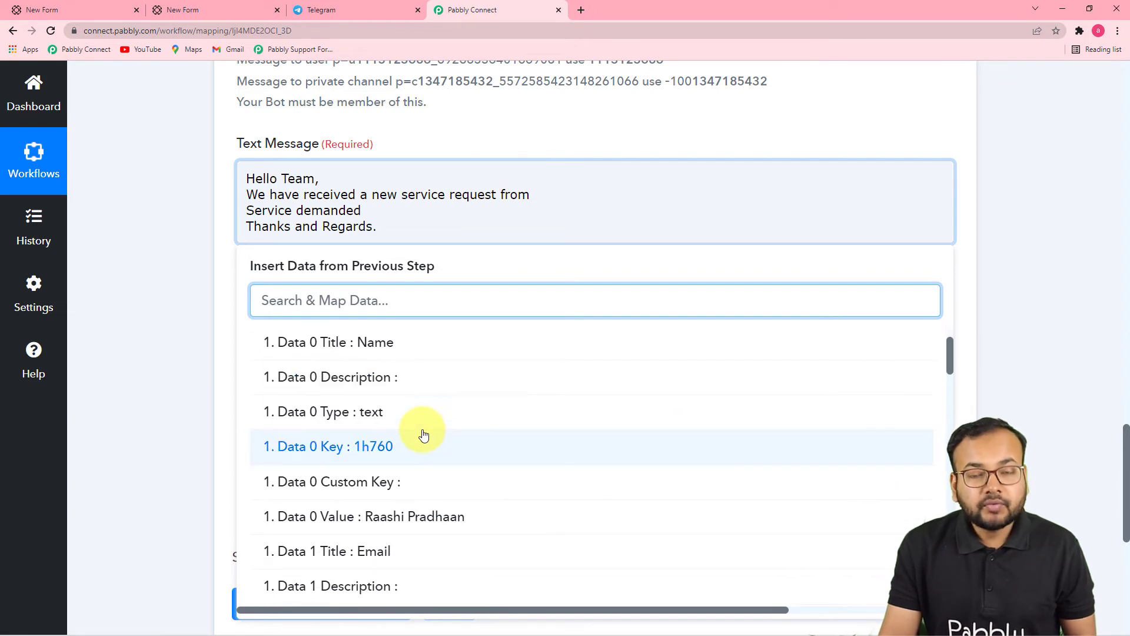
left_click(416, 517)
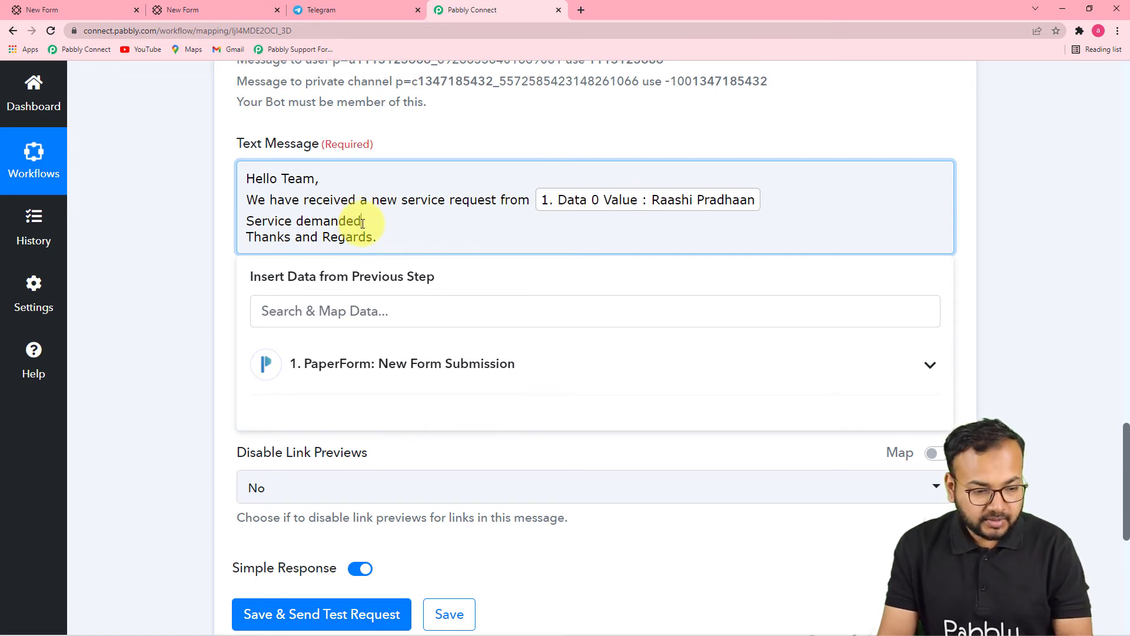
Step: Insert Data 4 Value, the requested service, after 'Service demanded' and start a new line
left_click(353, 363)
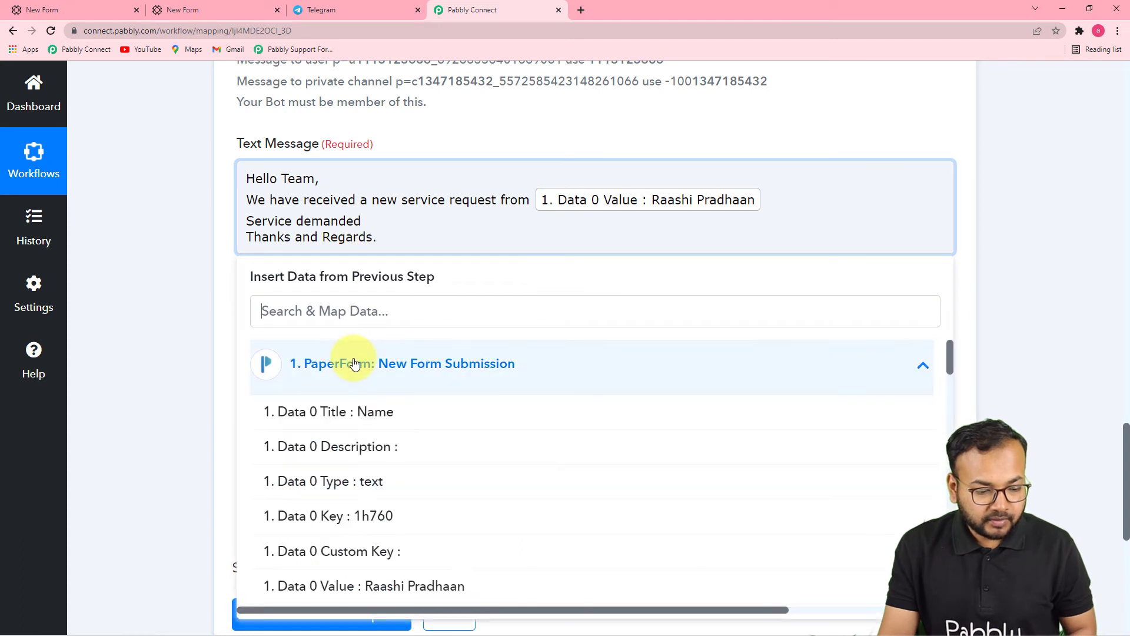
scroll(392, 458, "down", 3)
scroll(392, 458, "down", 10)
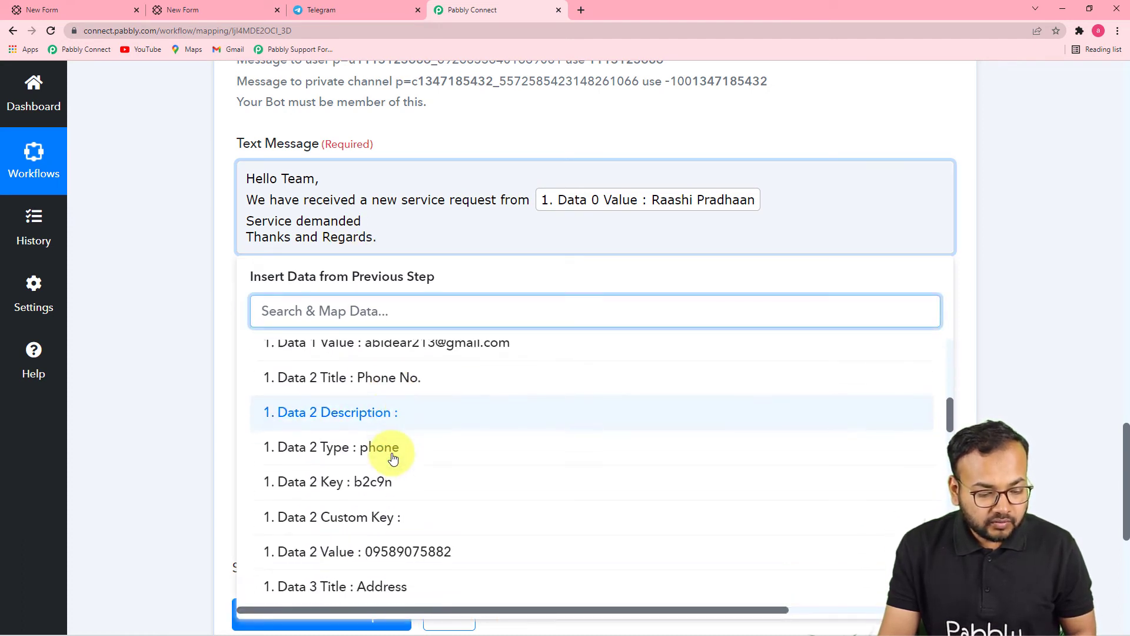
scroll(393, 456, "down", 3)
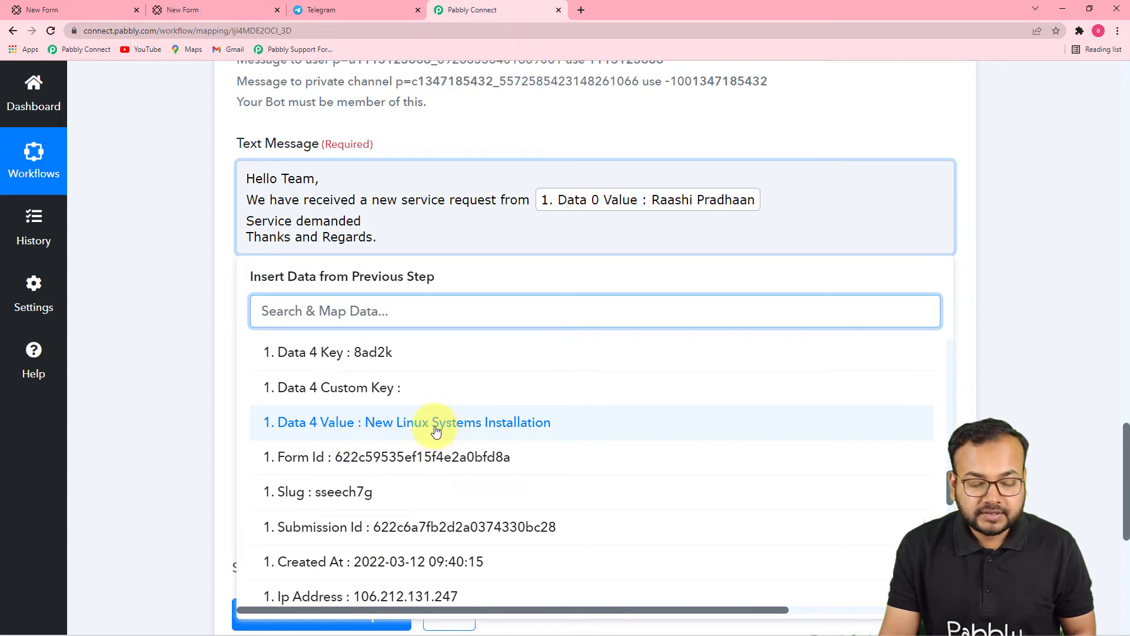
left_click(429, 429)
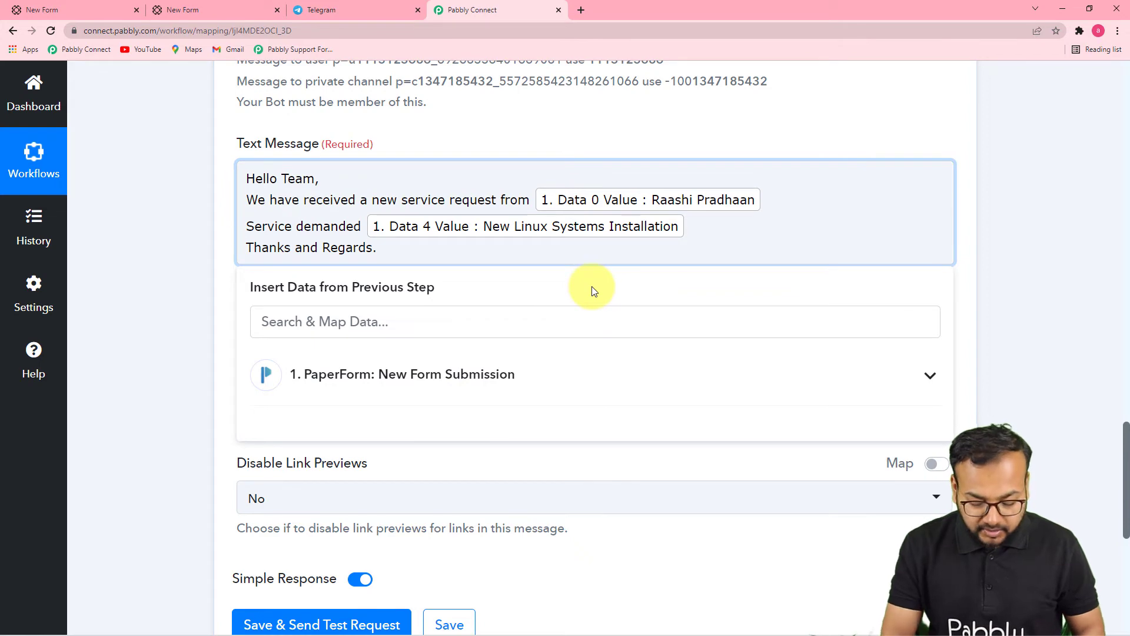
key("Return")
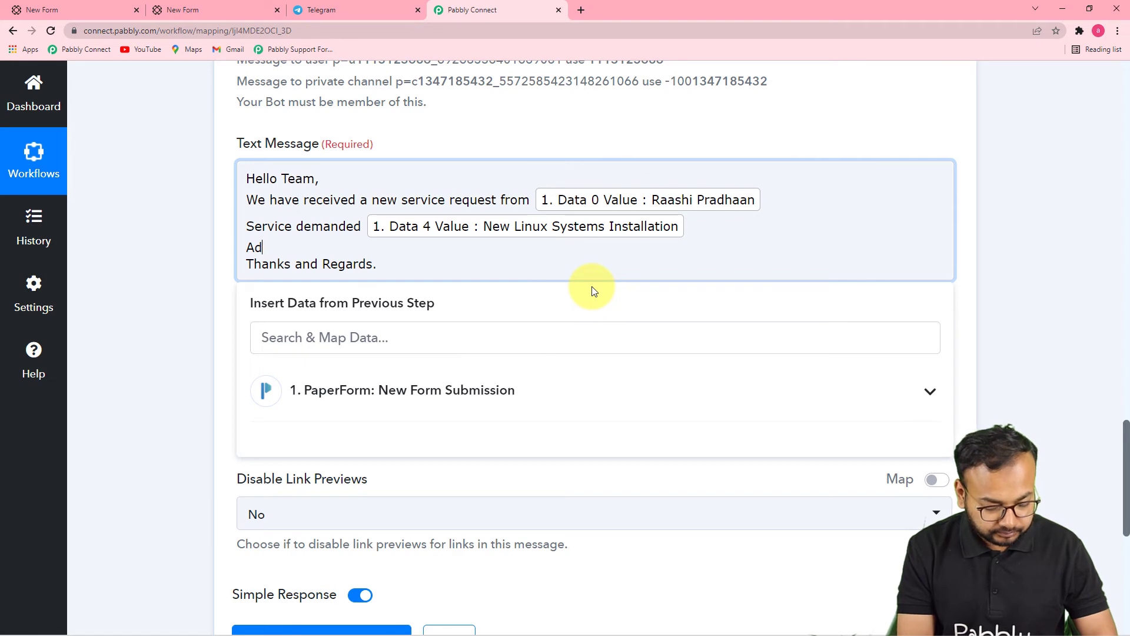
Step: Add an 'Address of Customer:' line mapped to PaperForm Data 3 Value
type("Address of Customer:")
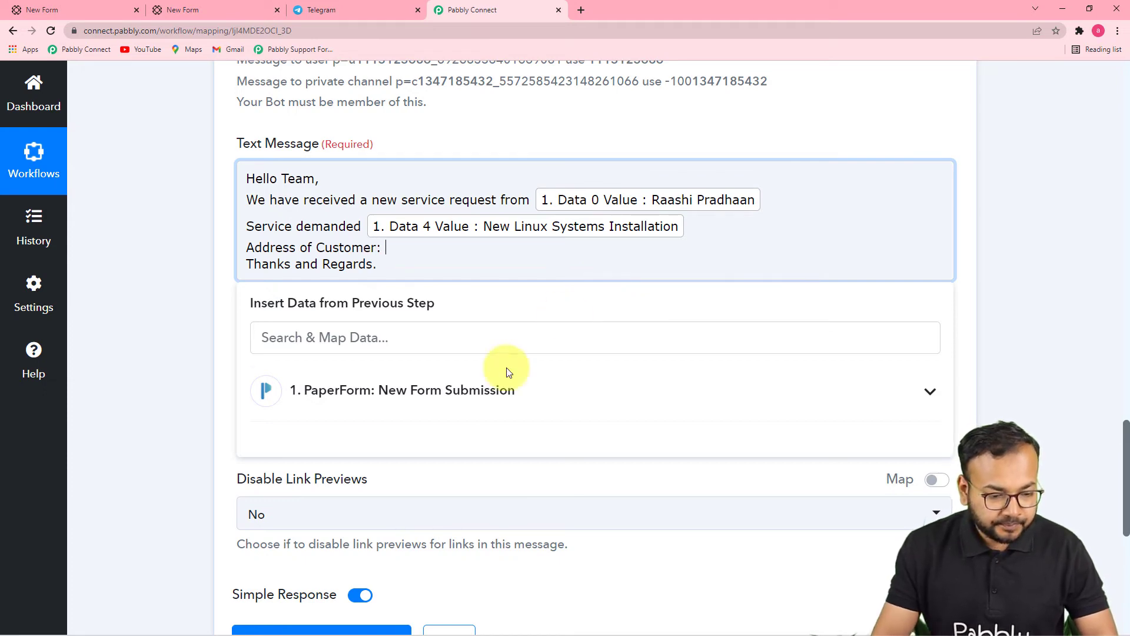
left_click(448, 405)
scroll(469, 424, "down", 4)
scroll(469, 436, "down", 9)
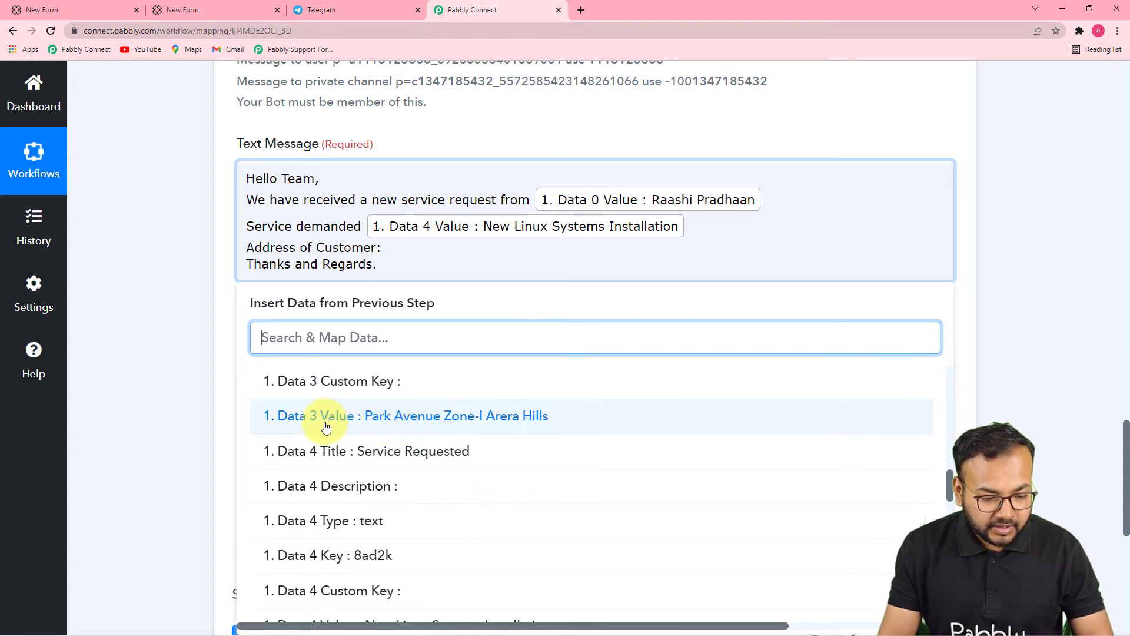
left_click(458, 416)
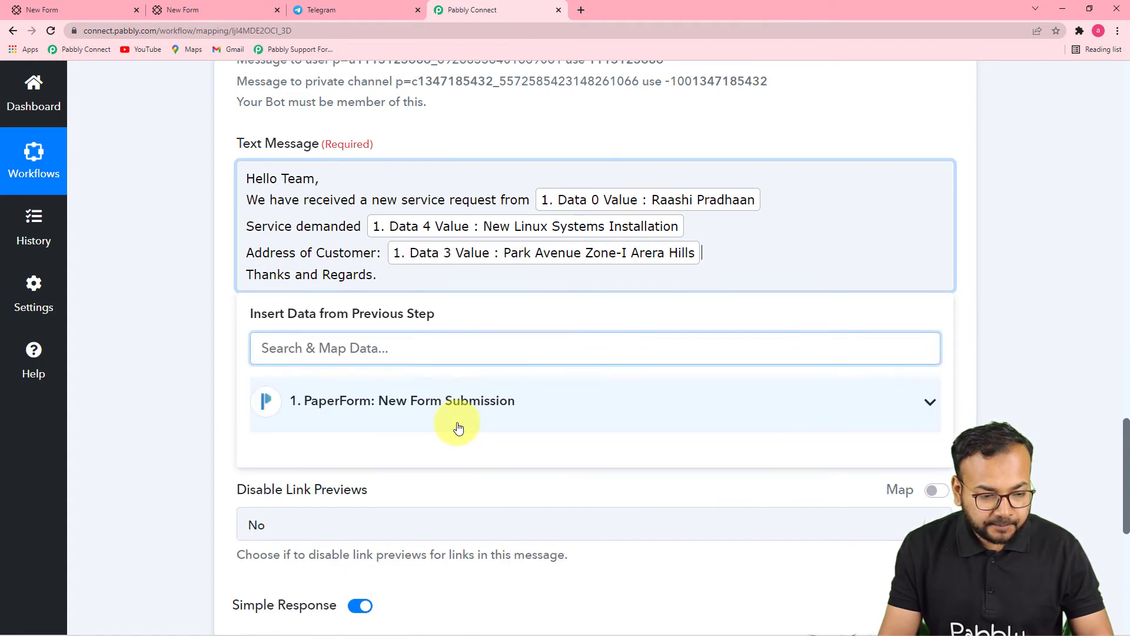
key("Return")
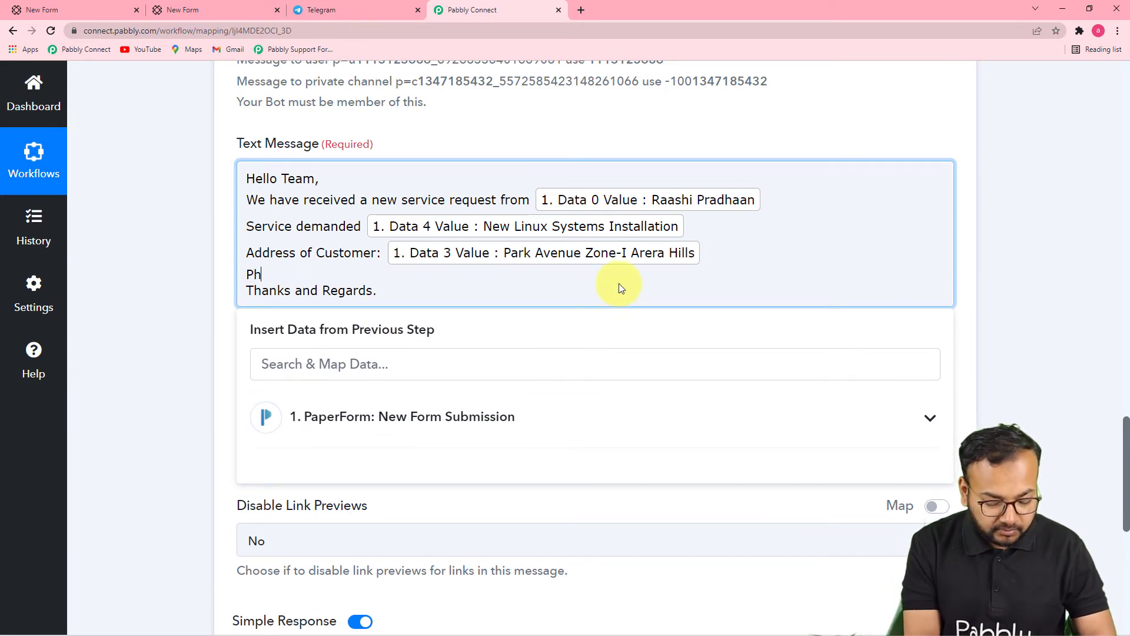
Step: Add a 'Phone No:' line mapped to Data 2 Value, then review the message
type("Phone No:")
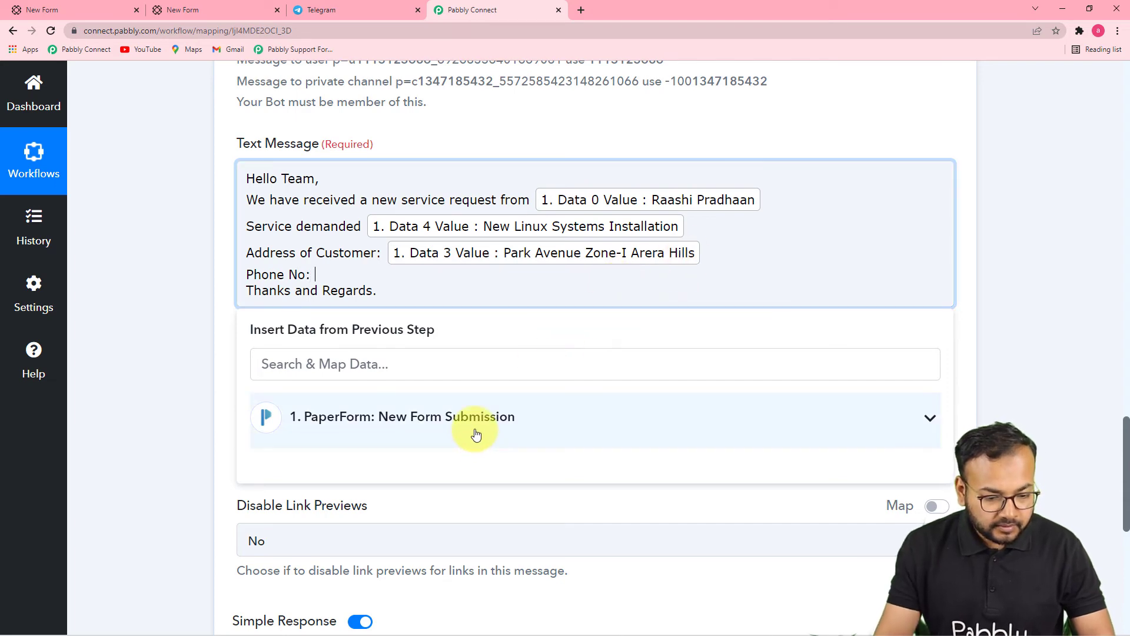
left_click(471, 434)
scroll(538, 442, "down", 10)
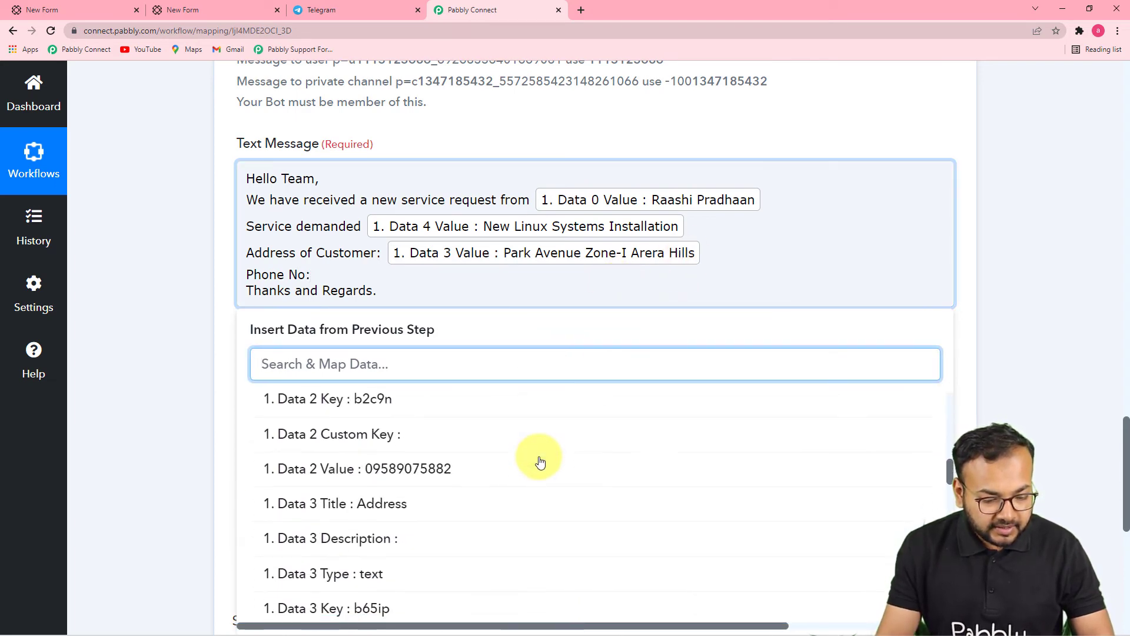
left_click(443, 453)
left_click(200, 298)
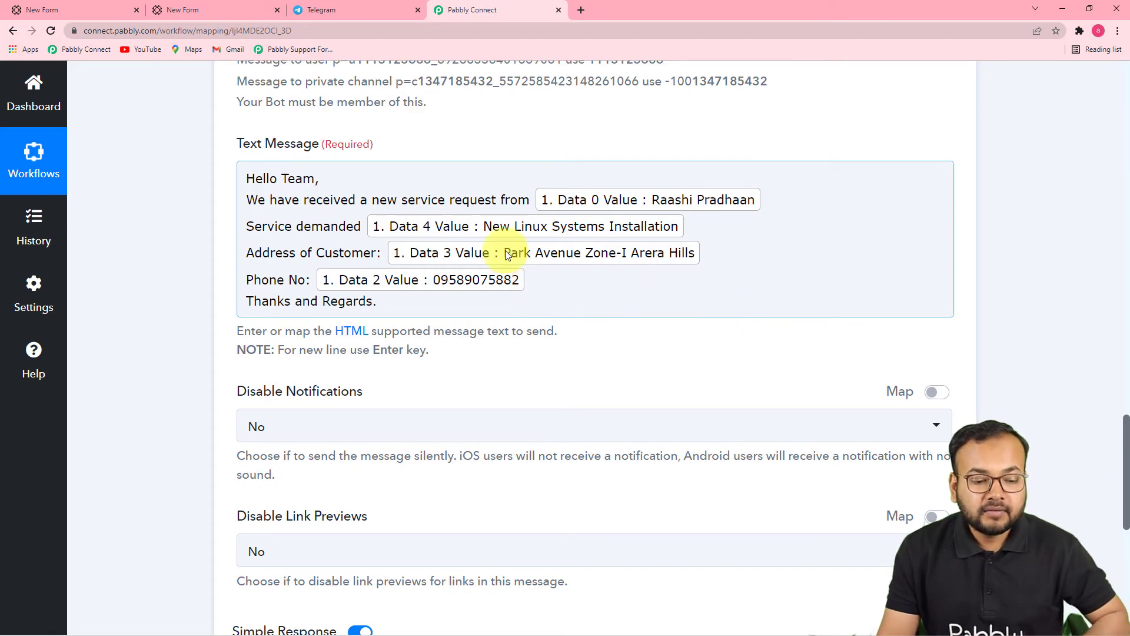
scroll(1028, 302, "up", 3)
scroll(1029, 301, "down", 9)
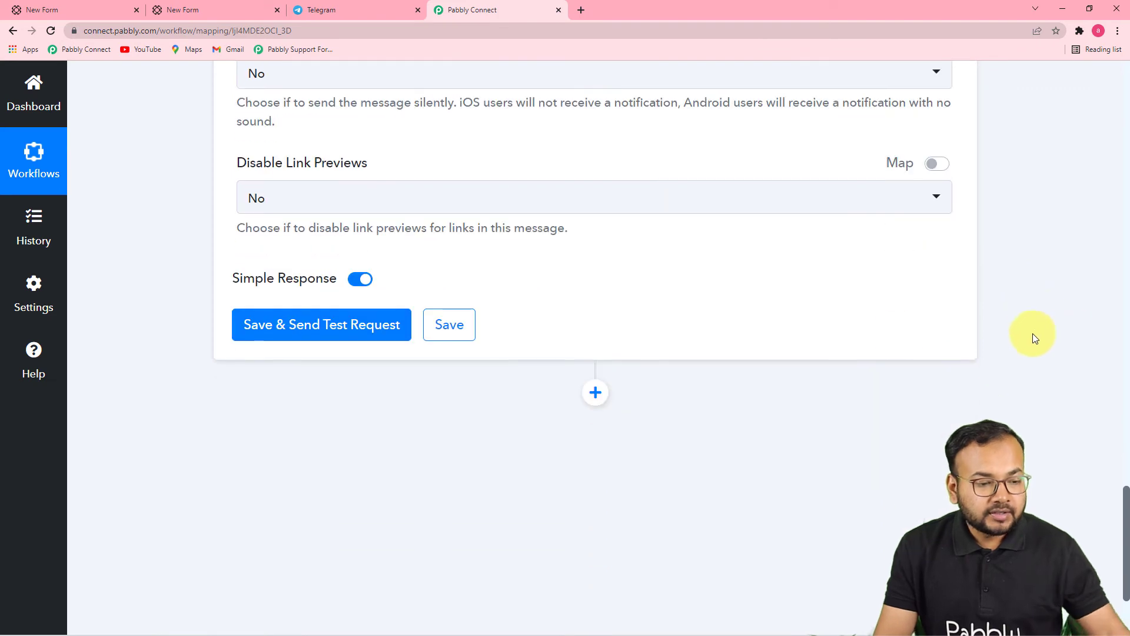
scroll(621, 343, "up", 3)
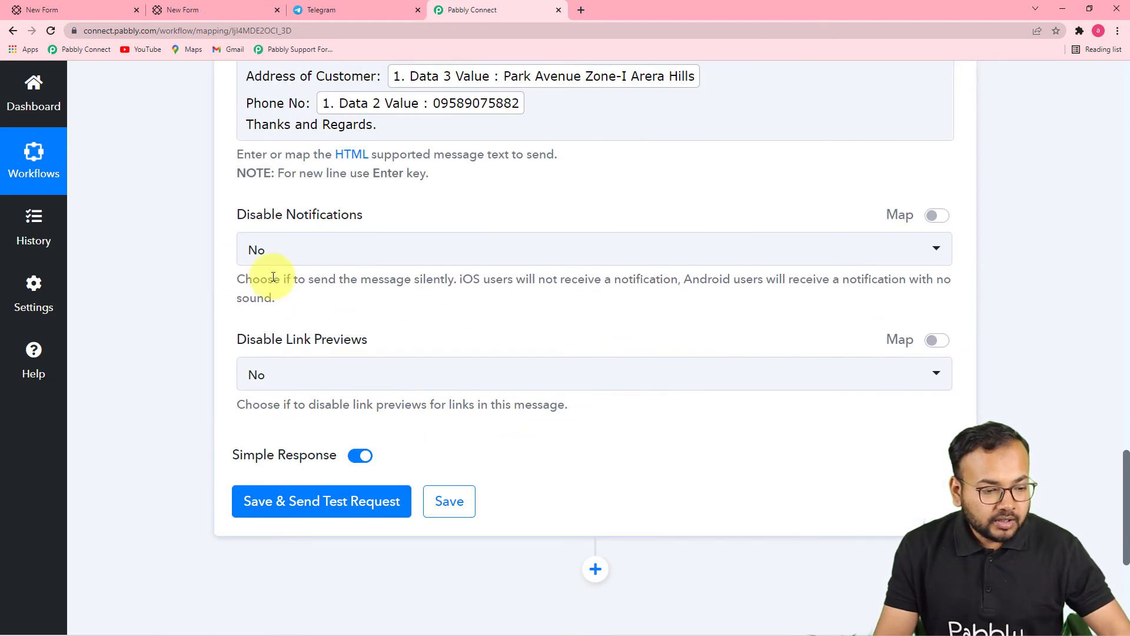
Step: Set Disable Notifications to Yes for the Telegram message
left_click(333, 254)
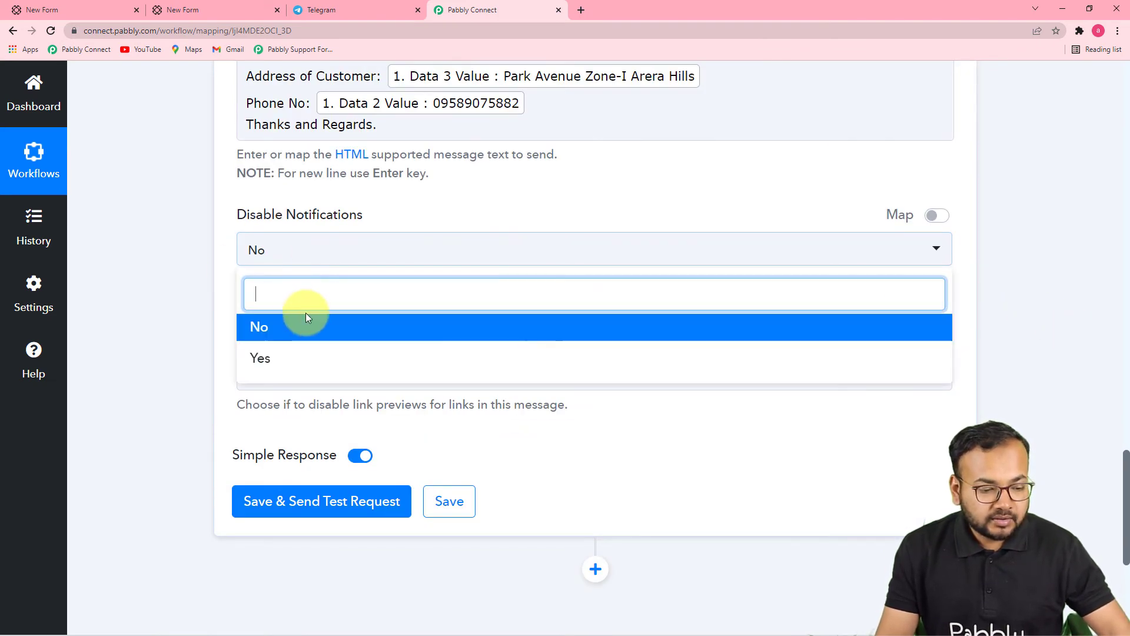
left_click(265, 355)
scroll(397, 270, "down", 1)
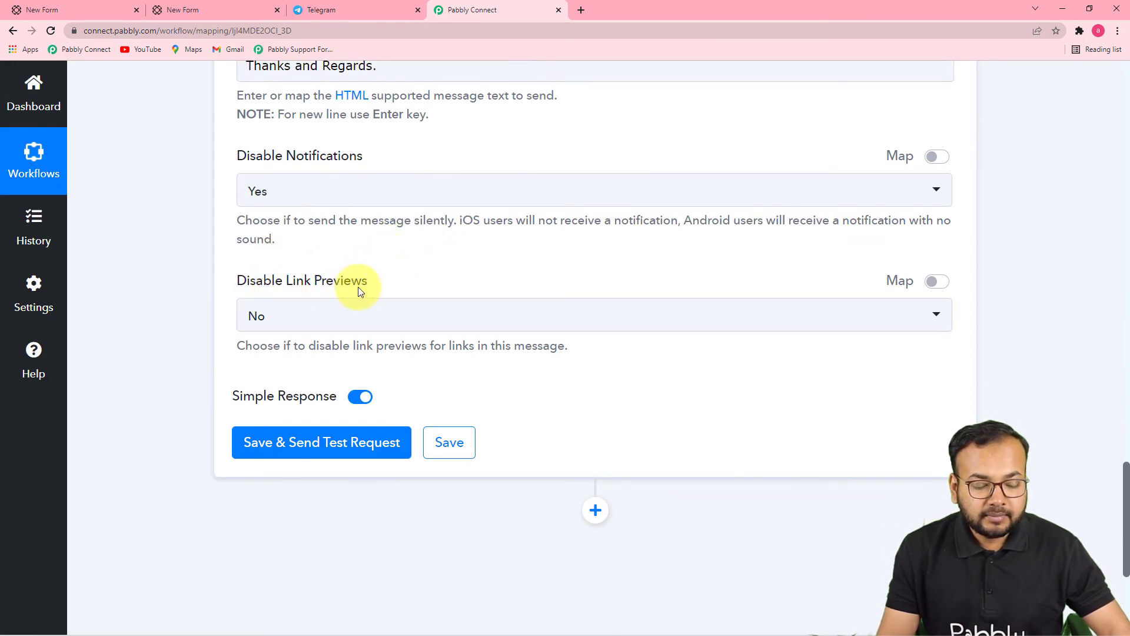
scroll(482, 282, "up", 3)
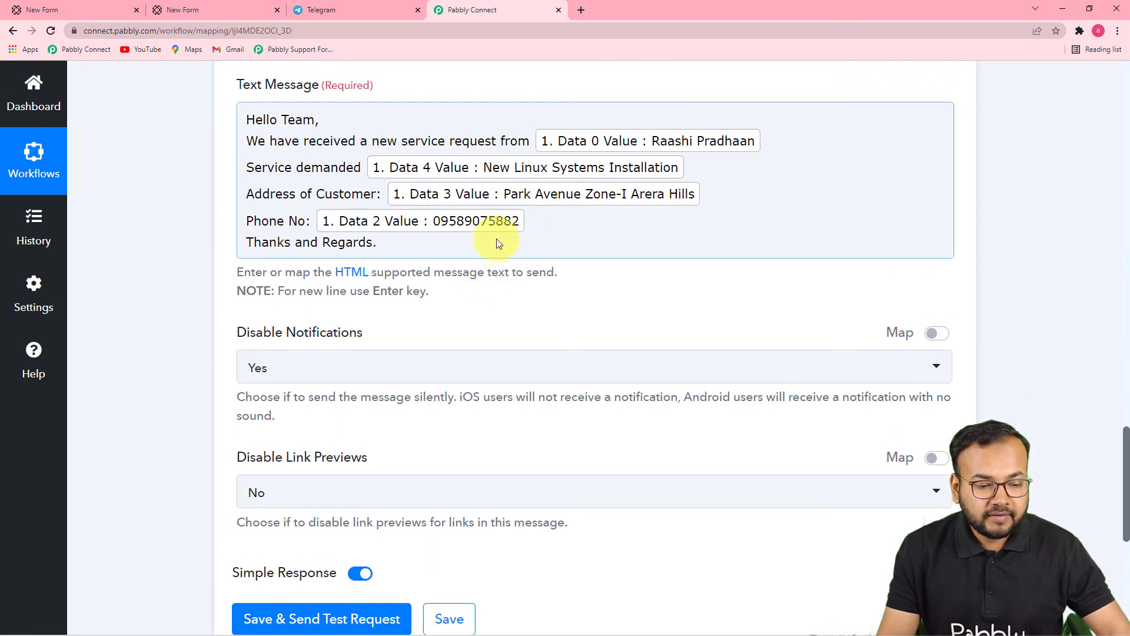
scroll(510, 335, "down", 2)
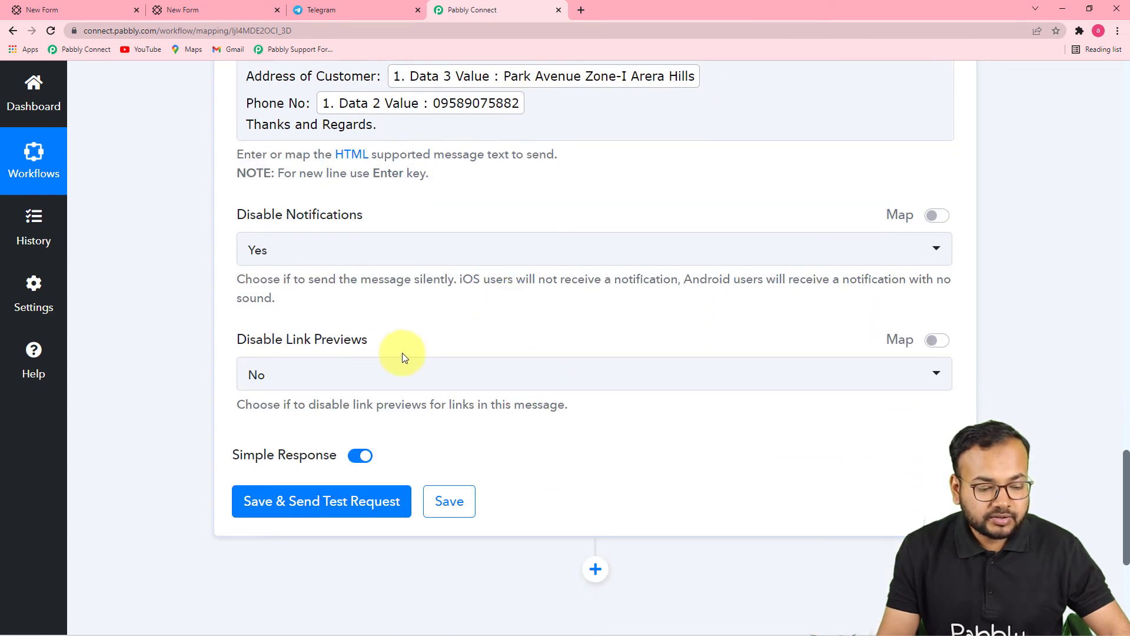
scroll(378, 379, "down", 3)
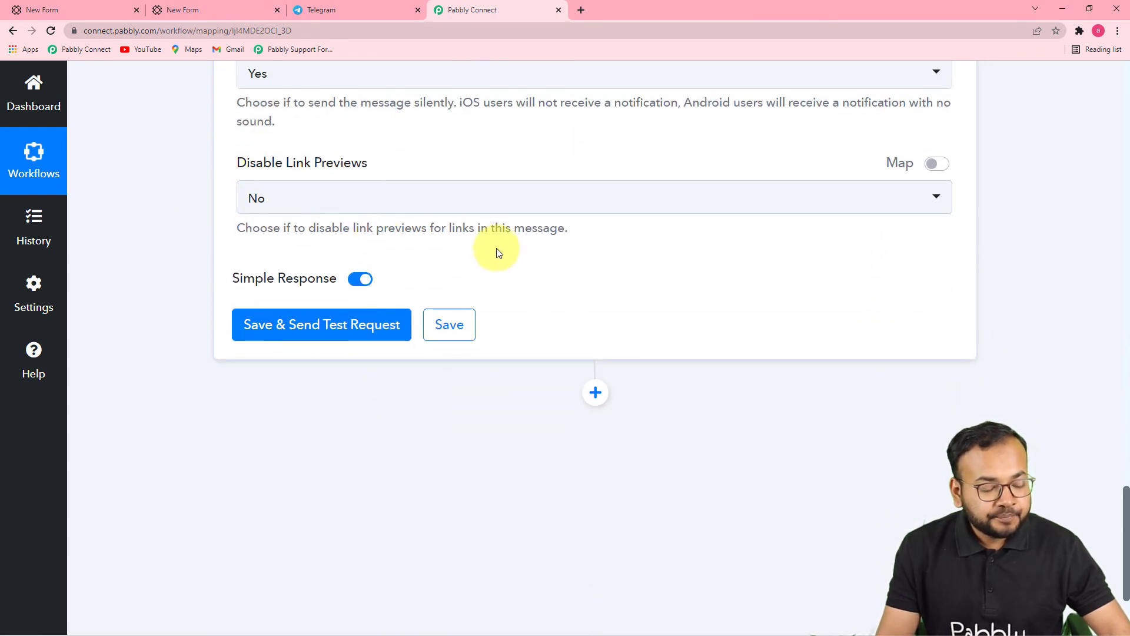
Step: Save the step, send a test request and check it in the Team pabbly group
left_click(349, 15)
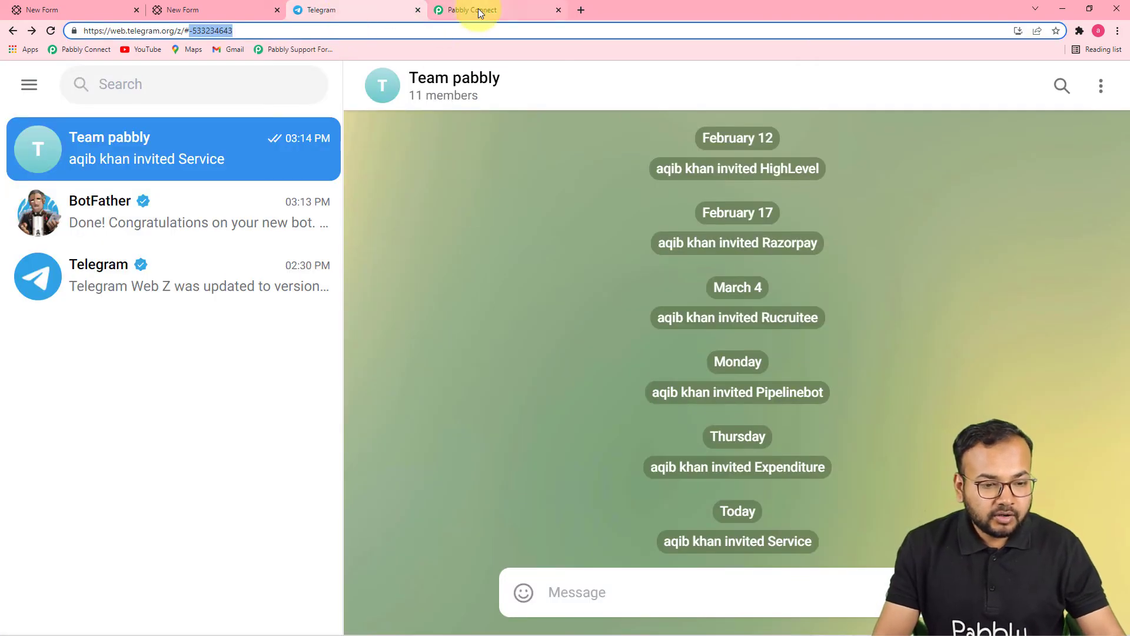
left_click(478, 8)
left_click(323, 328)
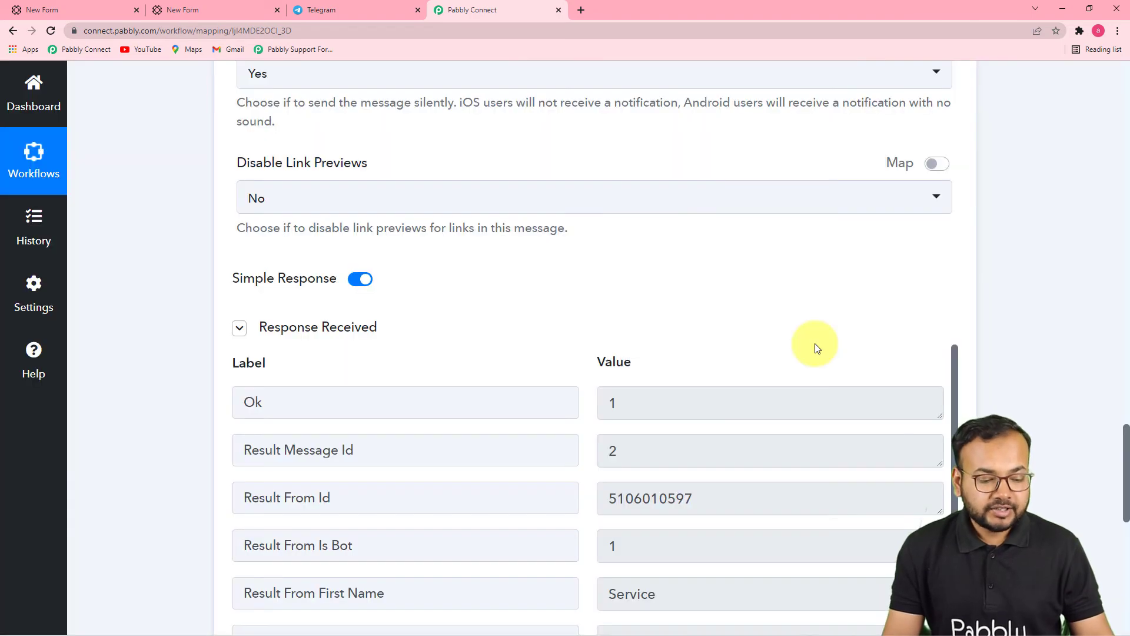
left_click(333, 12)
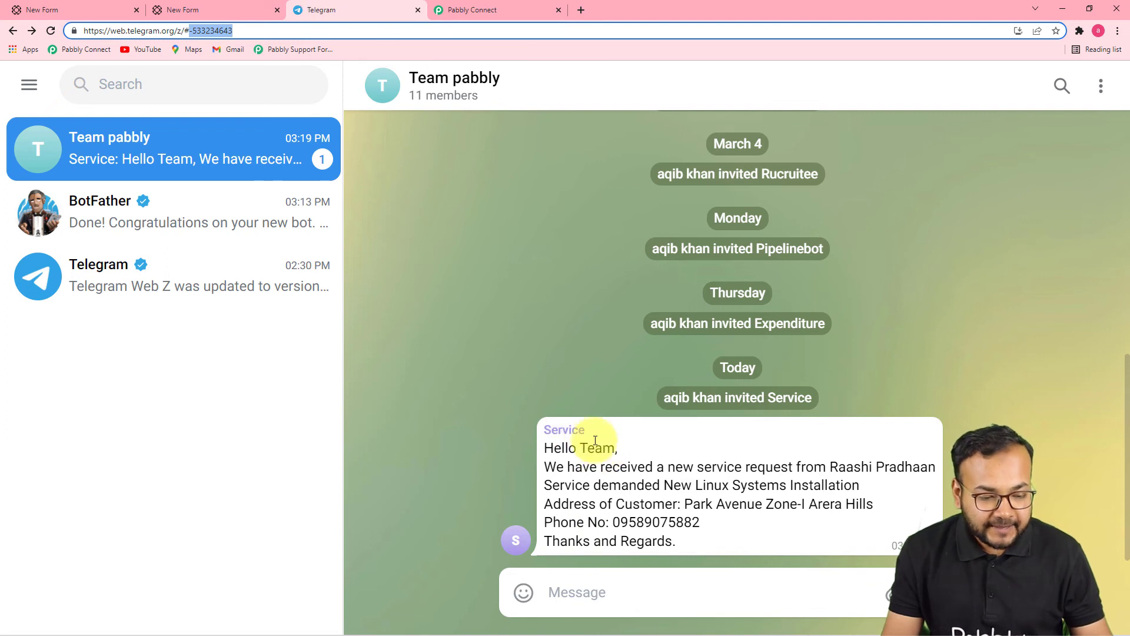
Step: Scroll the workflow back up from the Telegram action to the PaperForm trigger and title
left_click(490, 12)
scroll(497, 395, "up", 4)
scroll(498, 394, "up", 3)
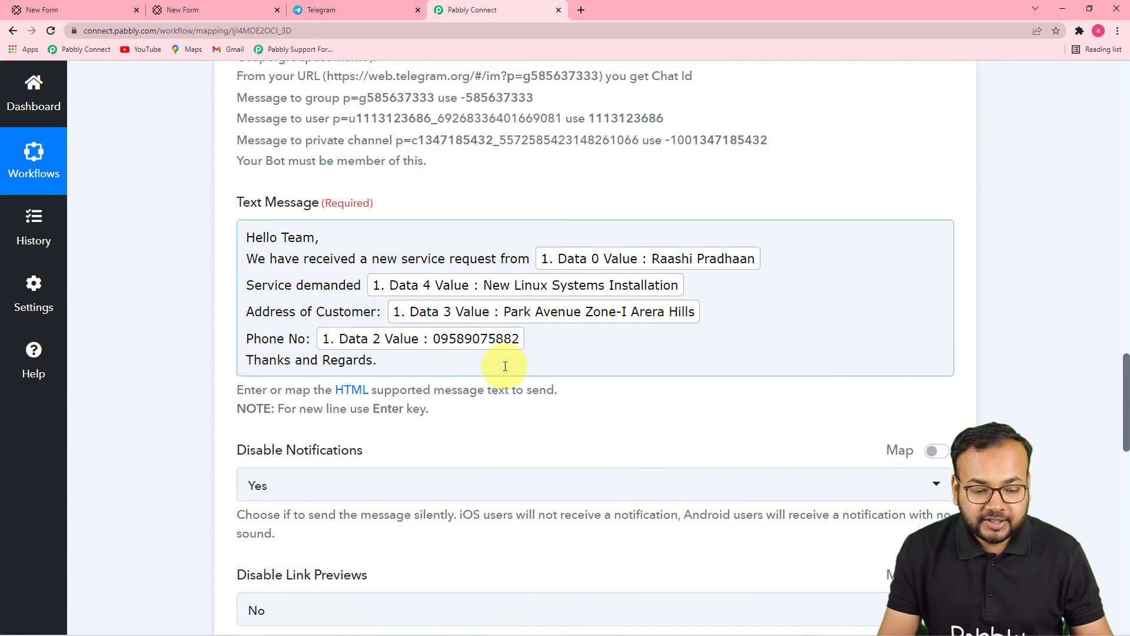
scroll(1022, 387, "up", 15)
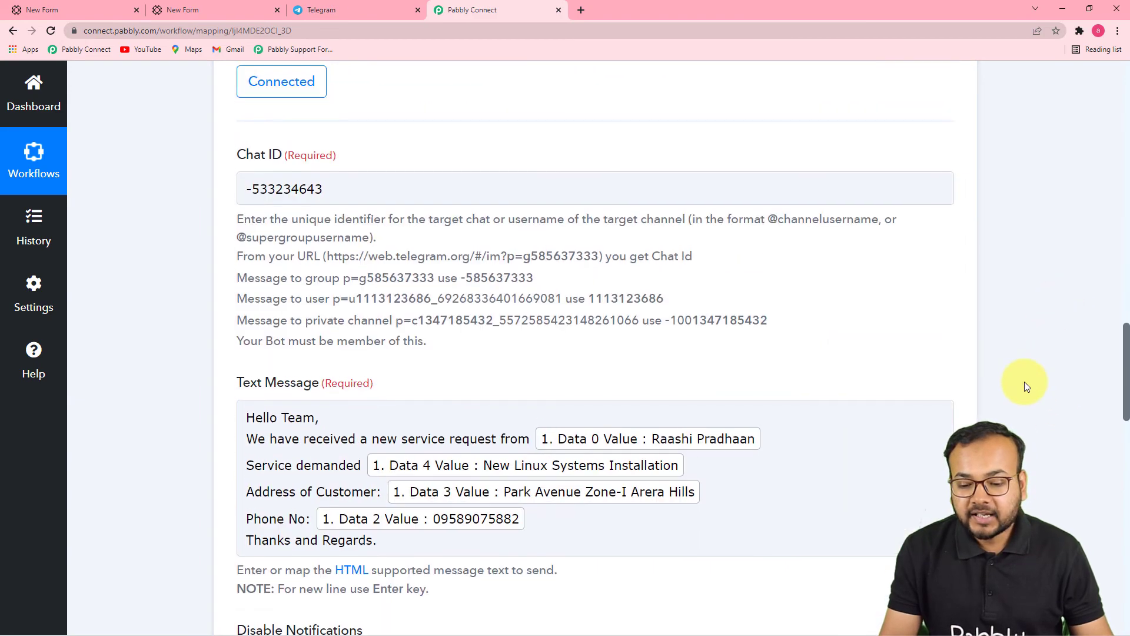
scroll(1023, 388, "up", 3)
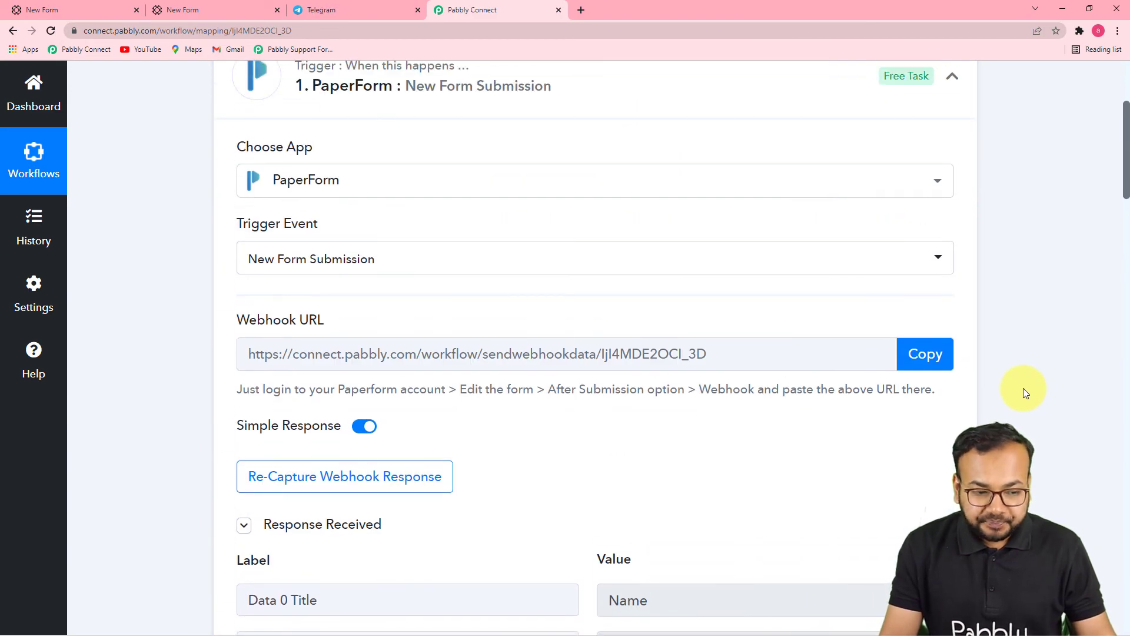
scroll(1023, 387, "up", 2)
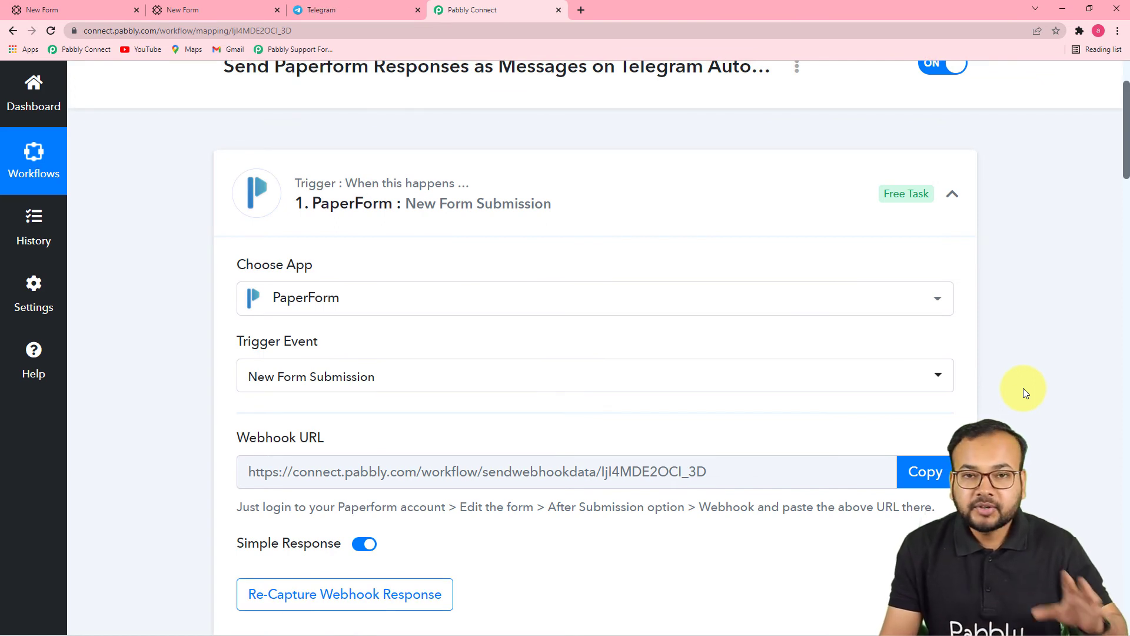
Step: Reload the Service Request Form and enter the customer's name and email address
left_click(211, 12)
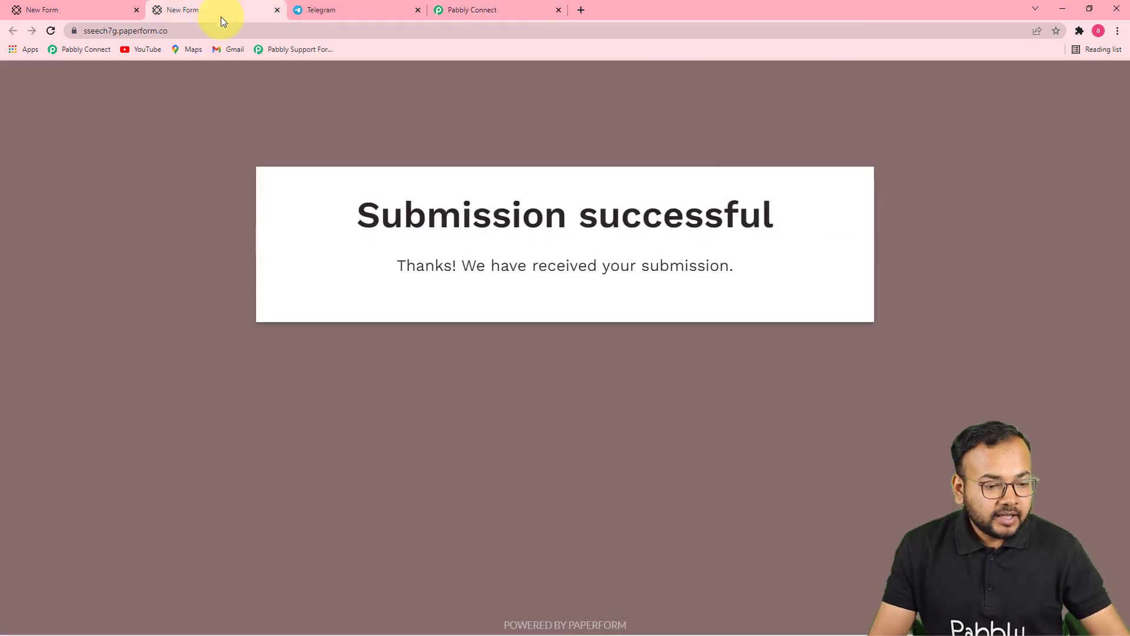
left_click(189, 32)
key("Return")
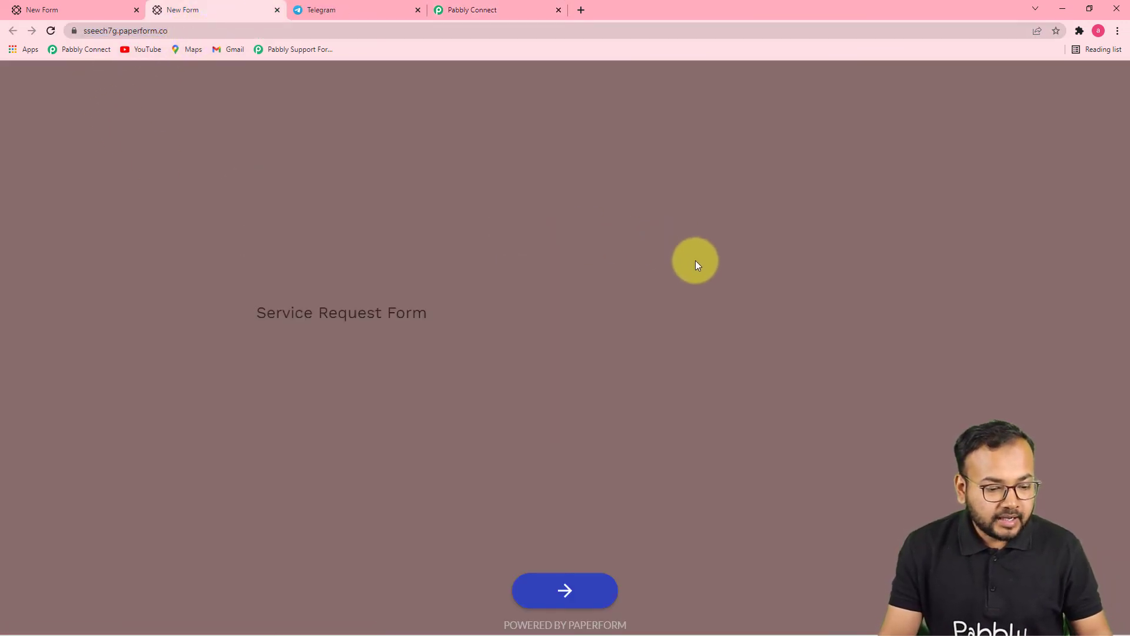
left_click(573, 589)
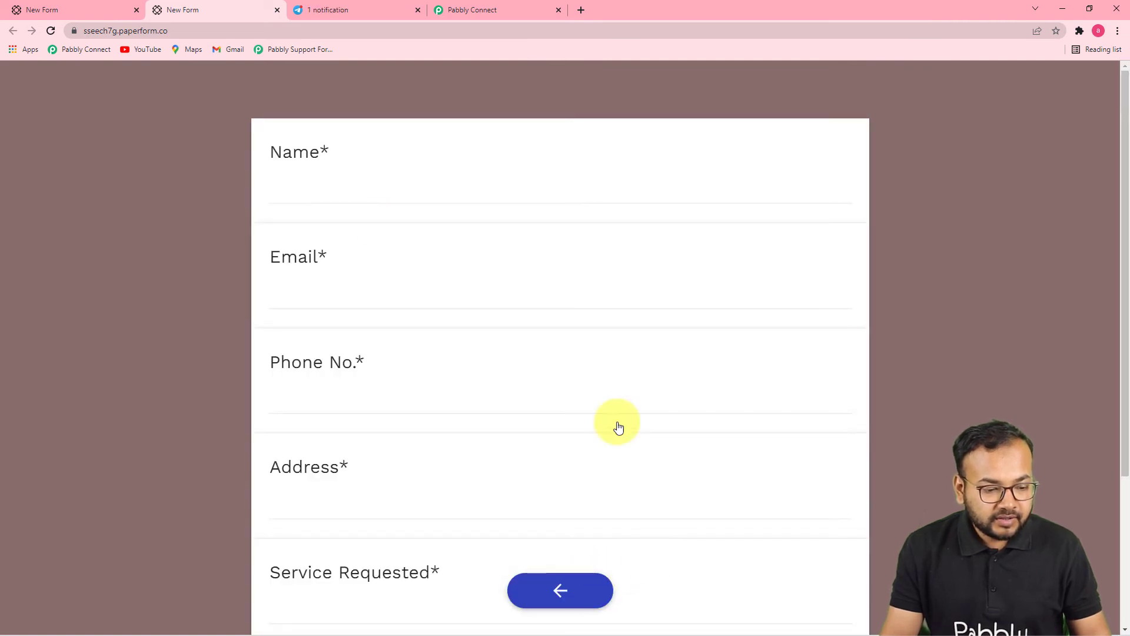
left_click(338, 186)
left_click(303, 246)
left_click(329, 299)
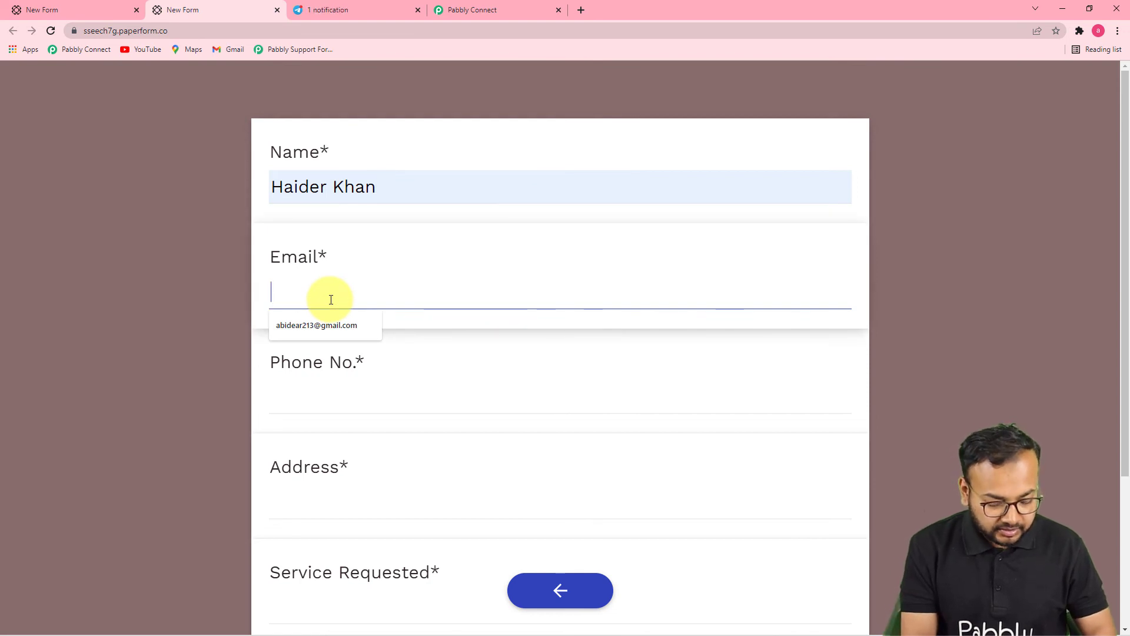
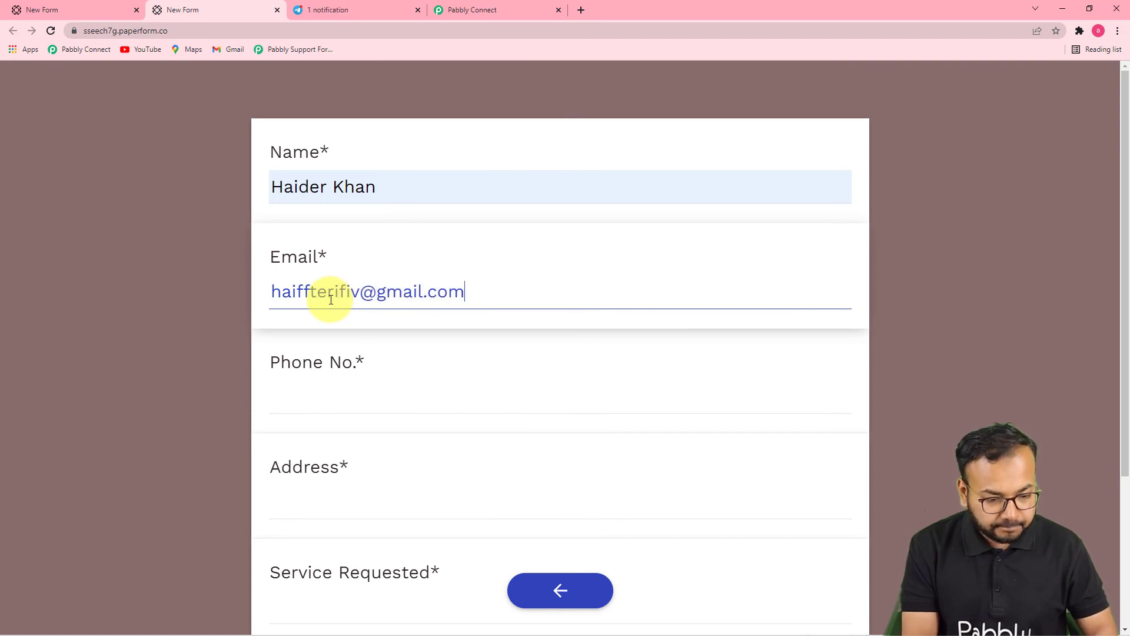
Step: Autofill the phone number and address, then change the address's zone number
left_click(301, 407)
left_click(303, 432)
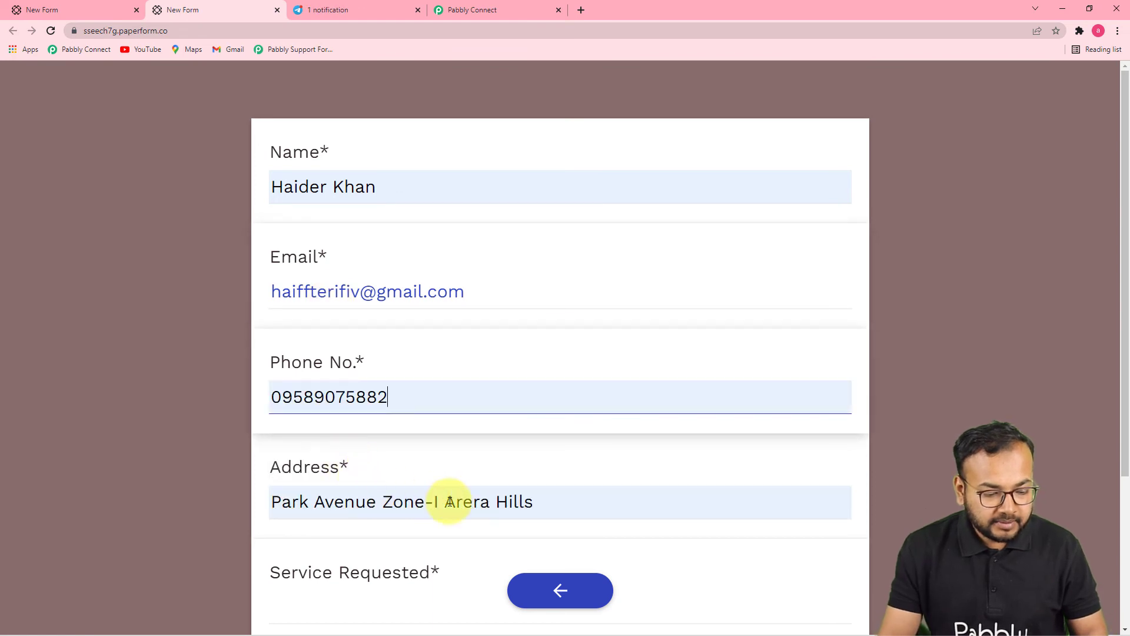
left_click(535, 504)
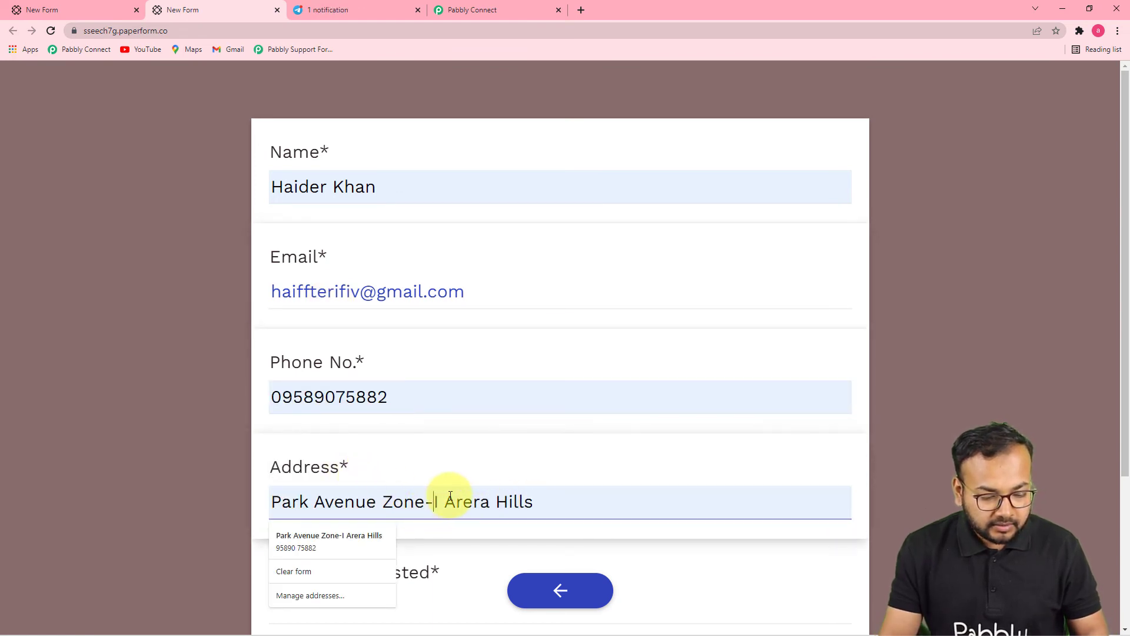
key("BackSpace")
type("2")
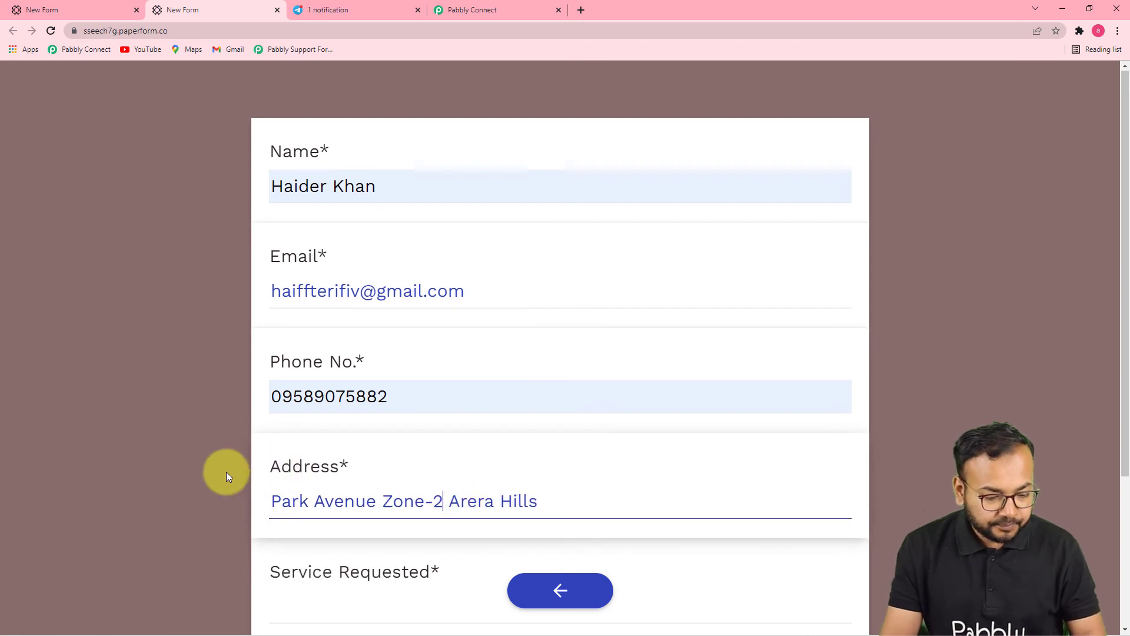
scroll(227, 474, "down", 3)
Step: Set Service Requested to 'New Antivirus needed' and submit the form
left_click(335, 431)
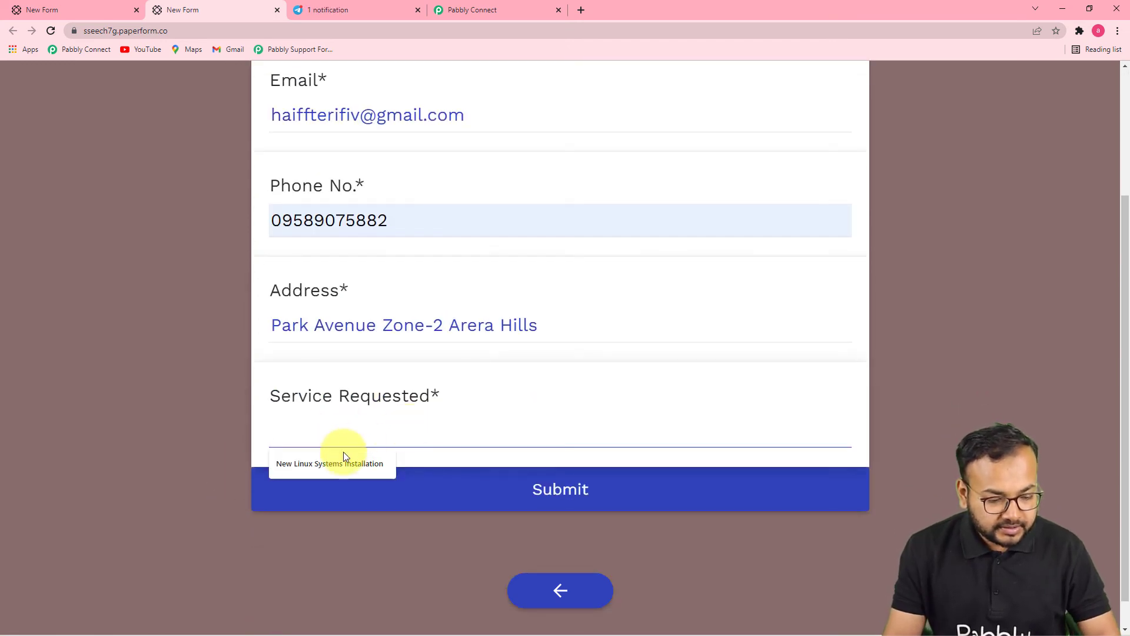
left_click(340, 462)
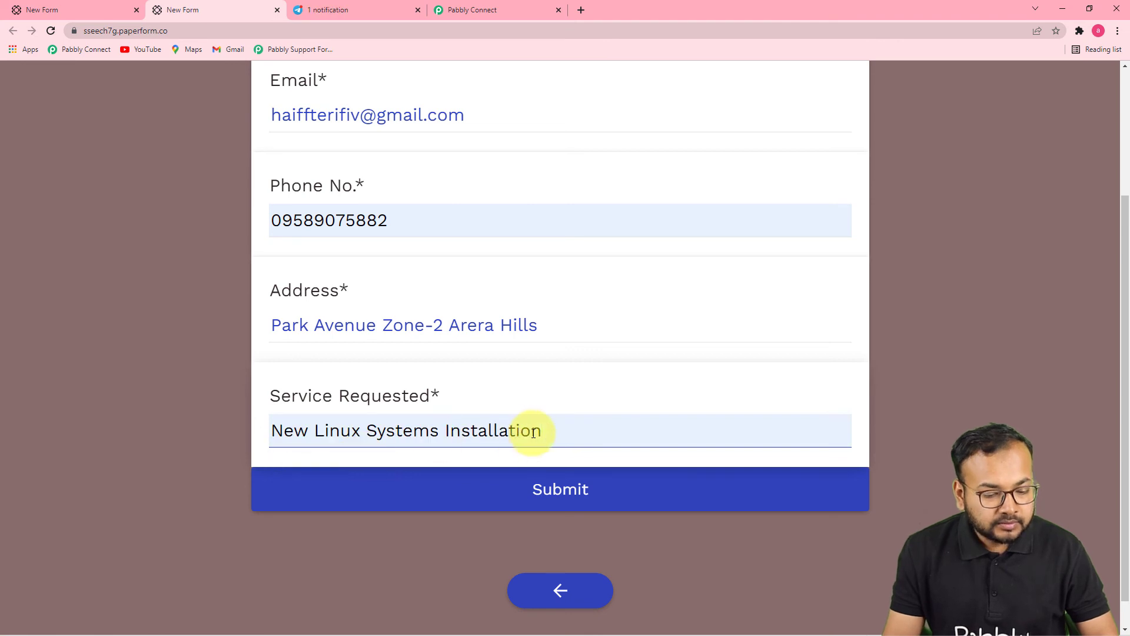
key("BackSpace")
key("BackSpace")
key("BackSpace")
key("BackSpace")
key("BackSpace")
key("BackSpace")
key("BackSpace")
key("BackSpace")
key("BackSpace")
key("BackSpace")
key("BackSpace")
key("BackSpace")
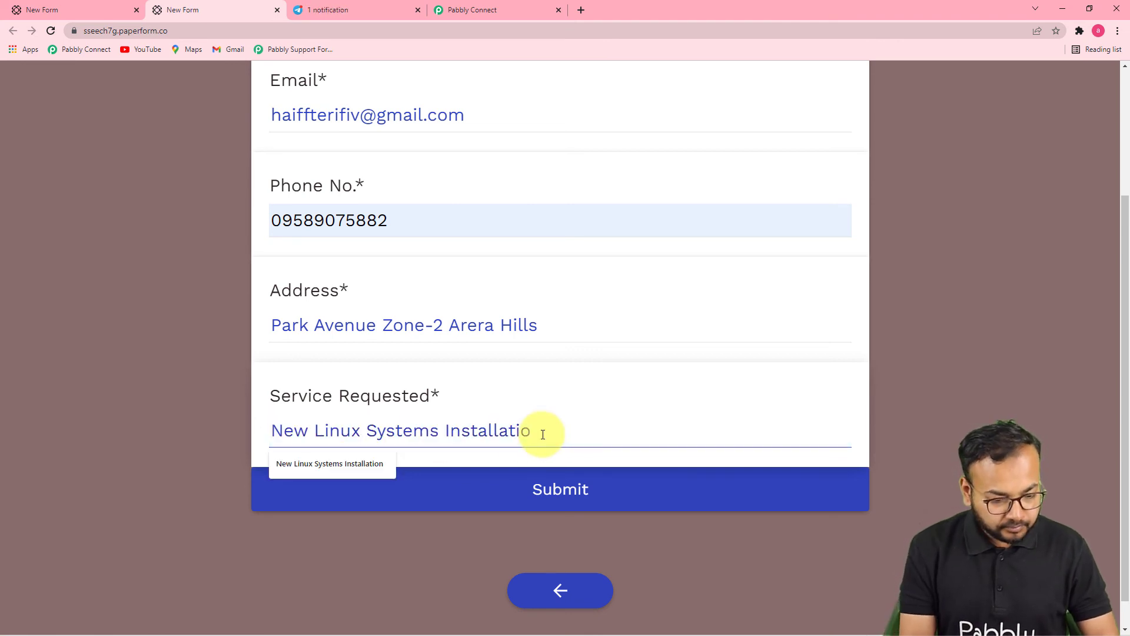
type("Anit")
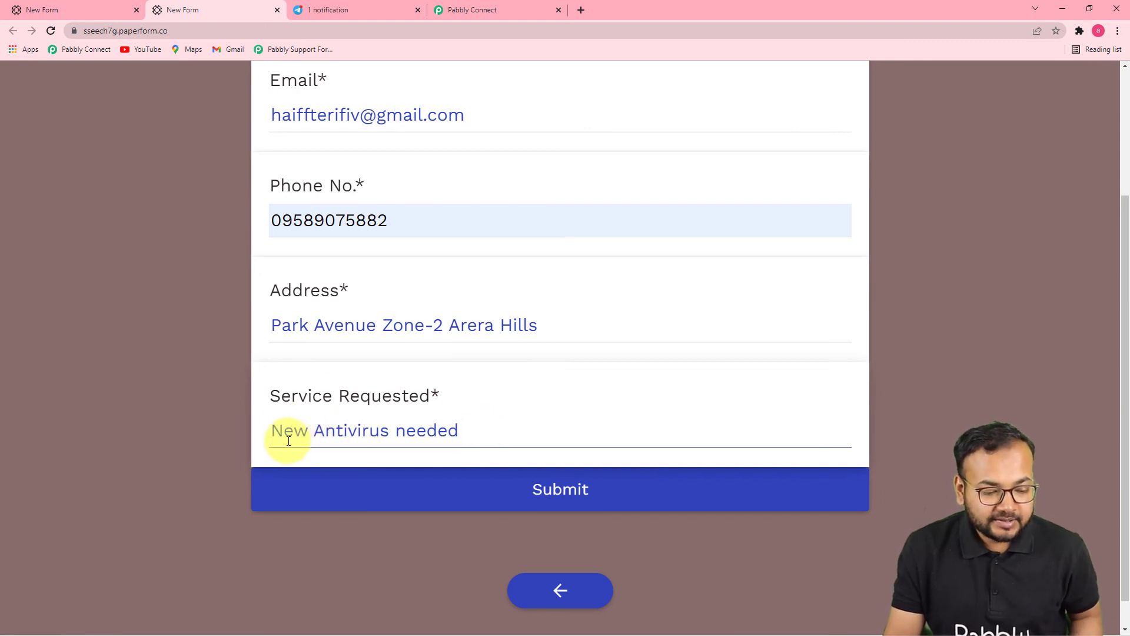
left_click(219, 340)
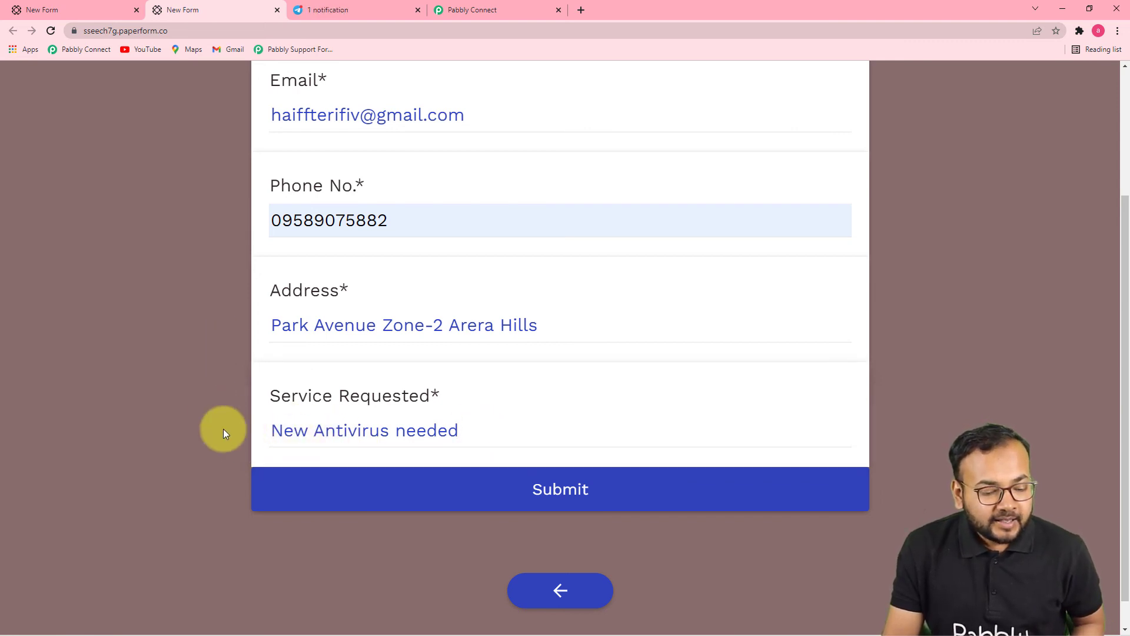
left_click(369, 487)
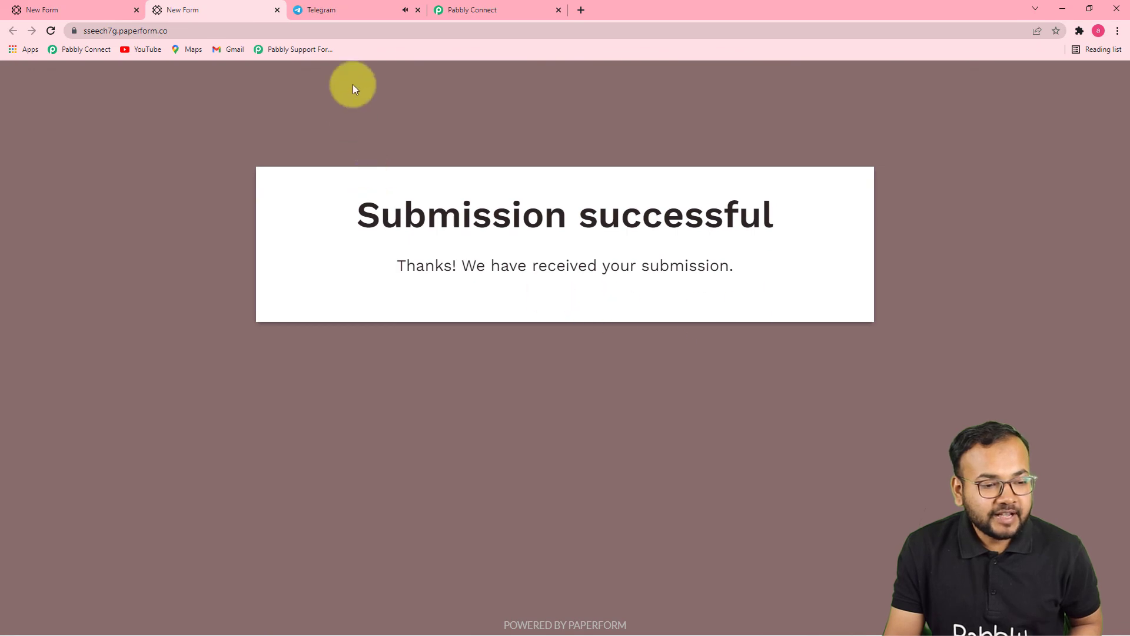
Step: View the New Antivirus needed message in Team pabbly, then go back to Pabbly Connect
left_click(341, 9)
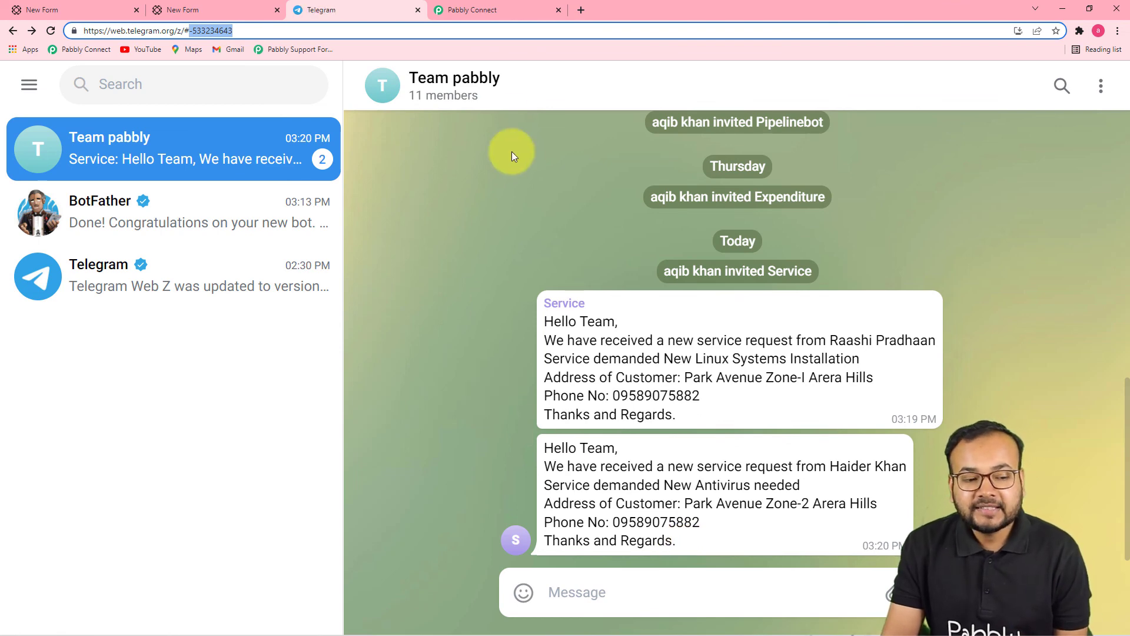
left_click(494, 17)
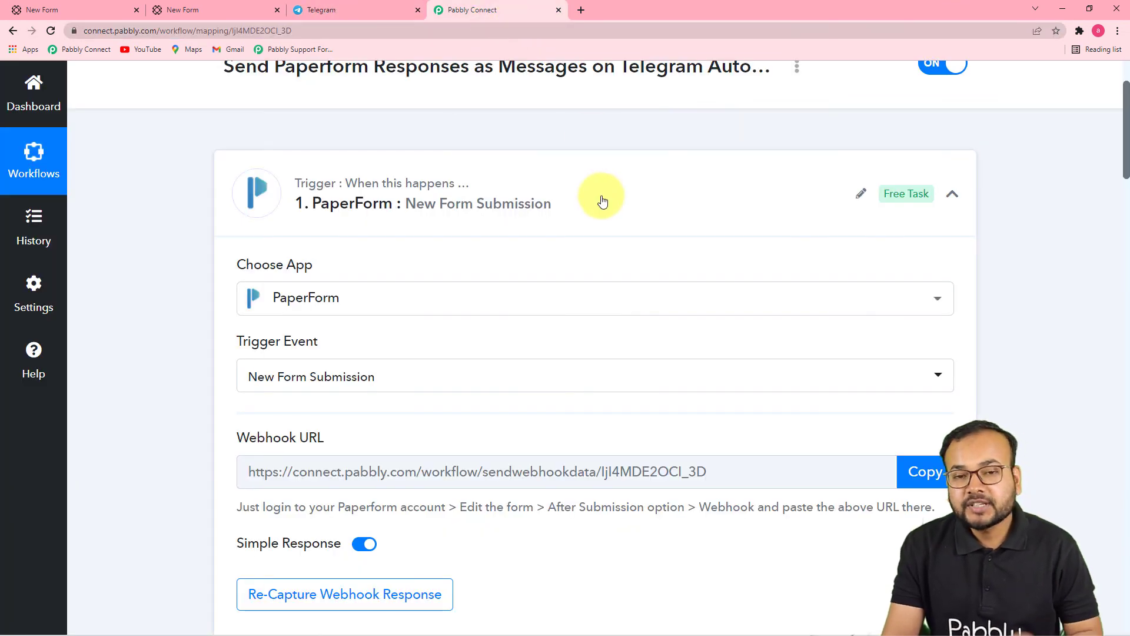